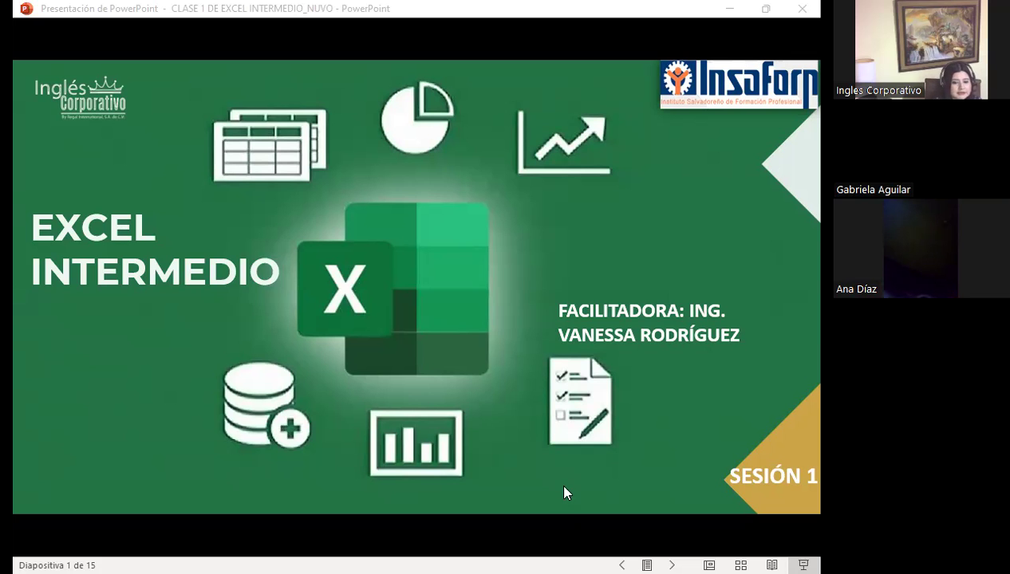
Step: Advance the slideshow past the Sesión 1 slide to slide 3, the facilitator and training centre
{"action": "left_click", "coordinate": [540, 421]}
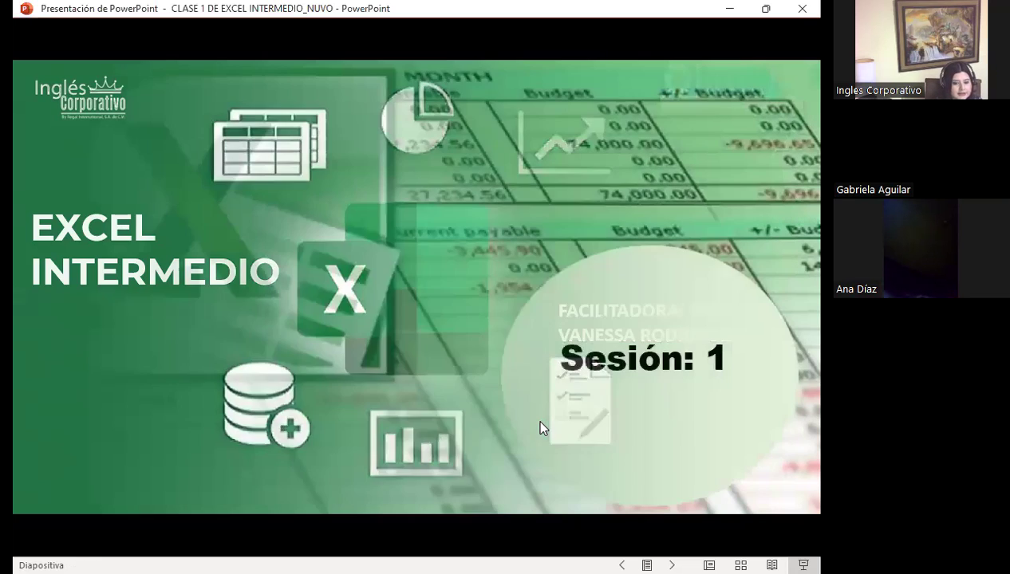
{"action": "left_click", "coordinate": [541, 420]}
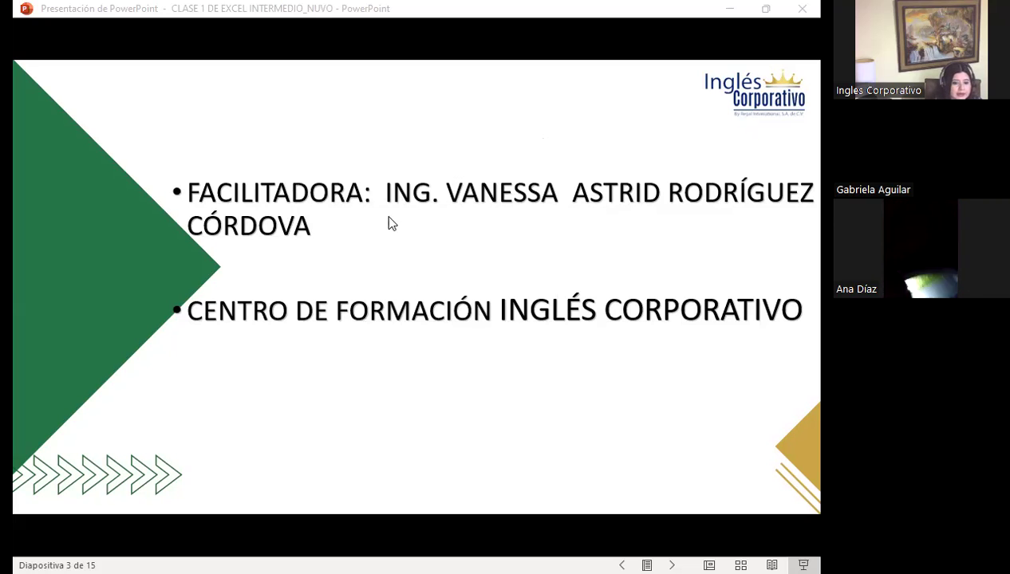
Step: Advance to slide 4, NORMAS DE CONVIVENCIA, listing the class conduct rules
{"action": "left_click", "coordinate": [485, 343]}
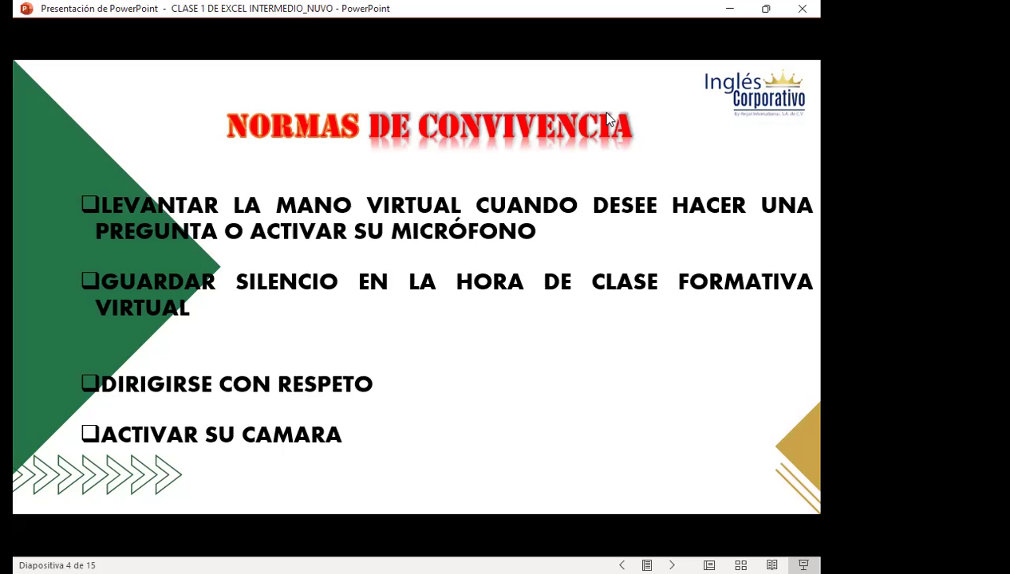
Step: Advance to slide 5, Fechas del curso: 3–31 July 2023, 7:00–8:00 PM, 20 hours
{"action": "left_click", "coordinate": [606, 118]}
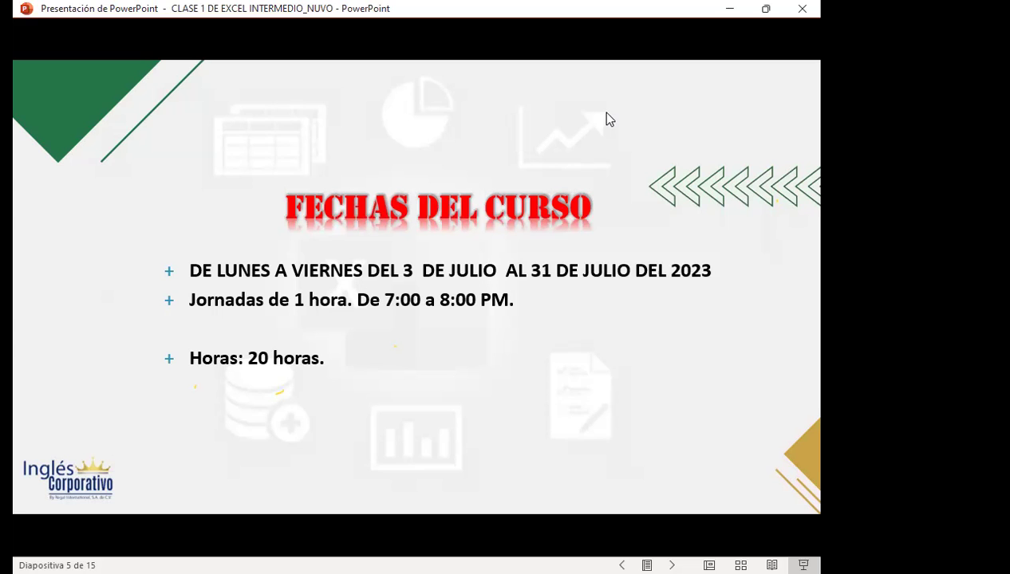
Step: Advance to slide 6, OBJETIVO GENERAL, stating the Excel Intermedio course goal
{"action": "key", "text": "Right"}
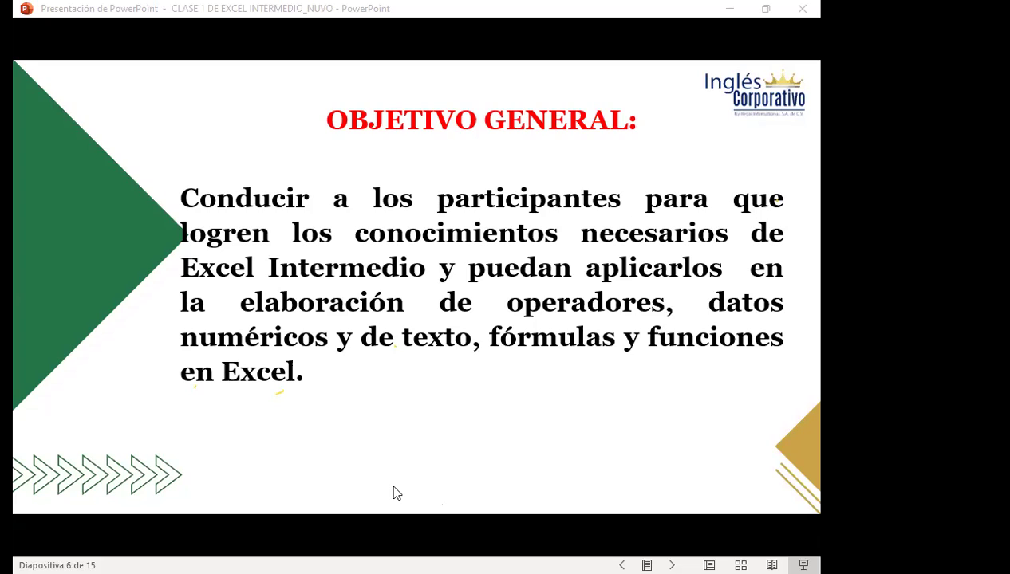
Step: Switch from the PowerPoint slideshow to the Firefox window with the course dashboard
{"action": "key", "text": "alt+Tab"}
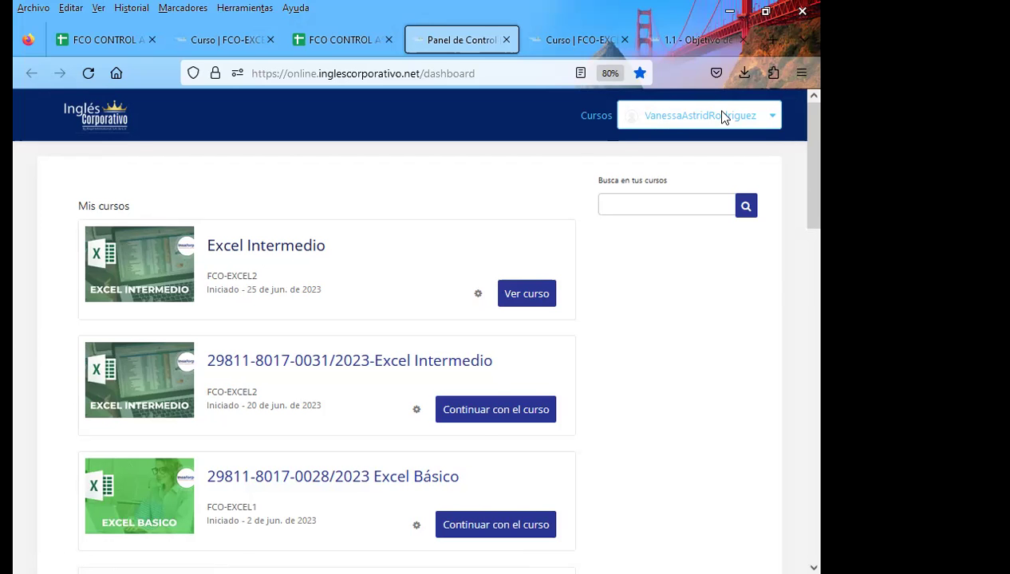
Step: Bring up the 'Curso | FCO-EXC' tab and scroll the Excel Intermedio outline of Secciones 1–4
{"action": "left_click", "coordinate": [551, 40]}
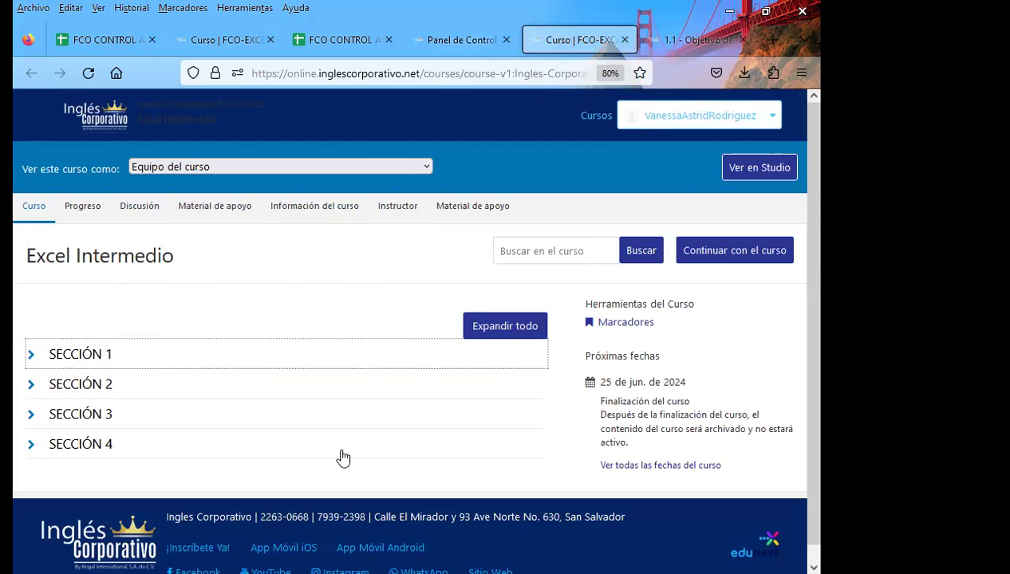
{"action": "scroll", "coordinate": [219, 373], "scroll_direction": "down", "scroll_amount": 1}
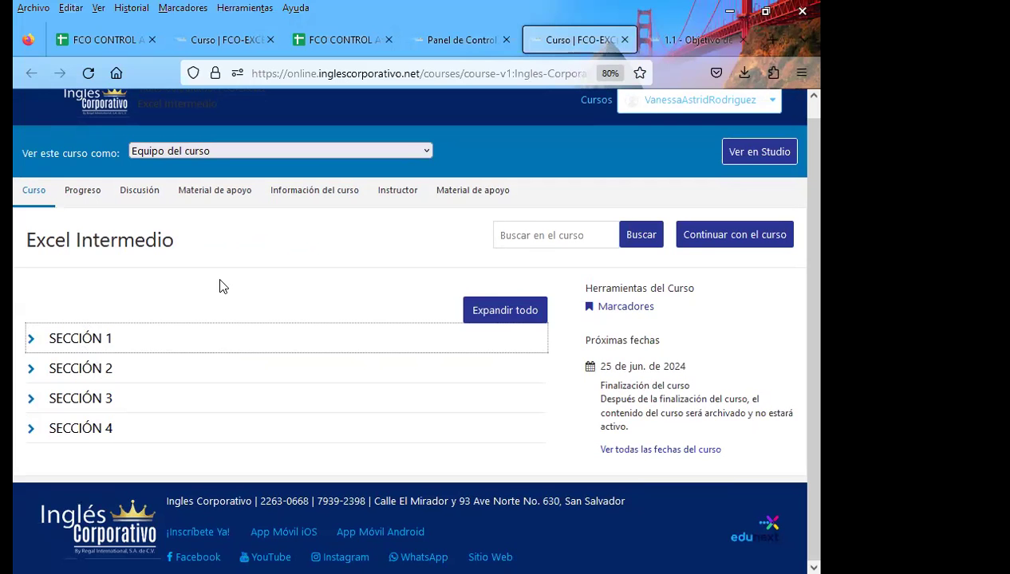
{"action": "left_click", "coordinate": [679, 38]}
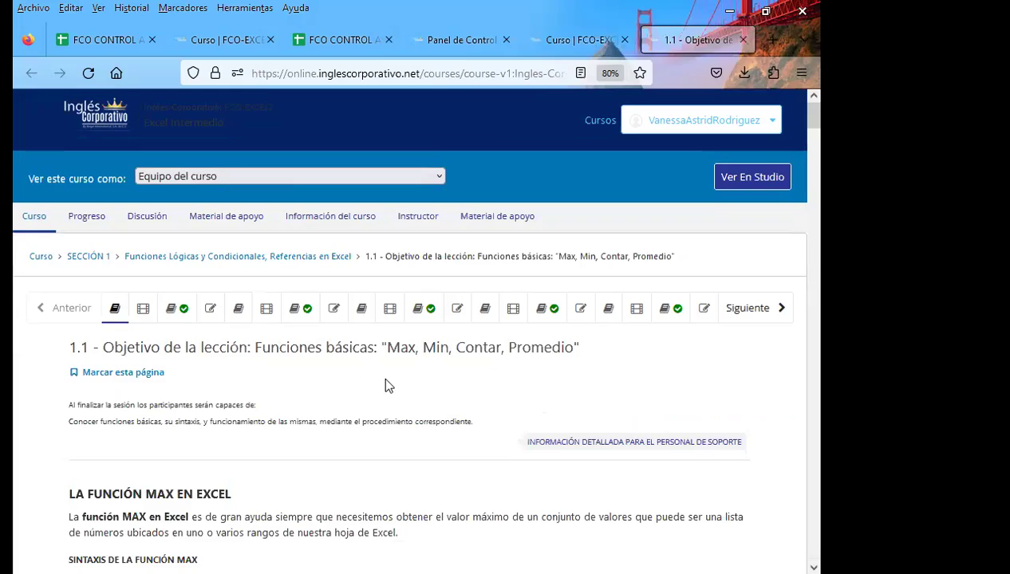
{"action": "scroll", "coordinate": [386, 375], "scroll_direction": "down", "scroll_amount": 5}
{"action": "scroll", "coordinate": [386, 375], "scroll_direction": "down", "scroll_amount": 5}
{"action": "scroll", "coordinate": [380, 379], "scroll_direction": "down", "scroll_amount": 5}
{"action": "scroll", "coordinate": [379, 386], "scroll_direction": "down", "scroll_amount": 5}
{"action": "scroll", "coordinate": [389, 398], "scroll_direction": "down", "scroll_amount": 5}
{"action": "scroll", "coordinate": [389, 398], "scroll_direction": "down", "scroll_amount": 5}
{"action": "scroll", "coordinate": [389, 392], "scroll_direction": "up", "scroll_amount": 5}
{"action": "scroll", "coordinate": [391, 399], "scroll_direction": "up", "scroll_amount": 5}
{"action": "scroll", "coordinate": [391, 398], "scroll_direction": "up", "scroll_amount": 5}
{"action": "scroll", "coordinate": [391, 399], "scroll_direction": "up", "scroll_amount": 5}
{"action": "scroll", "coordinate": [390, 394], "scroll_direction": "up", "scroll_amount": 5}
{"action": "scroll", "coordinate": [390, 388], "scroll_direction": "up", "scroll_amount": 5}
{"action": "scroll", "coordinate": [391, 387], "scroll_direction": "up", "scroll_amount": 5}
{"action": "scroll", "coordinate": [428, 388], "scroll_direction": "up", "scroll_amount": 5}
{"action": "scroll", "coordinate": [491, 417], "scroll_direction": "up", "scroll_amount": 2}
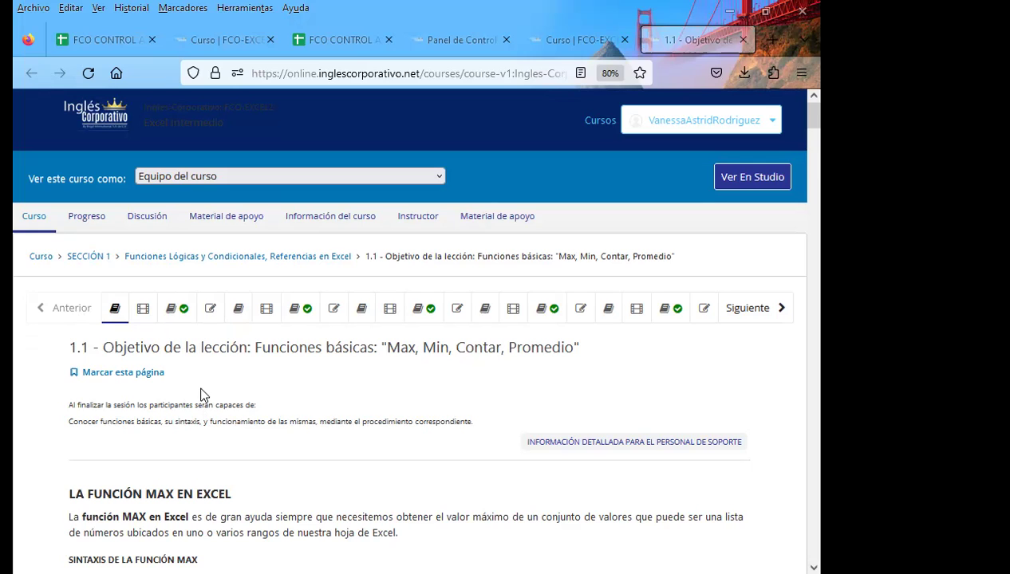
Step: Go from the Videoconferencia #1 unit to the 'Foro de discusión y preguntas clase #1' unit
{"action": "left_click", "coordinate": [143, 309]}
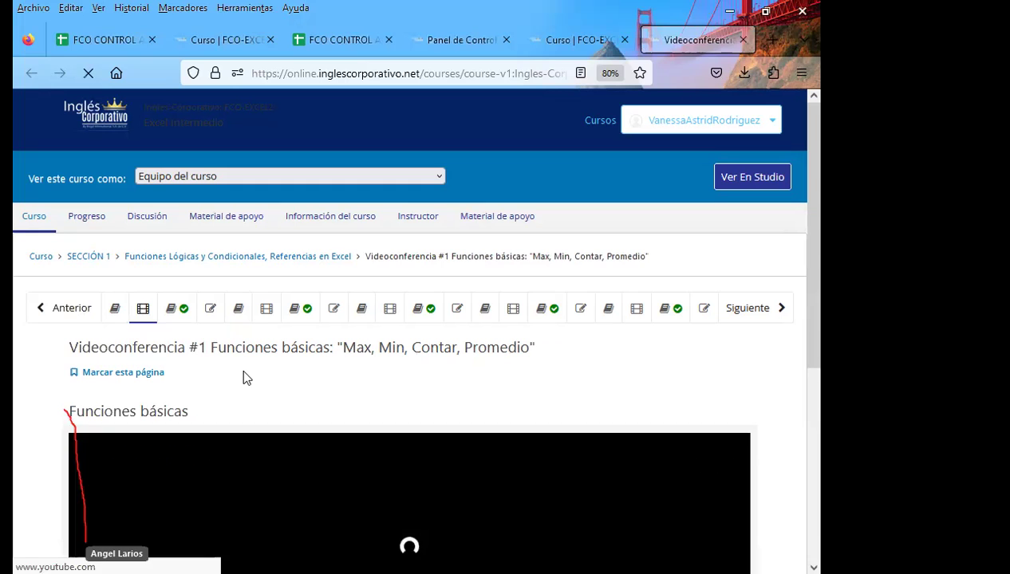
{"action": "scroll", "coordinate": [223, 391], "scroll_direction": "down", "scroll_amount": 1}
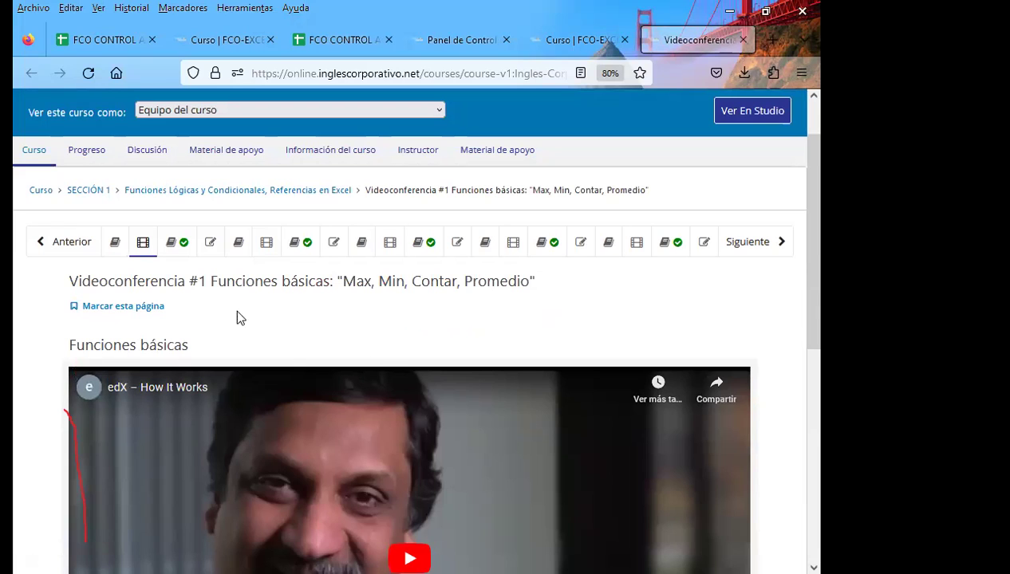
{"action": "left_click", "coordinate": [182, 249]}
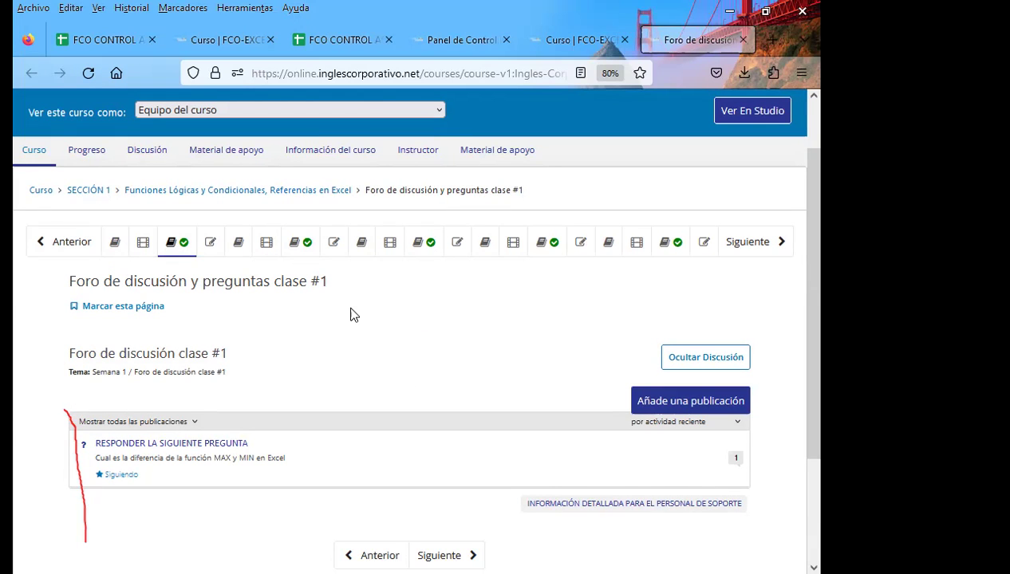
{"action": "scroll", "coordinate": [355, 315], "scroll_direction": "down", "scroll_amount": 3}
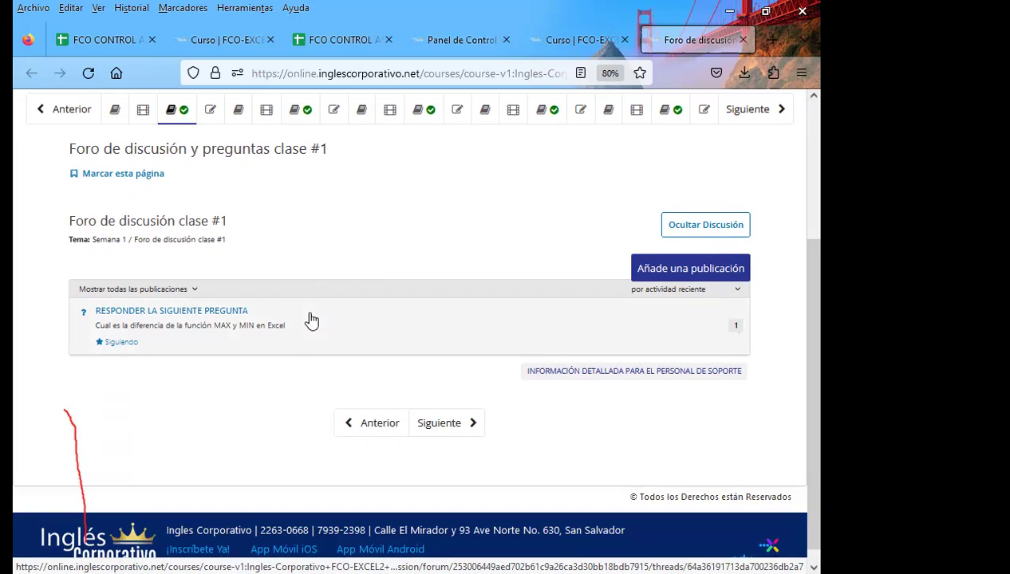
{"action": "scroll", "coordinate": [295, 335], "scroll_direction": "up", "scroll_amount": 3}
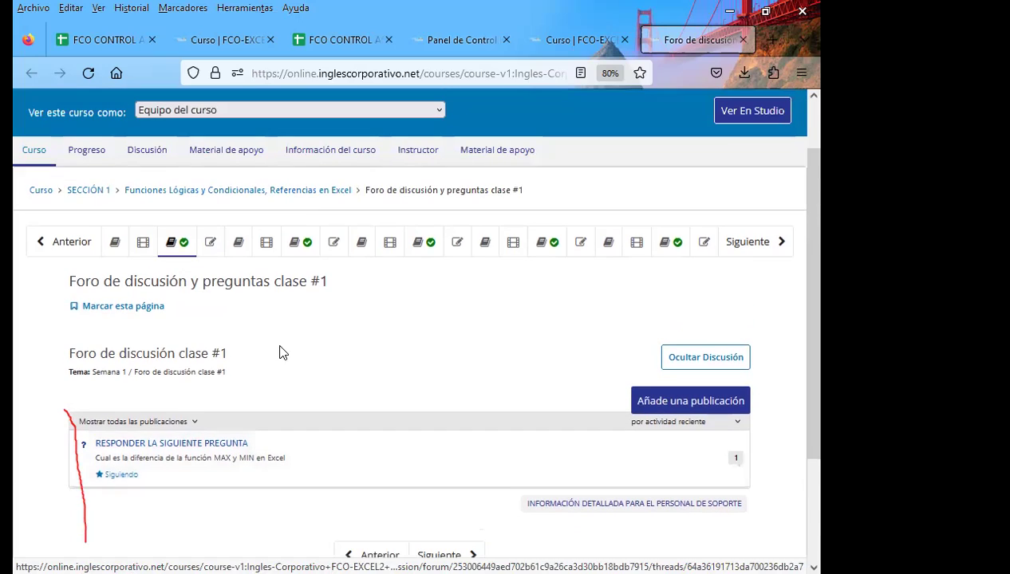
{"action": "left_click", "coordinate": [211, 246]}
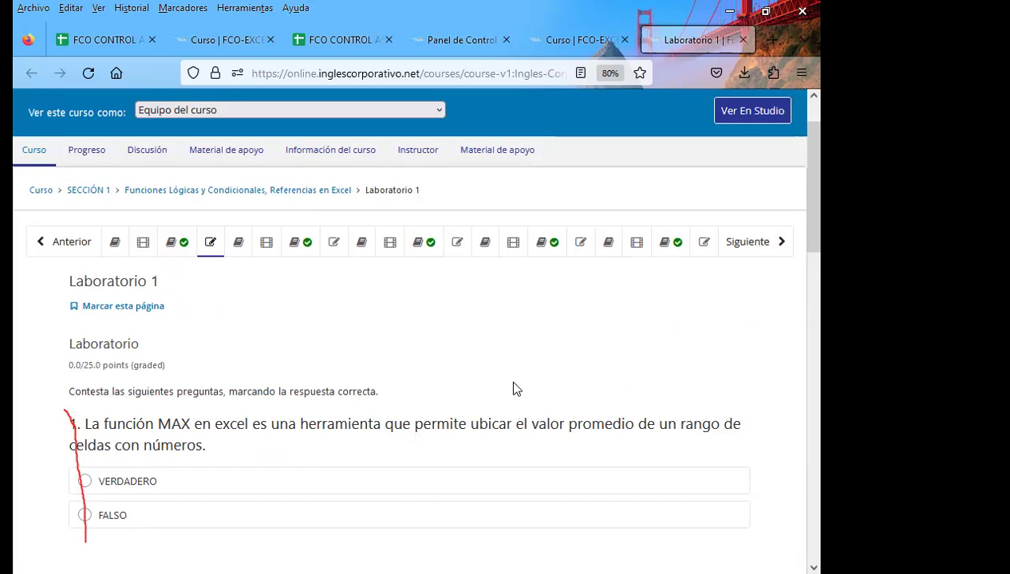
{"action": "scroll", "coordinate": [485, 300], "scroll_direction": "down", "scroll_amount": 4}
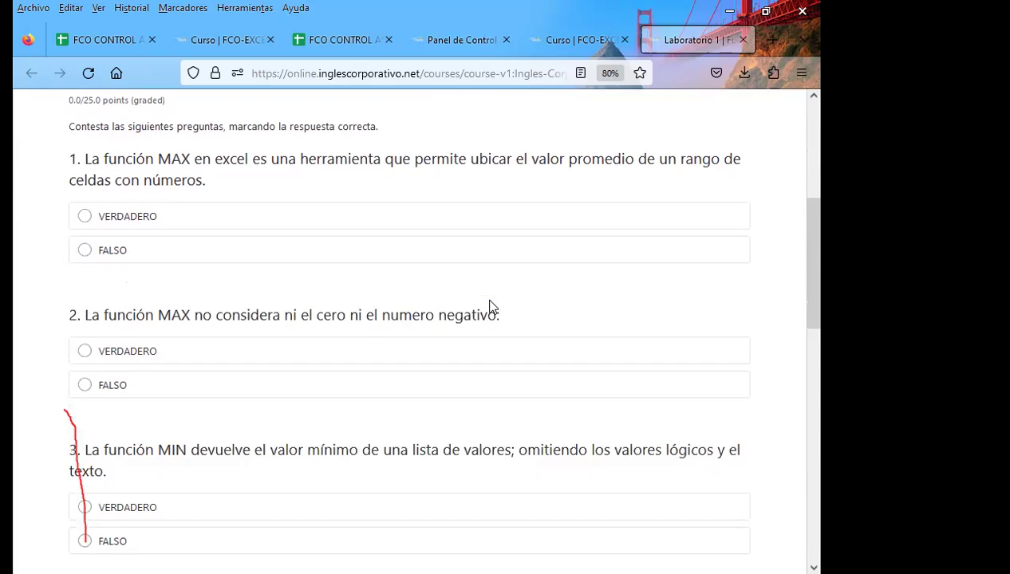
{"action": "scroll", "coordinate": [415, 345], "scroll_direction": "up", "scroll_amount": 5}
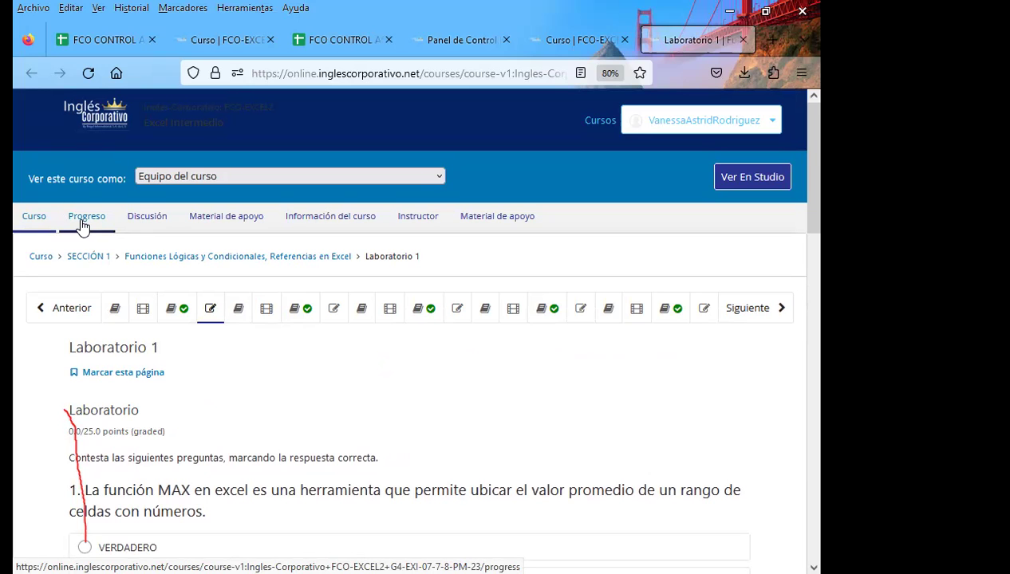
{"action": "scroll", "coordinate": [523, 377], "scroll_direction": "down", "scroll_amount": 5}
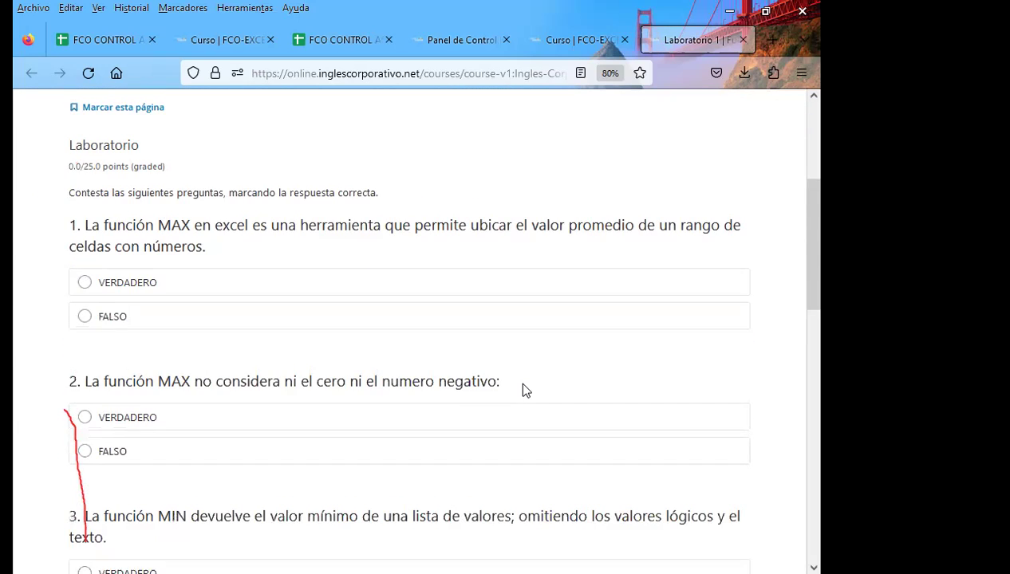
{"action": "scroll", "coordinate": [478, 409], "scroll_direction": "down", "scroll_amount": 2}
{"action": "scroll", "coordinate": [398, 426], "scroll_direction": "down", "scroll_amount": 2}
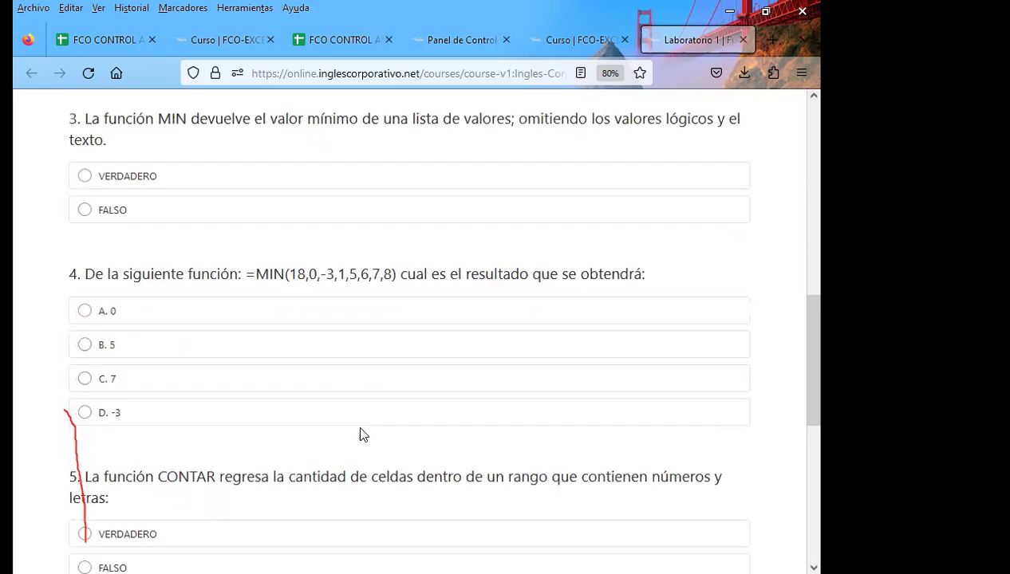
{"action": "scroll", "coordinate": [351, 439], "scroll_direction": "down", "scroll_amount": 1}
{"action": "scroll", "coordinate": [333, 447], "scroll_direction": "down", "scroll_amount": 2}
{"action": "scroll", "coordinate": [327, 429], "scroll_direction": "down", "scroll_amount": 2}
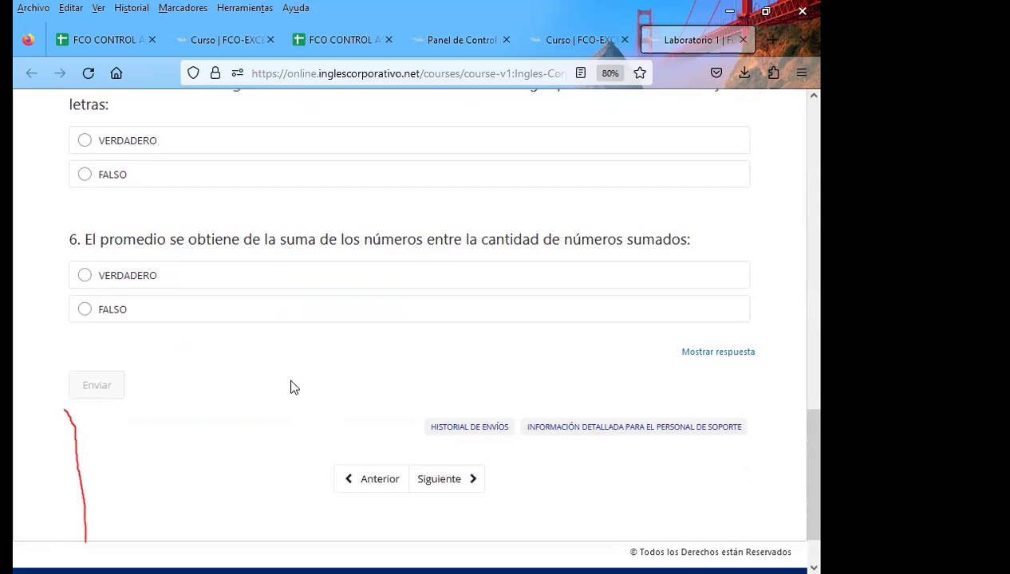
{"action": "scroll", "coordinate": [293, 388], "scroll_direction": "up", "scroll_amount": 1}
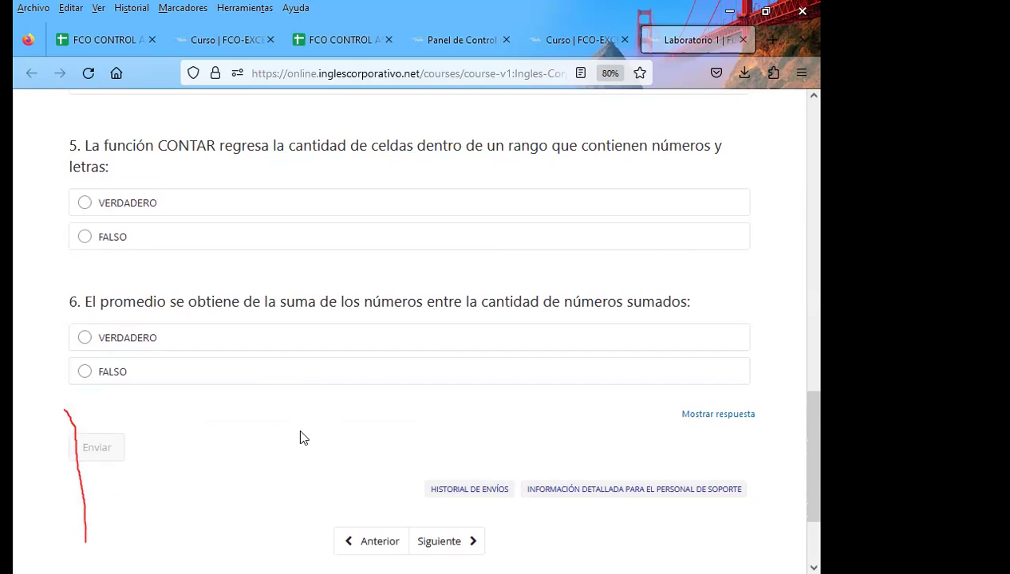
{"action": "scroll", "coordinate": [300, 437], "scroll_direction": "up", "scroll_amount": 3}
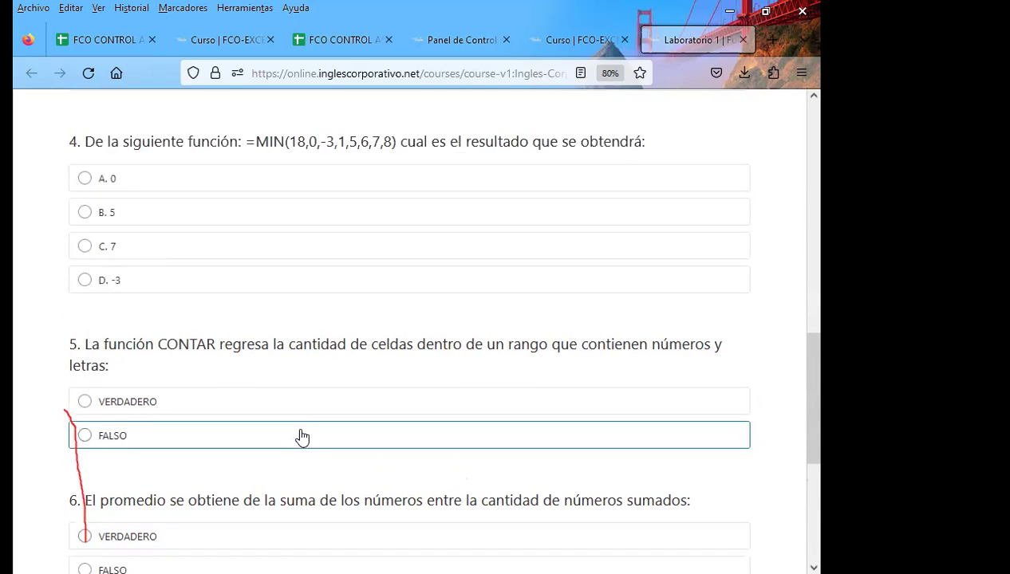
{"action": "scroll", "coordinate": [300, 437], "scroll_direction": "up", "scroll_amount": 6}
{"action": "scroll", "coordinate": [302, 435], "scroll_direction": "up", "scroll_amount": 4}
{"action": "scroll", "coordinate": [300, 430], "scroll_direction": "up", "scroll_amount": 5}
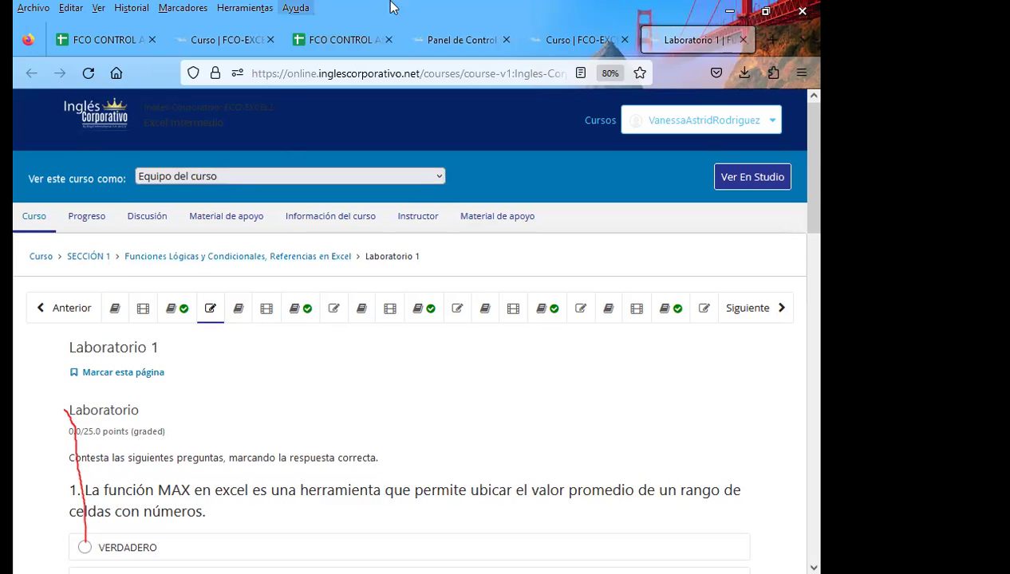
Step: Back on the Excel Intermedio outline, expand SECCIÓN 2 and SECCIÓN 4 to show their items
{"action": "left_click", "coordinate": [574, 39]}
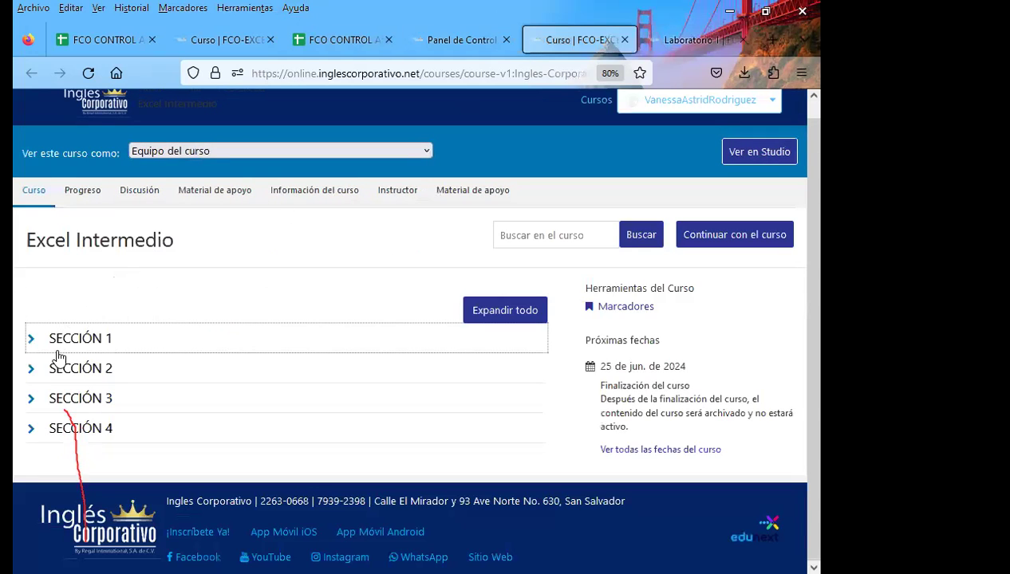
{"action": "left_click", "coordinate": [32, 370]}
{"action": "scroll", "coordinate": [15, 362], "scroll_direction": "down", "scroll_amount": 1}
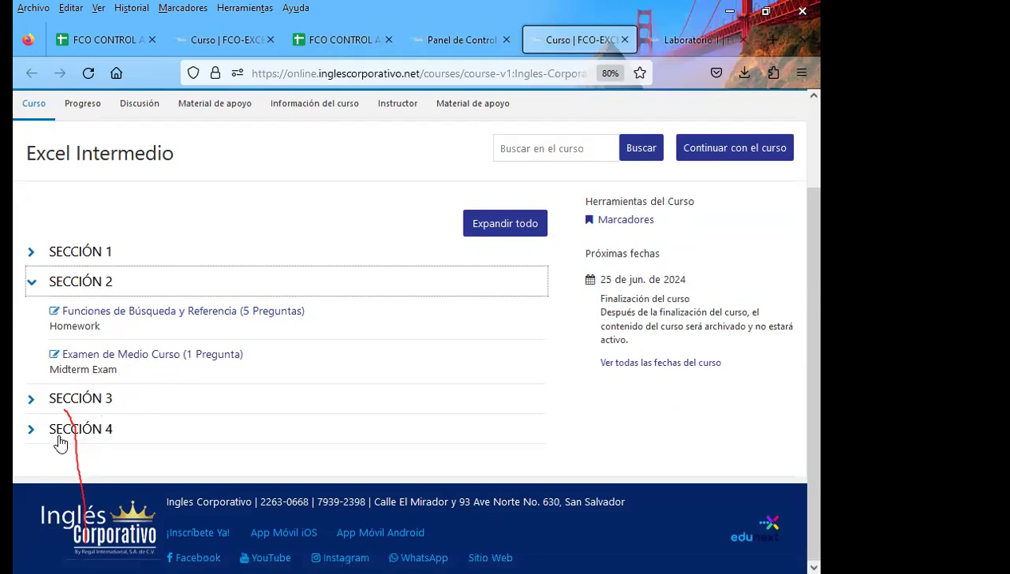
{"action": "left_click", "coordinate": [35, 433]}
{"action": "scroll", "coordinate": [40, 423], "scroll_direction": "down", "scroll_amount": 2}
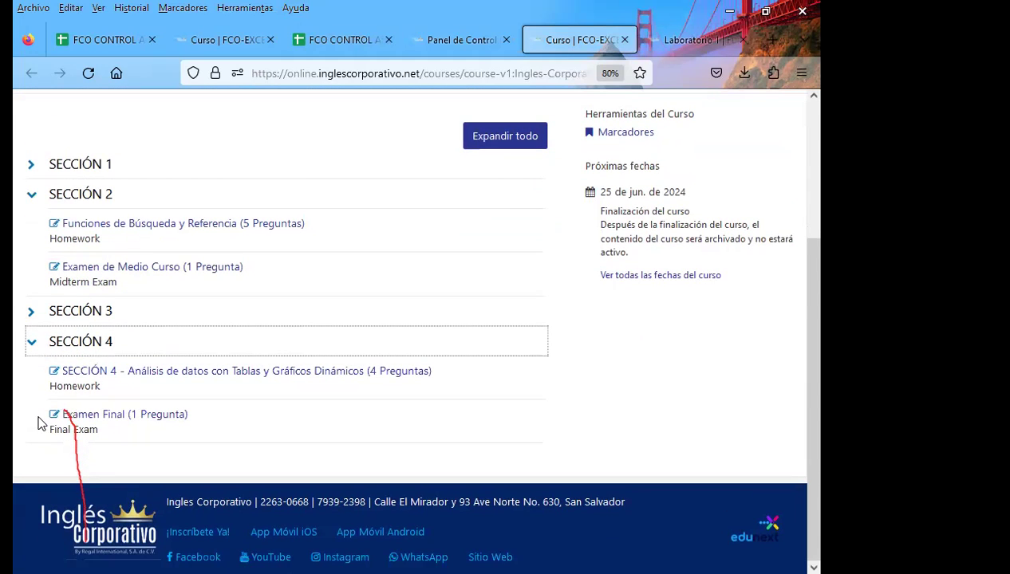
Step: Collapse SECCIÓN 2 and SECCIÓN 4 again and return to the PowerPoint deck at slide 6
{"action": "scroll", "coordinate": [169, 391], "scroll_direction": "up", "scroll_amount": 3}
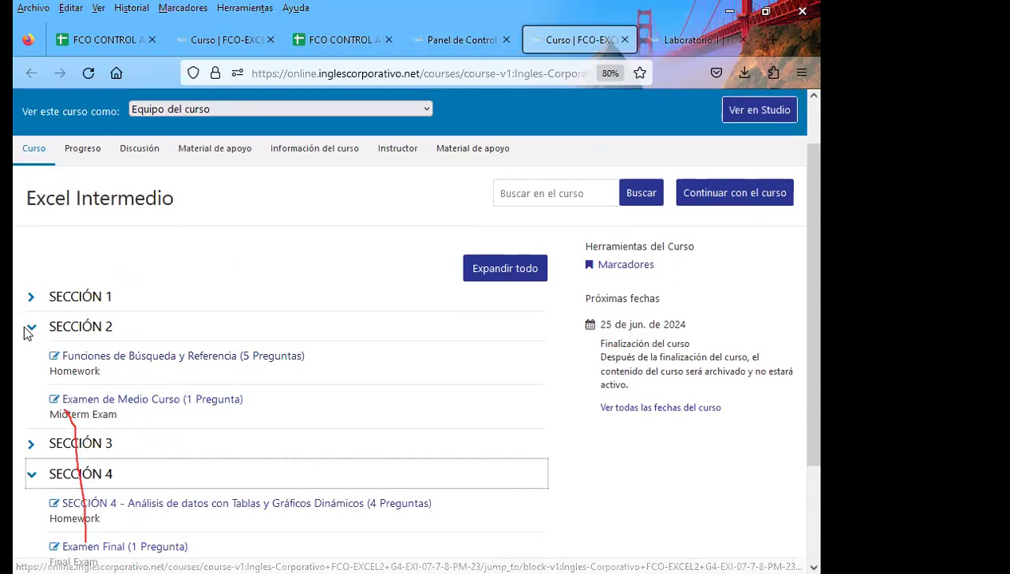
{"action": "left_click", "coordinate": [31, 329]}
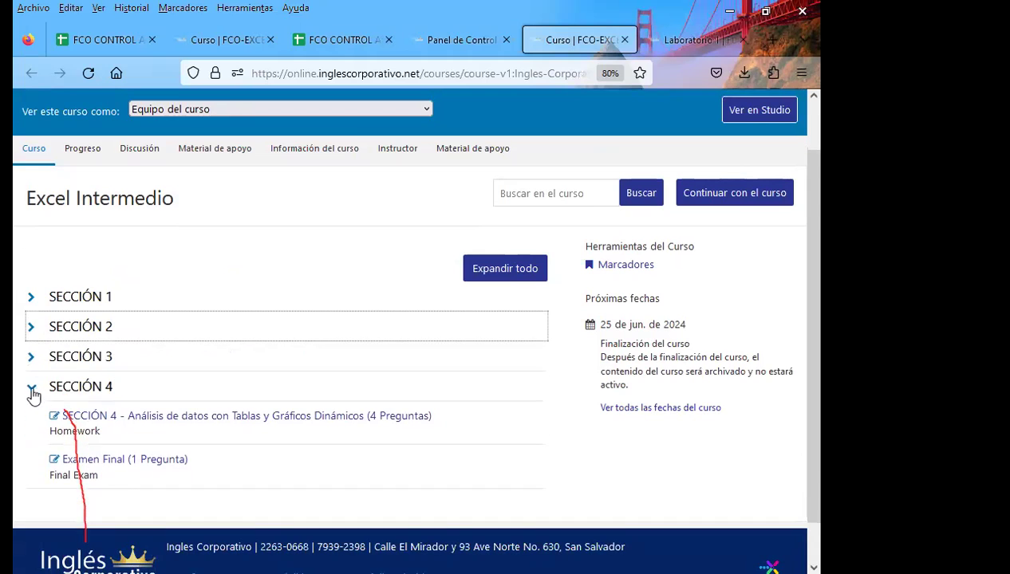
{"action": "left_click", "coordinate": [31, 388]}
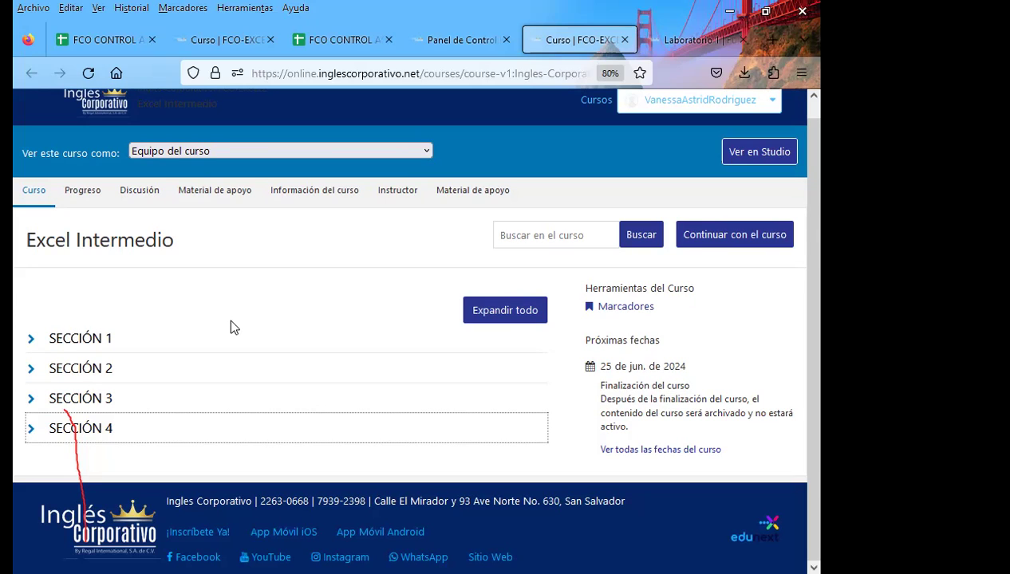
{"action": "left_click", "coordinate": [492, 506]}
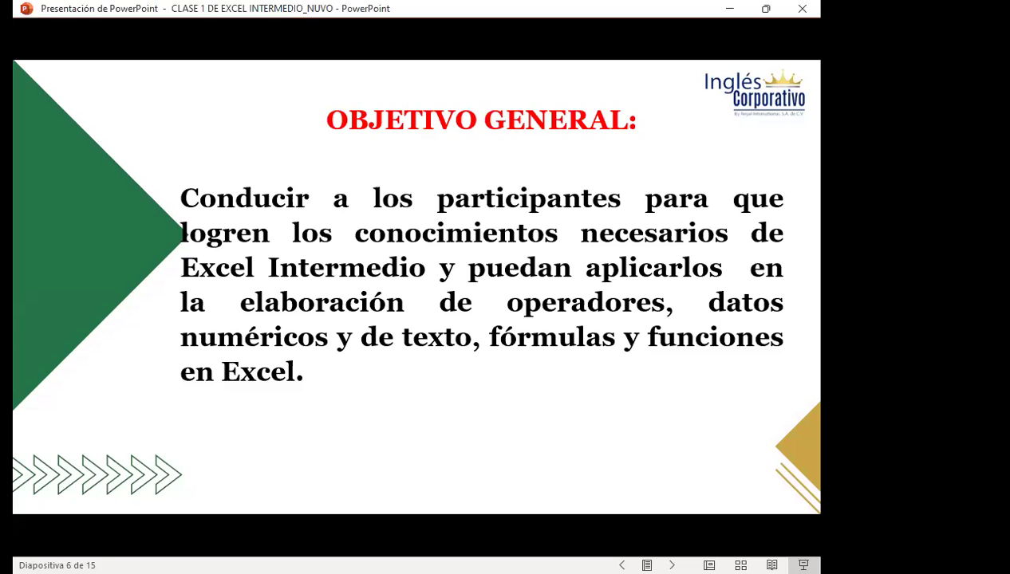
Step: Advance through slide 7, Introducción, to slide 8, AGENDA, with the five session stages
{"action": "key", "text": "Right"}
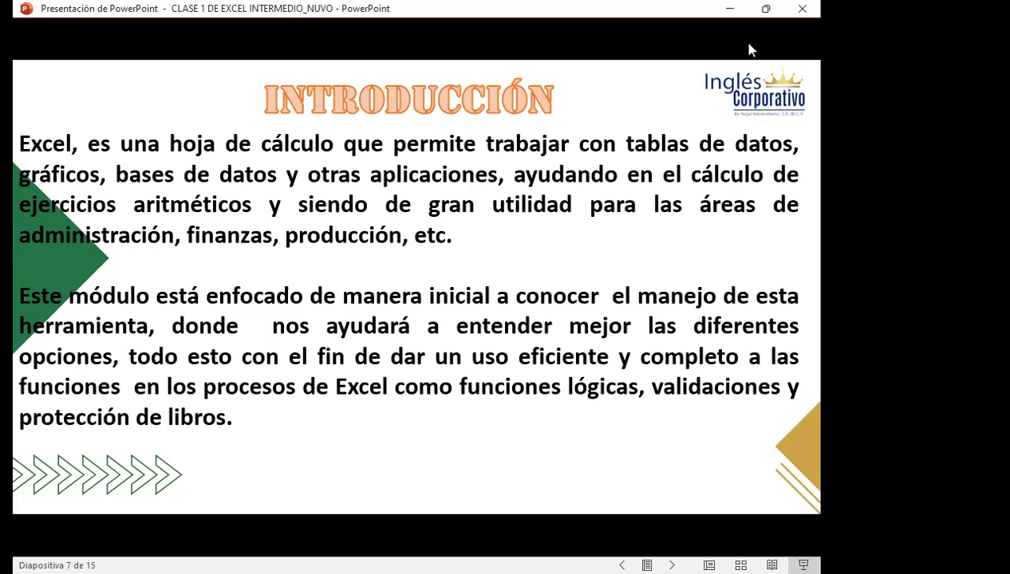
{"action": "key", "text": "Right"}
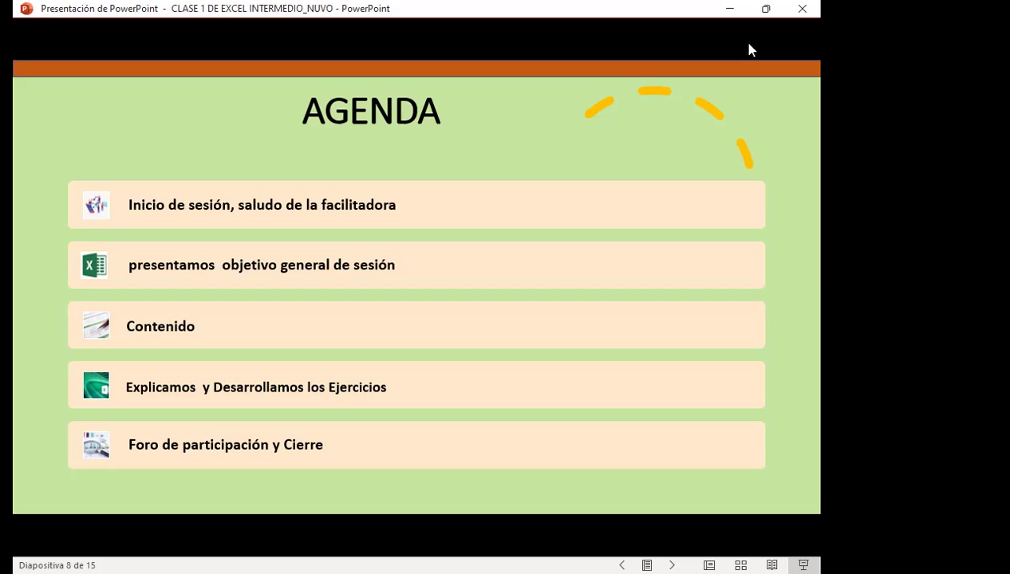
Step: Advance to slide 9, OBJETIVO DE SESIÓN, on learning basic functions and their syntax
{"action": "key", "text": "Right"}
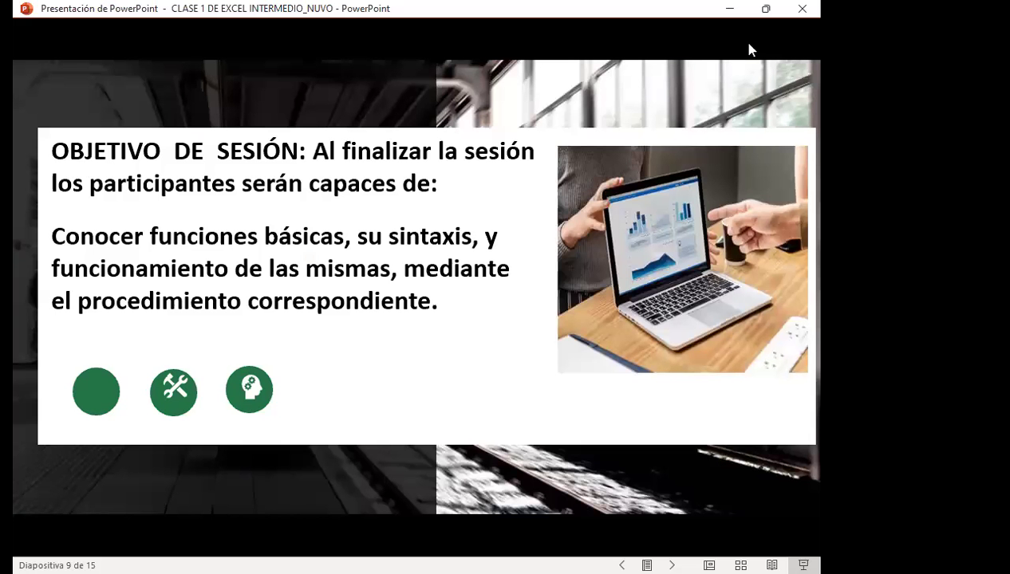
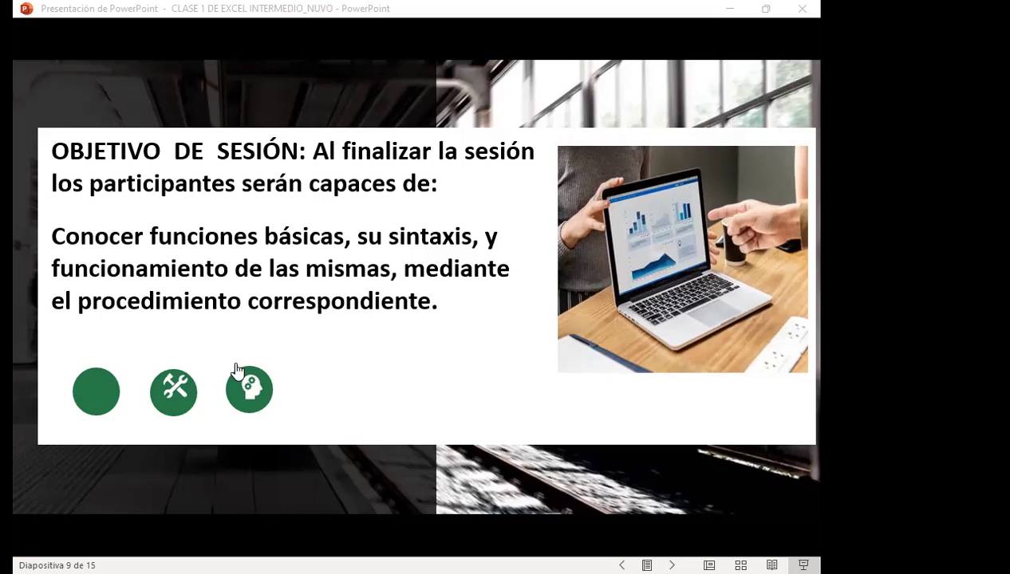
Step: Bring the presentation into focus and advance to slide 10, introducing the MAX function
{"action": "left_click", "coordinate": [467, 503]}
{"action": "left_click", "coordinate": [490, 349]}
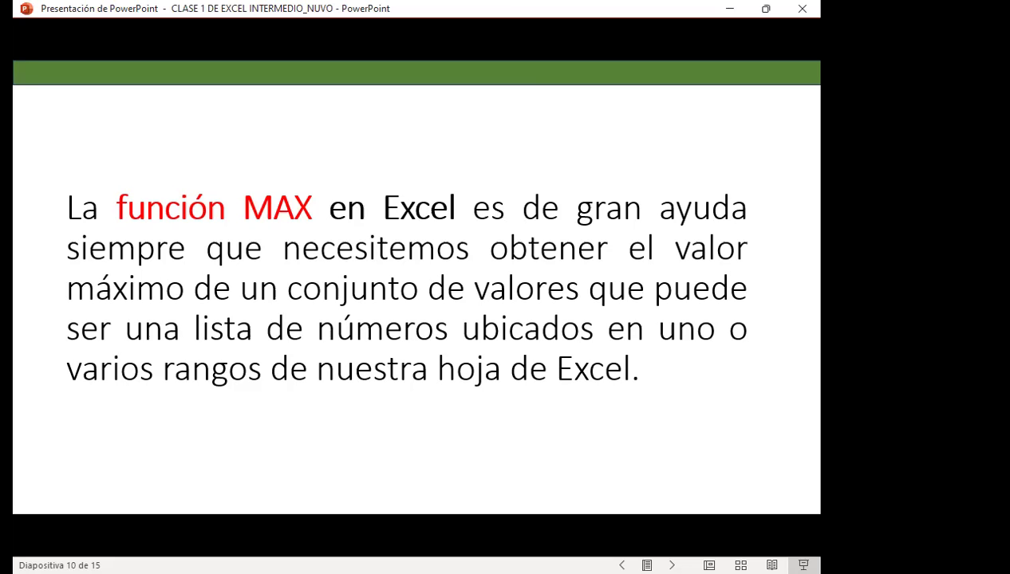
Step: Advance to slide 11, 'Uso: MAX', showing the MAX description and syntax
{"action": "key", "text": "Right"}
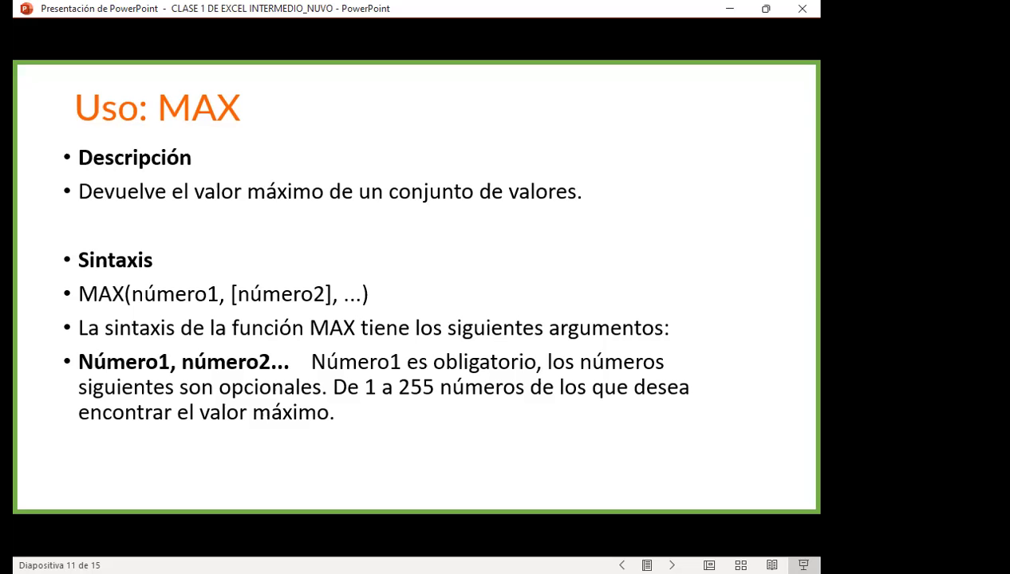
Step: Advance the slideshow toward the slide explaining MIN
{"action": "key", "text": "Right"}
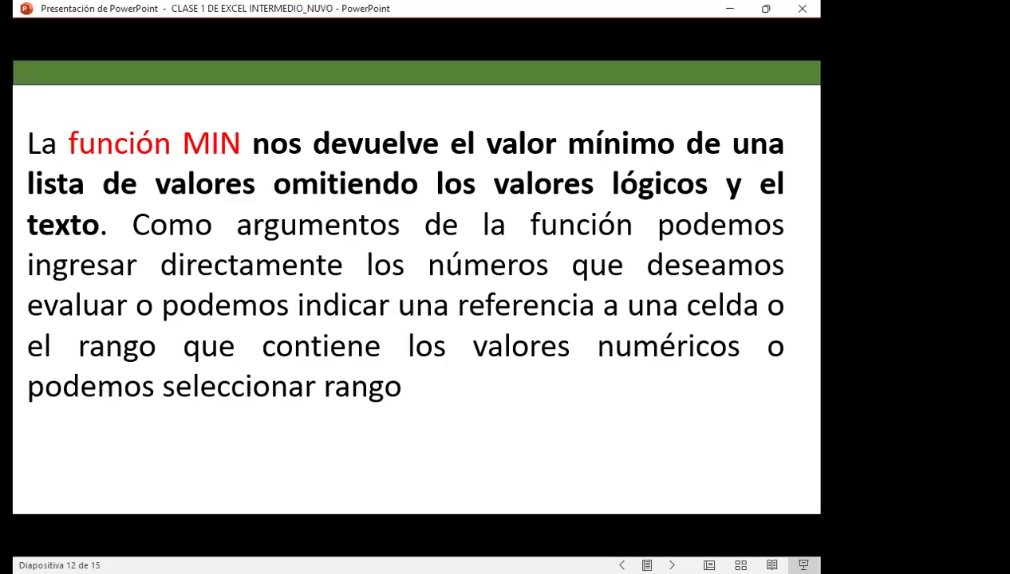
Step: Advance to slide 13, explaining the CONTAR and CONTARA functions
{"action": "left_click", "coordinate": [643, 398]}
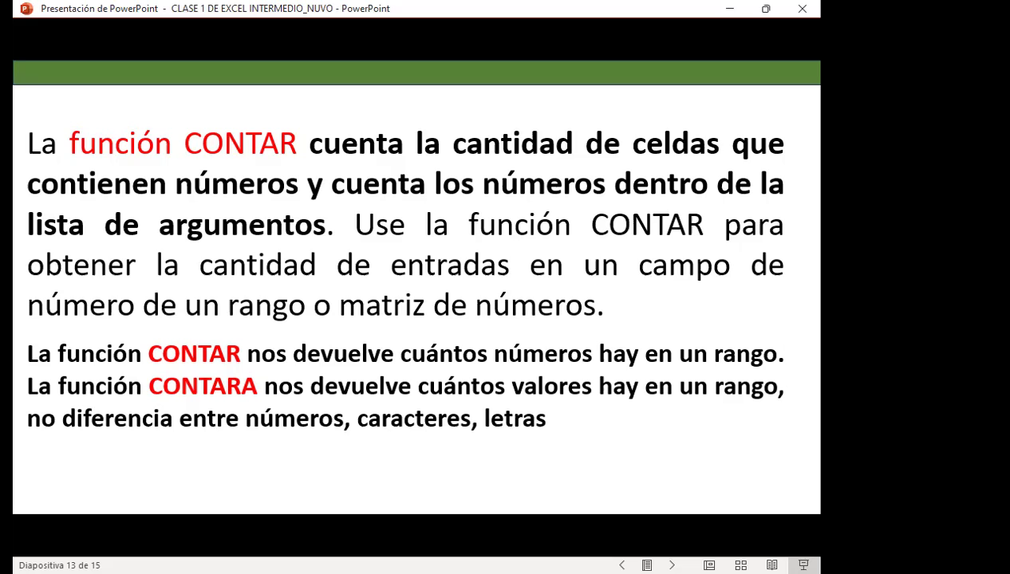
Step: Advance to slide 14, explaining the PROMEDIO function
{"action": "key", "text": "Right"}
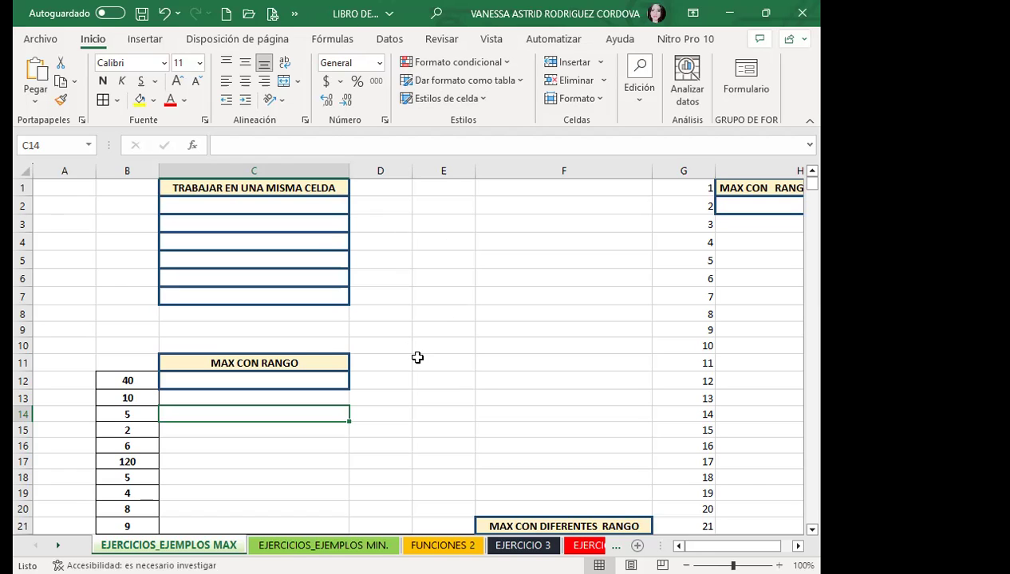
{"action": "left_click", "coordinate": [397, 328]}
{"action": "left_click", "coordinate": [258, 200]}
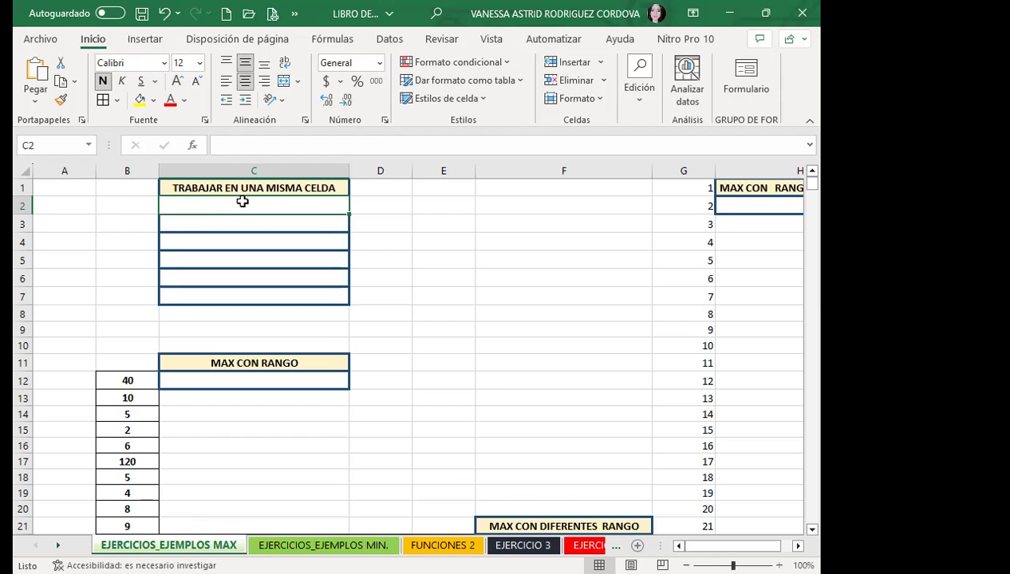
Step: Enter =MAX(7;5;2;10) in C2 so it shows 10, then reselect C2 to check it
{"action": "type", "text": "="}
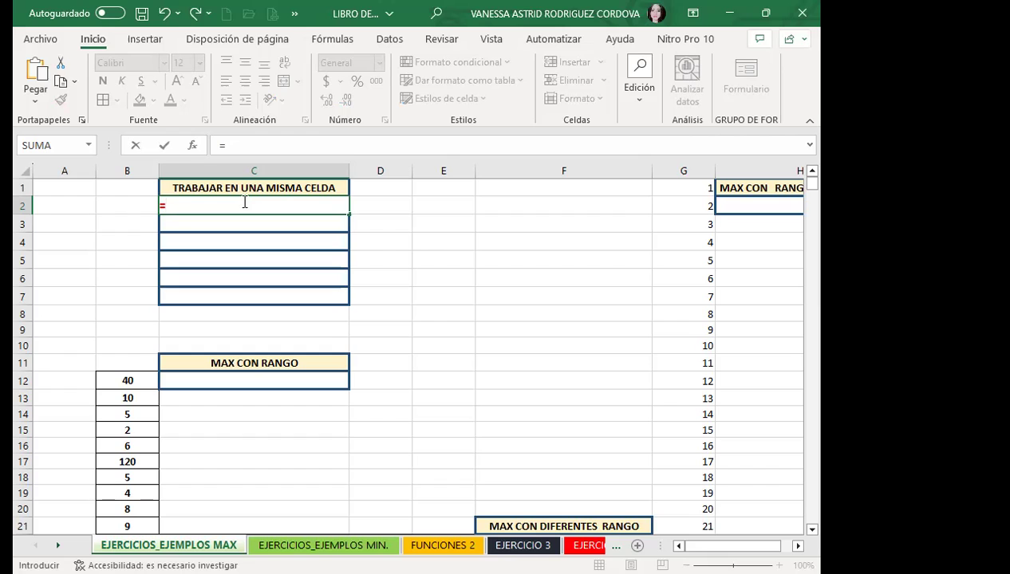
{"action": "type", "text": "max"}
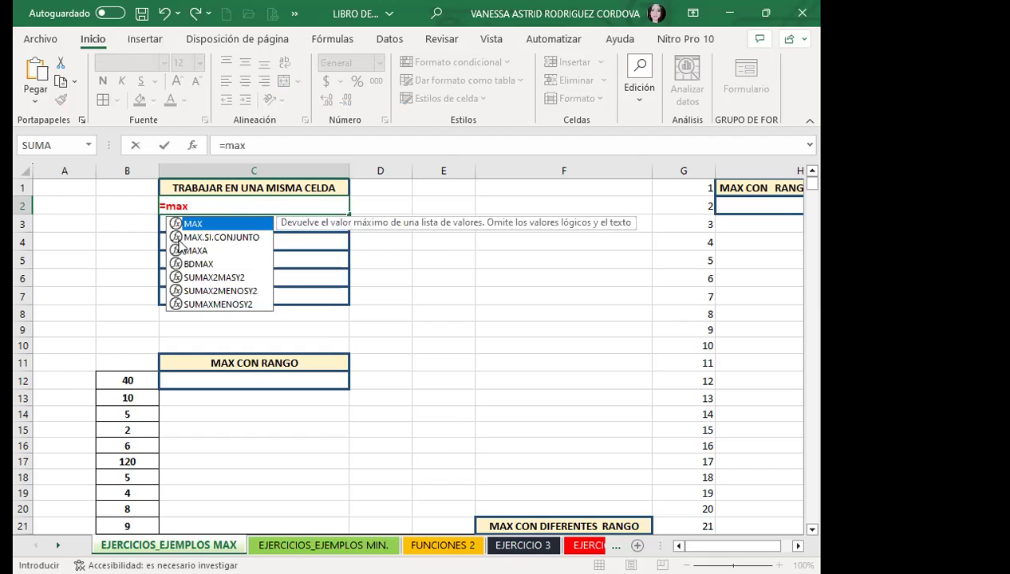
{"action": "double_click", "coordinate": [201, 227]}
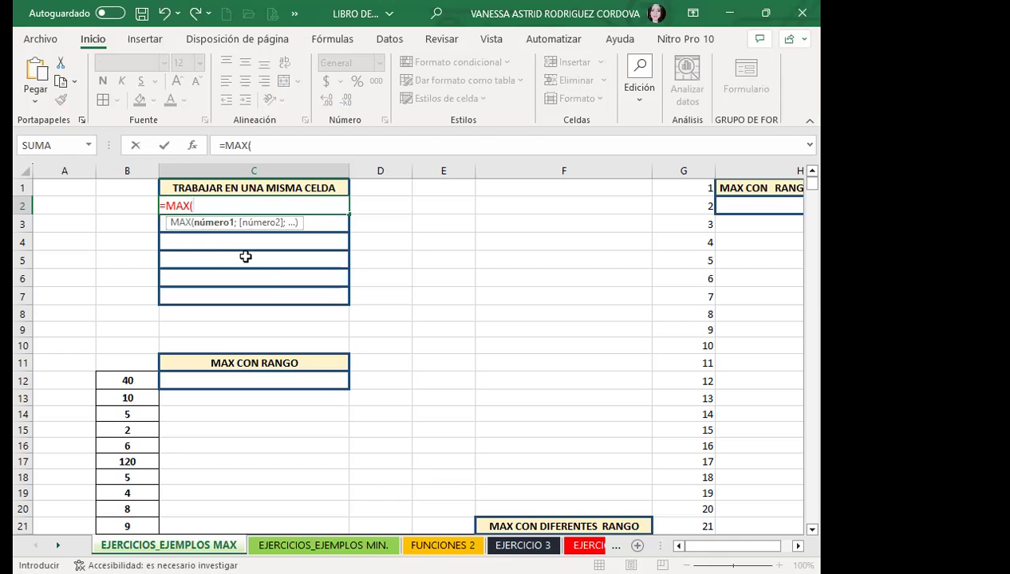
{"action": "type", "text": "7"}
{"action": "type", "text": ";"}
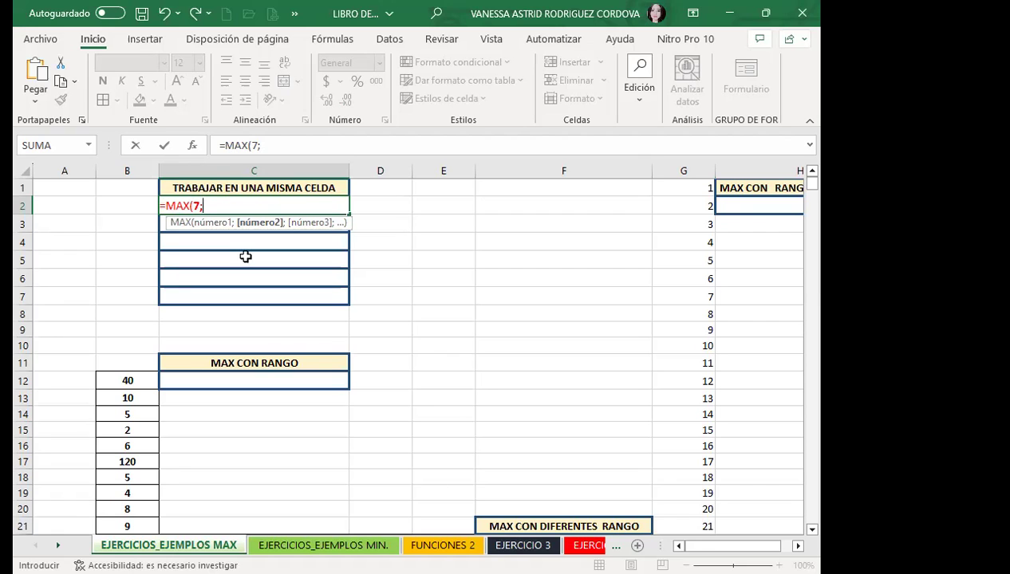
{"action": "type", "text": "5"}
{"action": "type", "text": ";"}
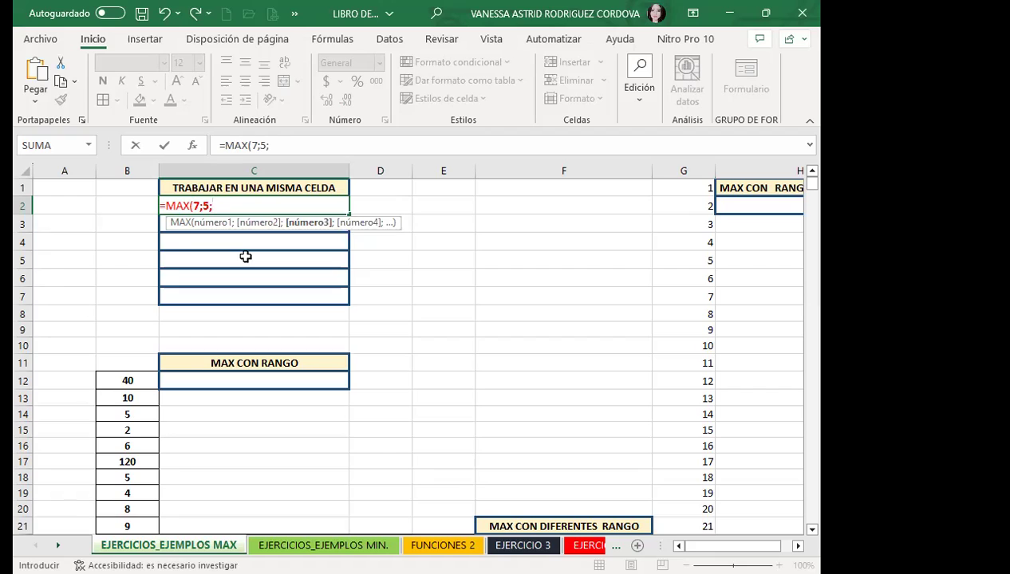
{"action": "type", "text": "2"}
{"action": "type", "text": ";10"}
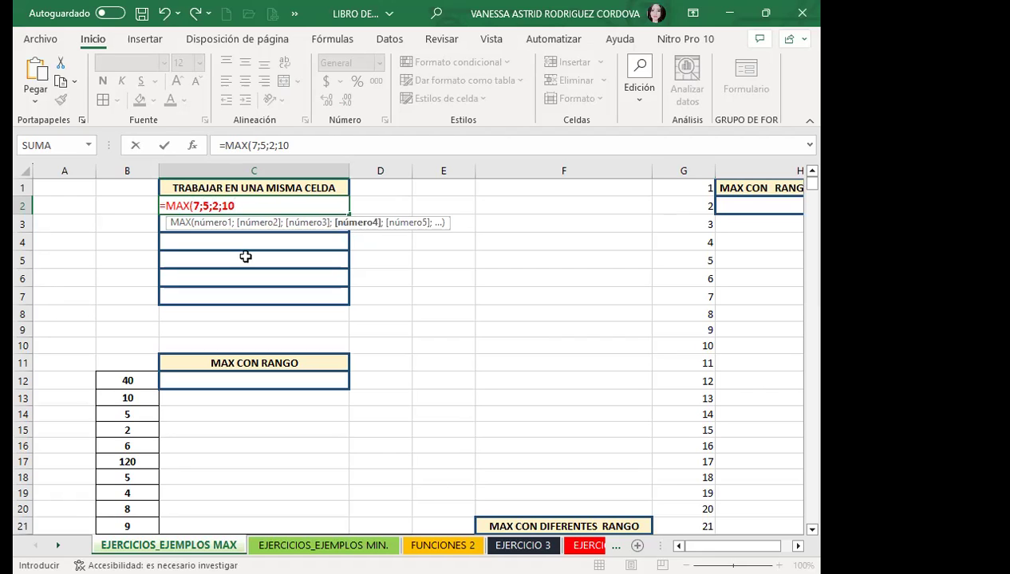
{"action": "type", "text": ")"}
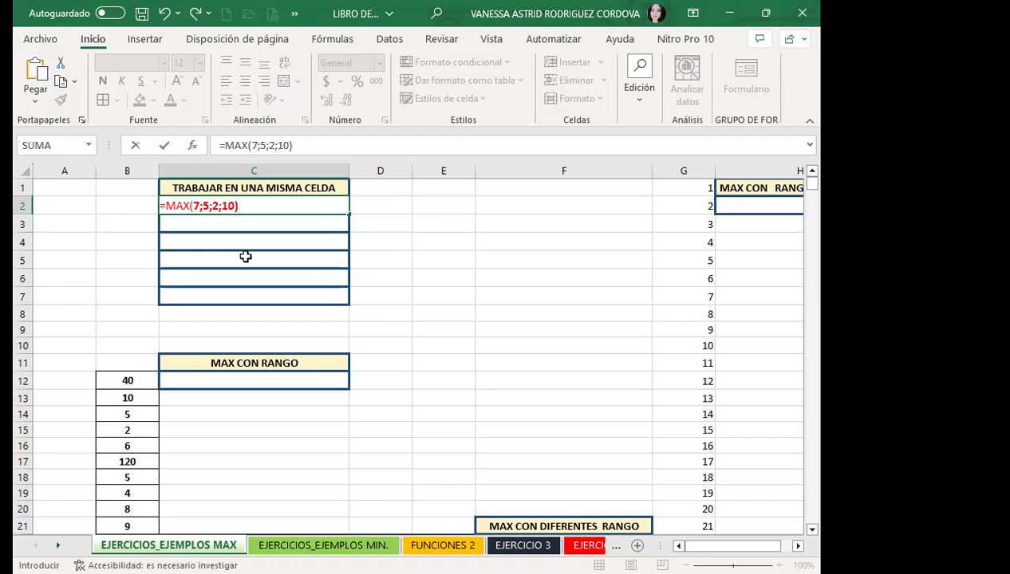
{"action": "key", "text": "Return"}
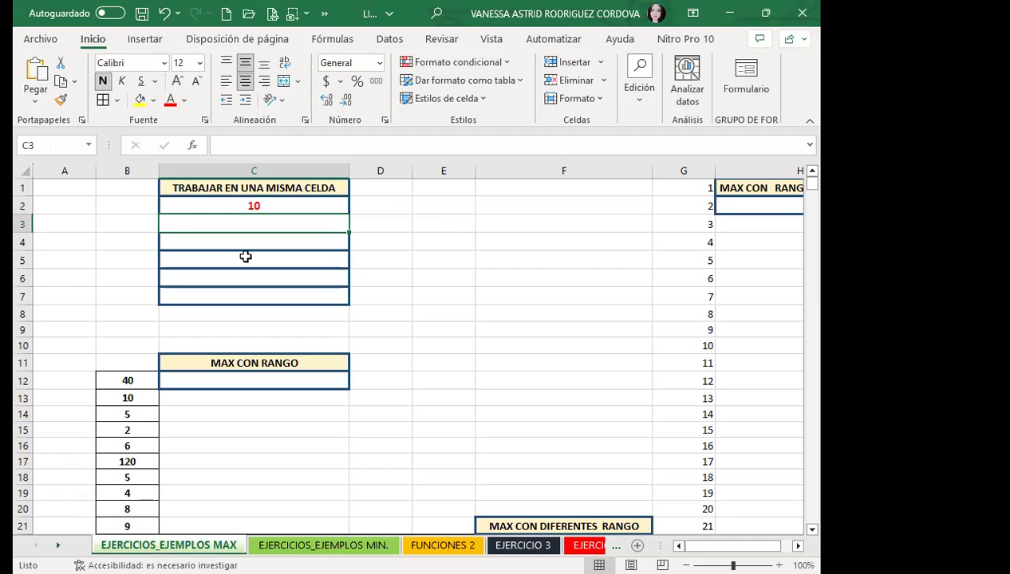
{"action": "left_click", "coordinate": [228, 208]}
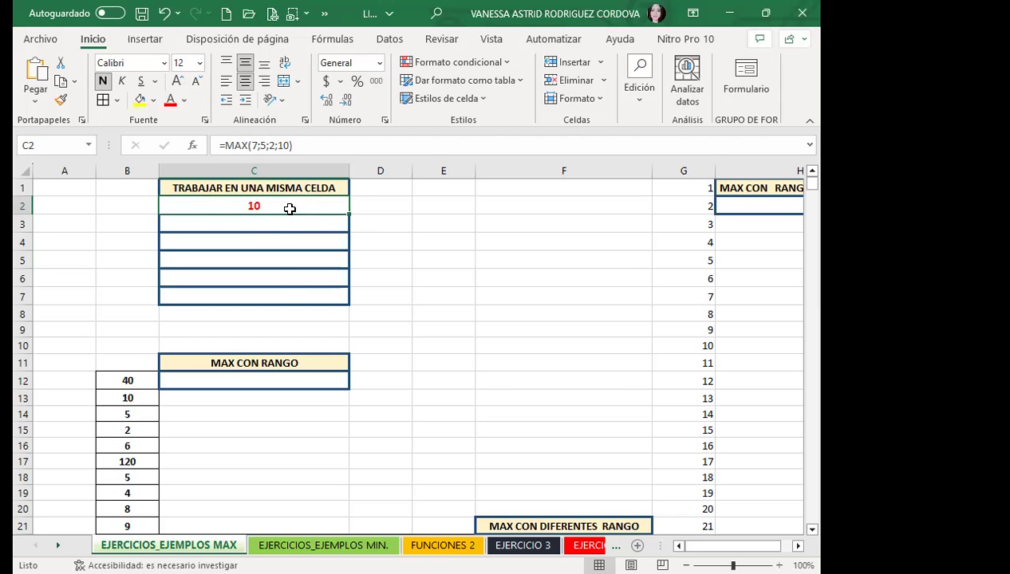
Step: Enter =MAX(B12:B21) in C12 under MAX CON RANGO, returning 120
{"action": "scroll", "coordinate": [279, 295], "scroll_direction": "down", "scroll_amount": 2}
{"action": "left_click", "coordinate": [285, 288]}
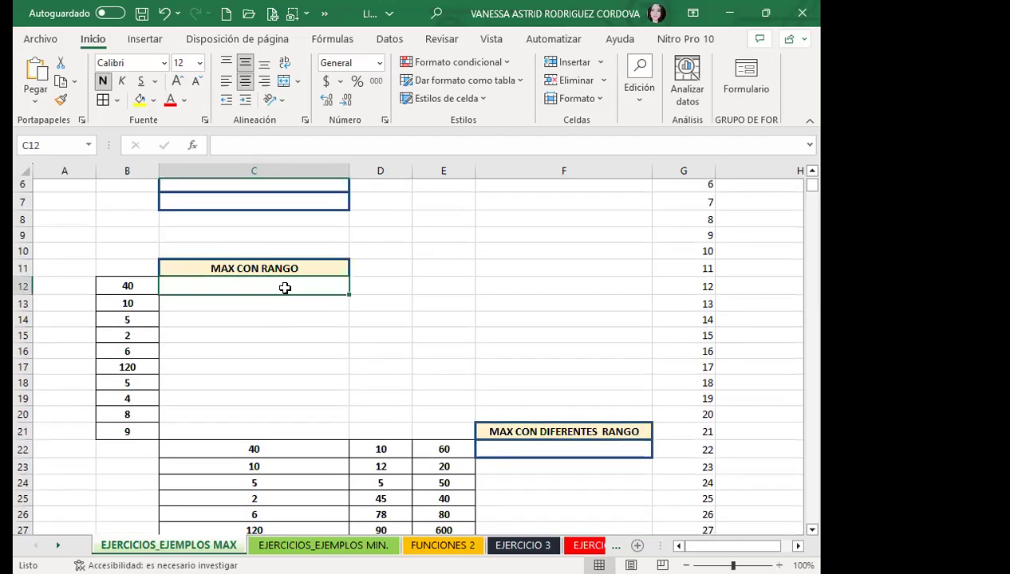
{"action": "type", "text": "="}
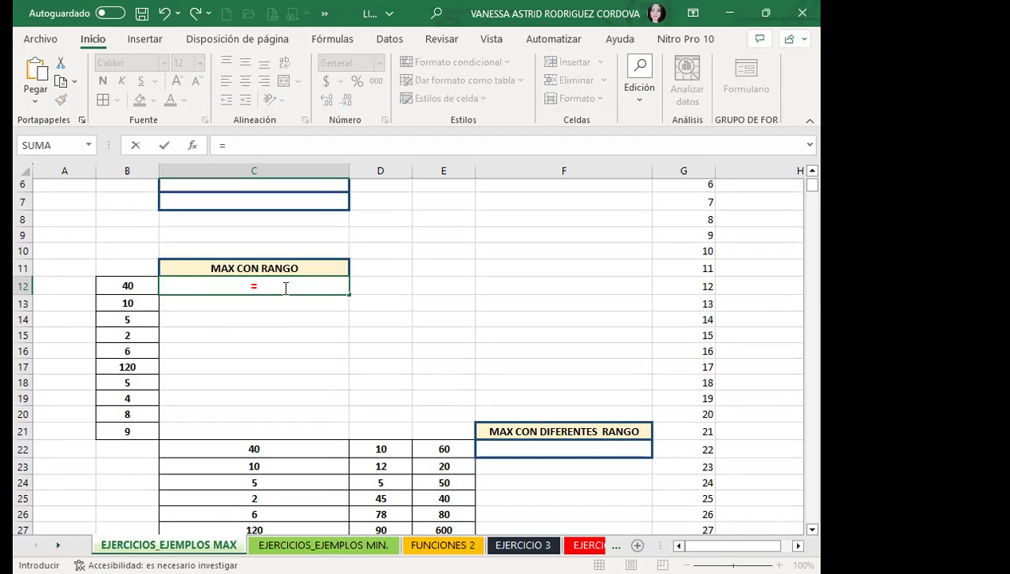
{"action": "type", "text": "max"}
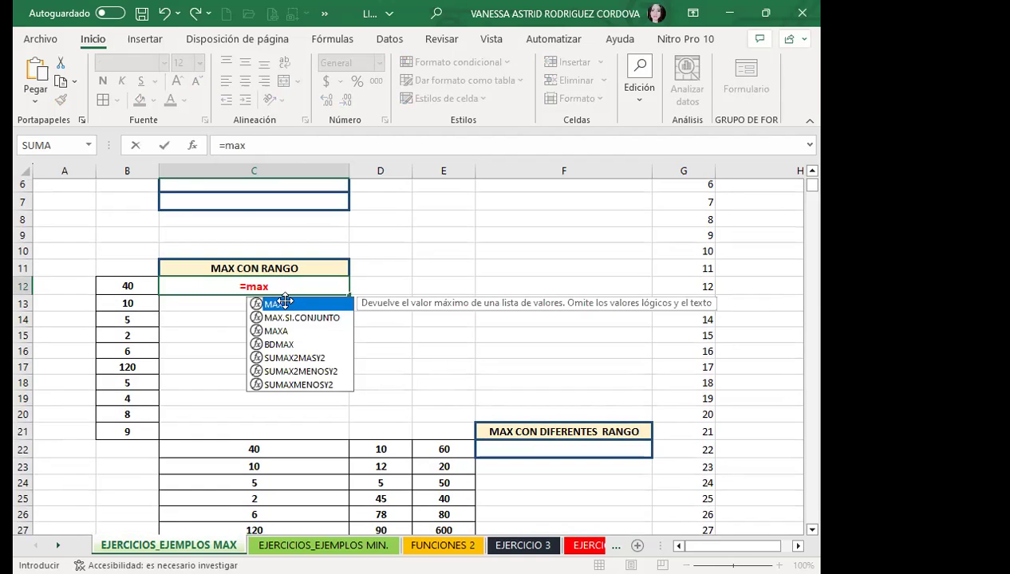
{"action": "double_click", "coordinate": [285, 304]}
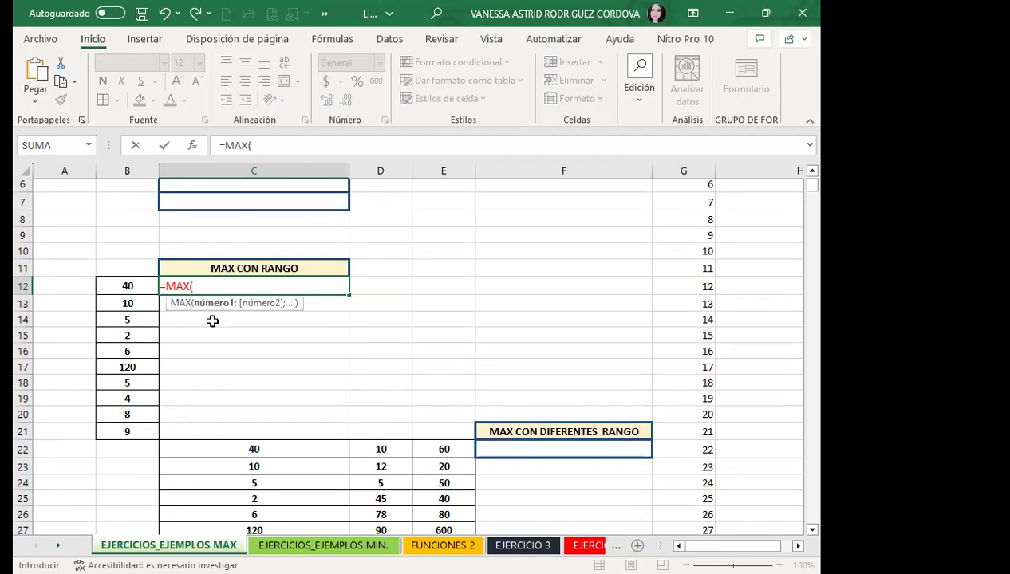
{"action": "left_click_drag", "start_coordinate": [126, 285], "coordinate": [125, 429]}
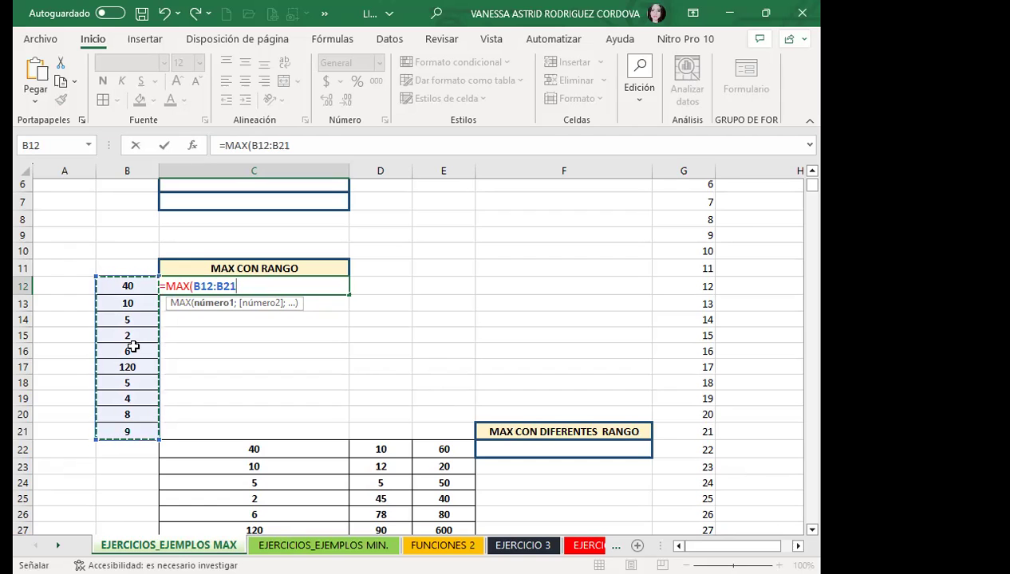
{"action": "key", "text": "Return"}
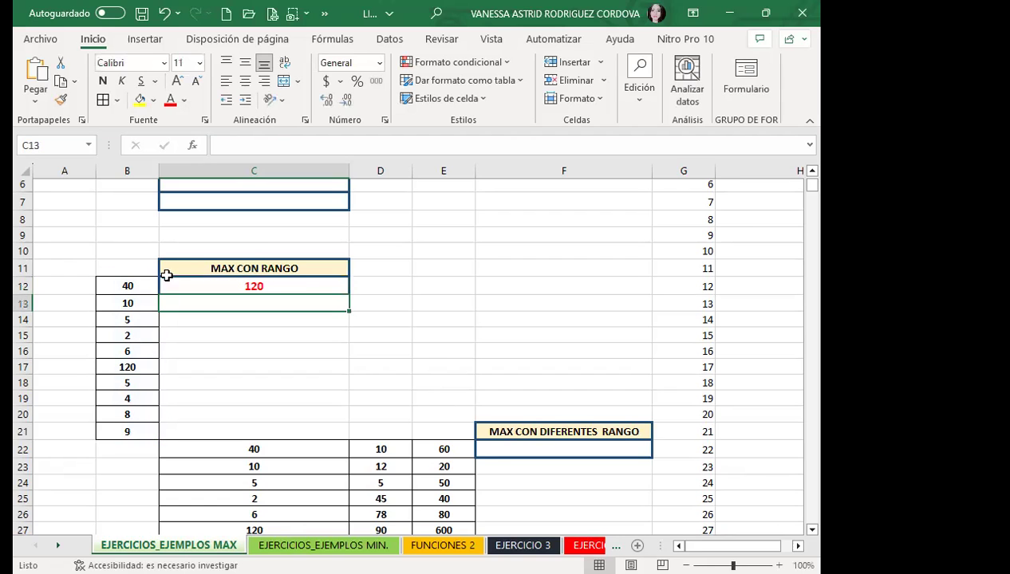
Step: Open the C12 formula to review its arguments and recommit it unchanged
{"action": "left_click", "coordinate": [231, 284]}
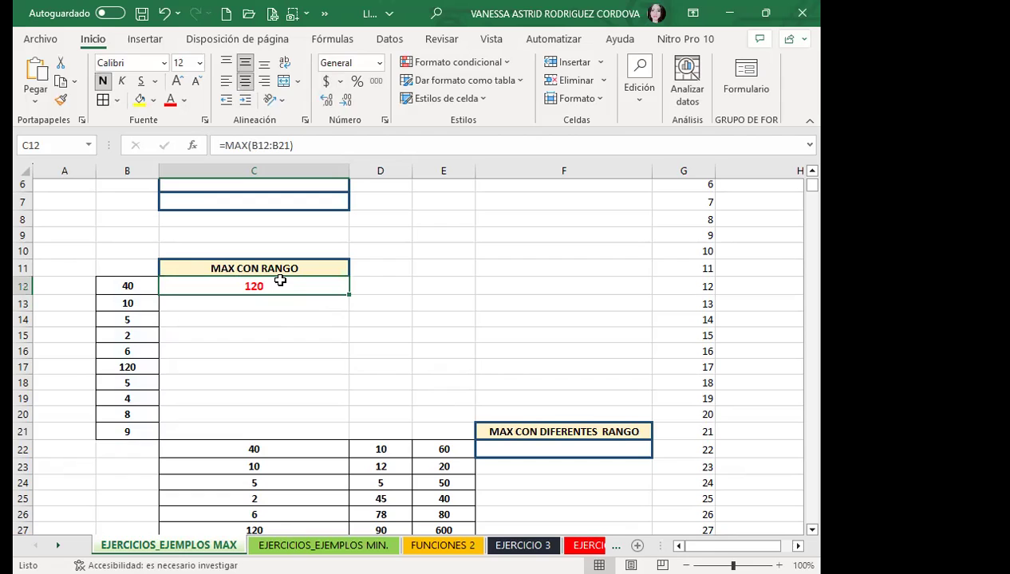
{"action": "double_click", "coordinate": [277, 287]}
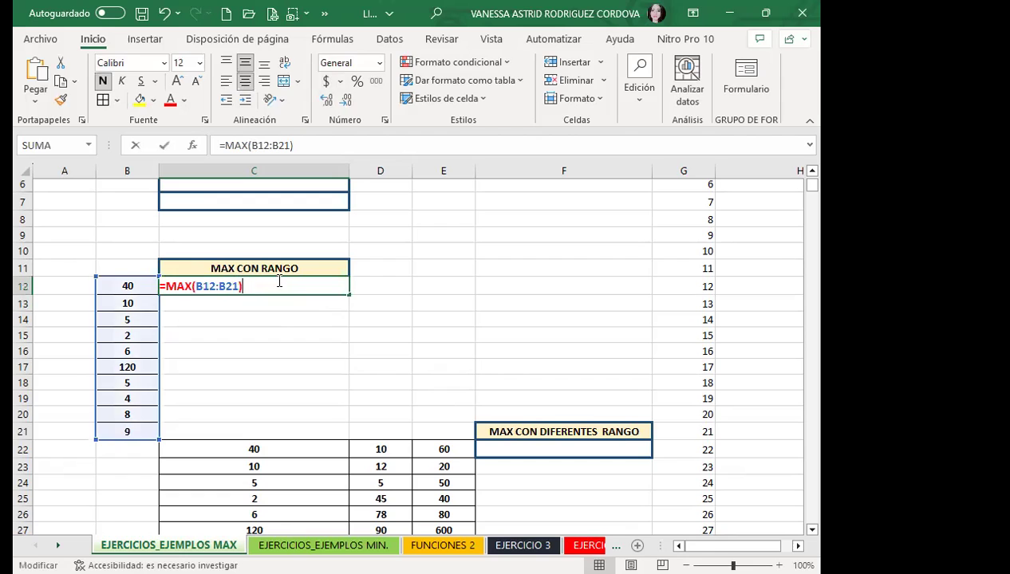
{"action": "left_click", "coordinate": [192, 288]}
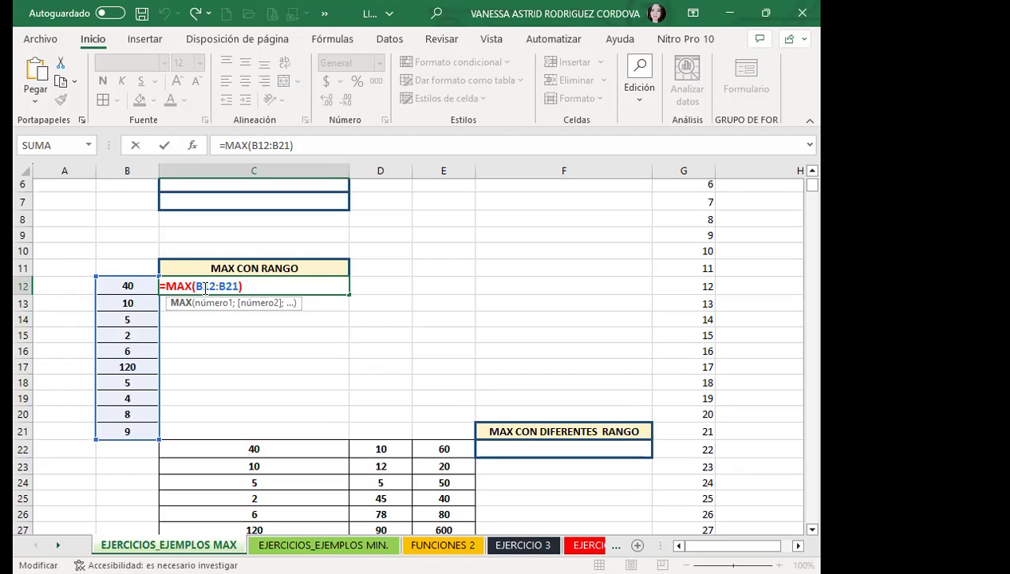
{"action": "key", "text": "Return"}
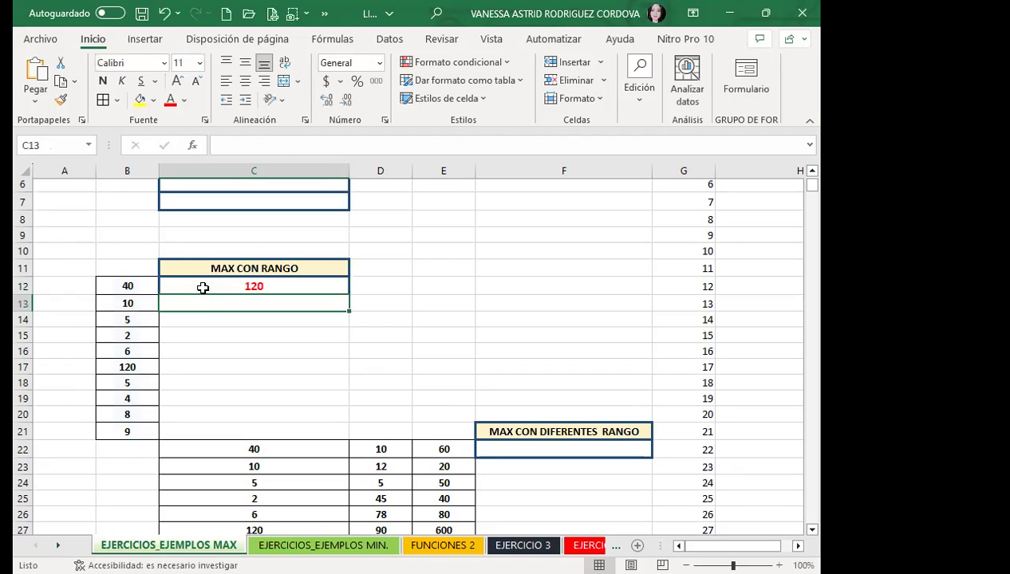
Step: Enter =MAX(C22:C31;D22:D31;E22:E31) in F22, returning 600
{"action": "left_click", "coordinate": [203, 288]}
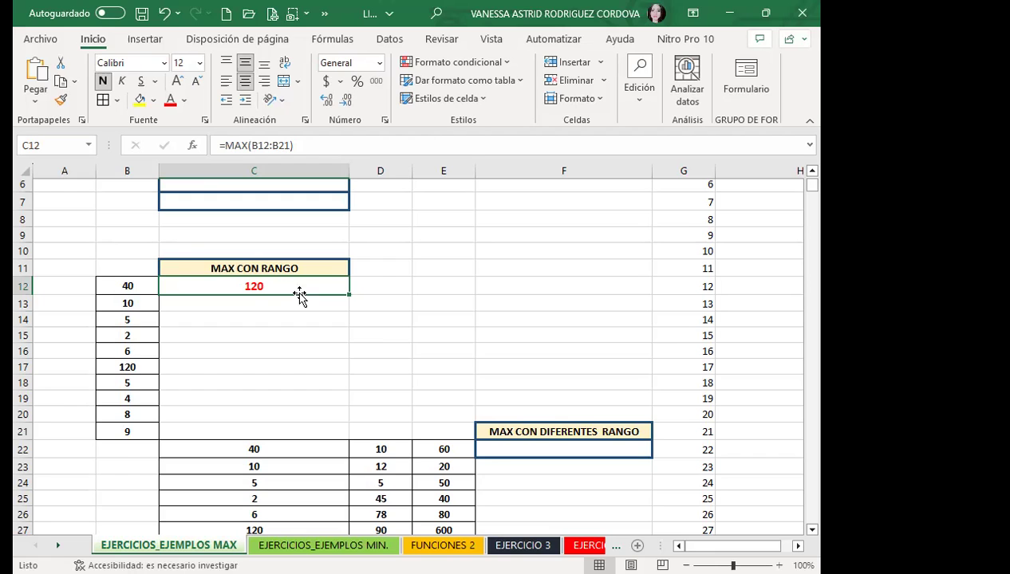
{"action": "scroll", "coordinate": [291, 271], "scroll_direction": "up", "scroll_amount": 1}
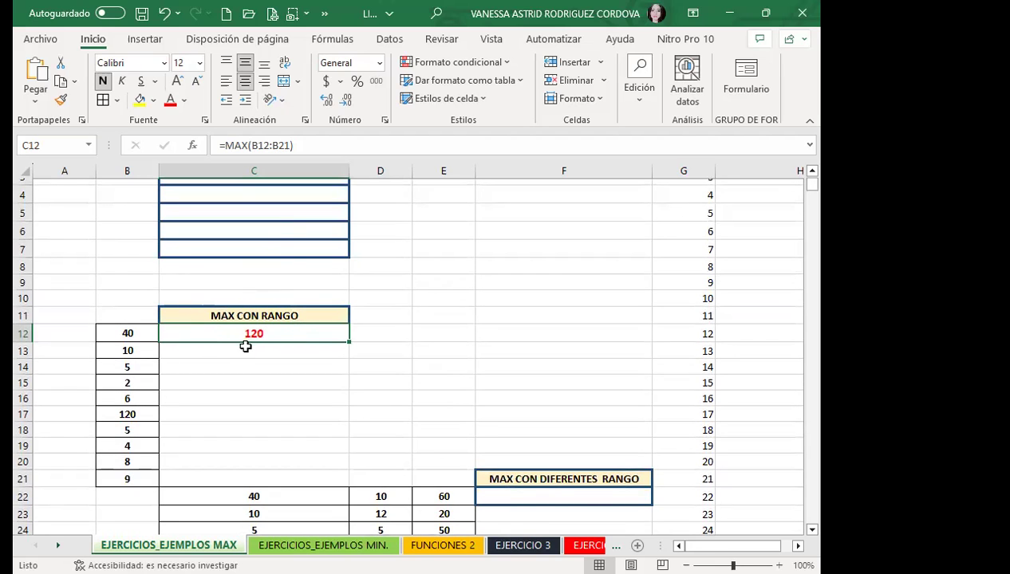
{"action": "scroll", "coordinate": [225, 402], "scroll_direction": "down", "scroll_amount": 4}
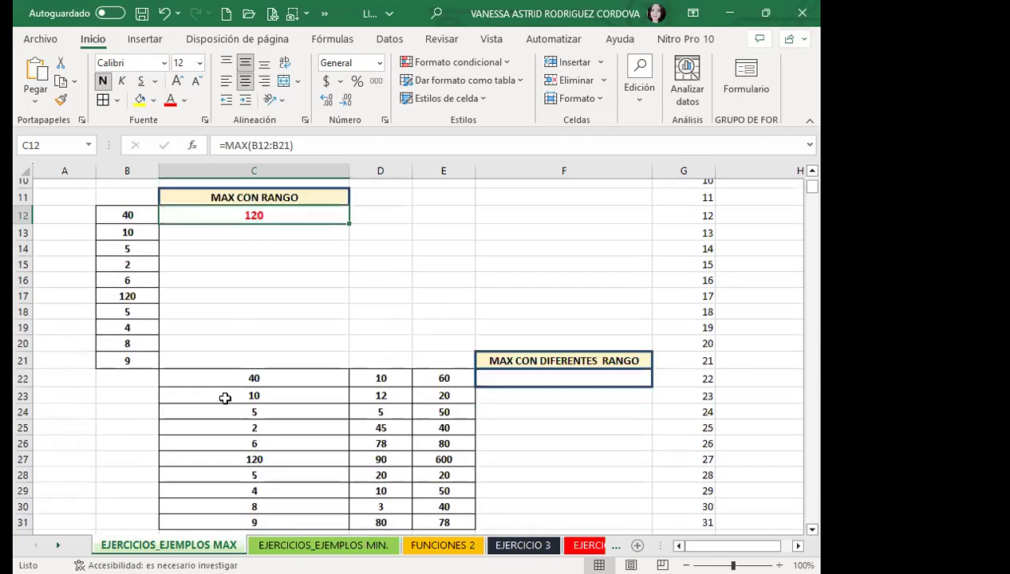
{"action": "left_click", "coordinate": [537, 309]}
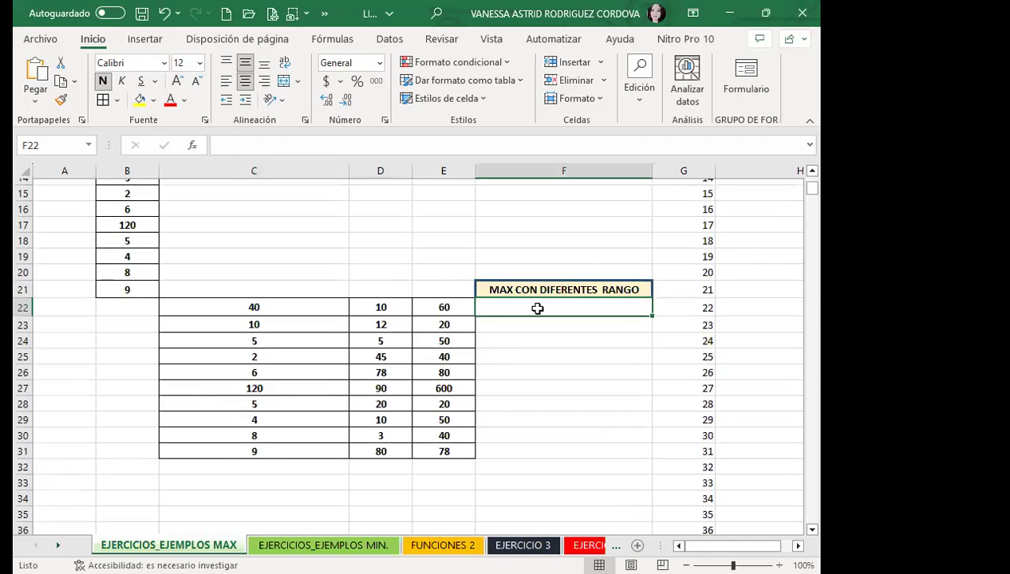
{"action": "type", "text": "="}
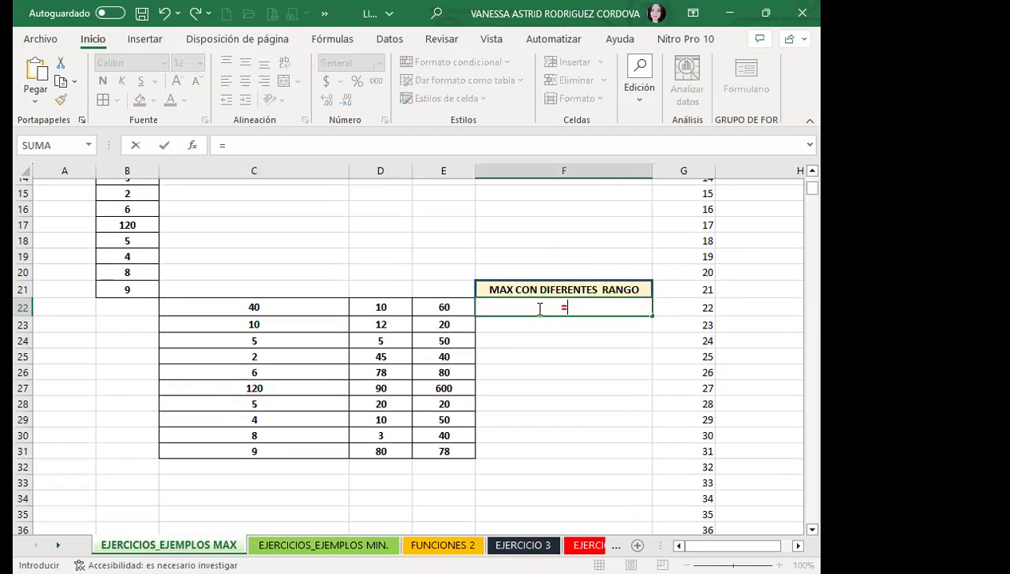
{"action": "type", "text": "MAX"}
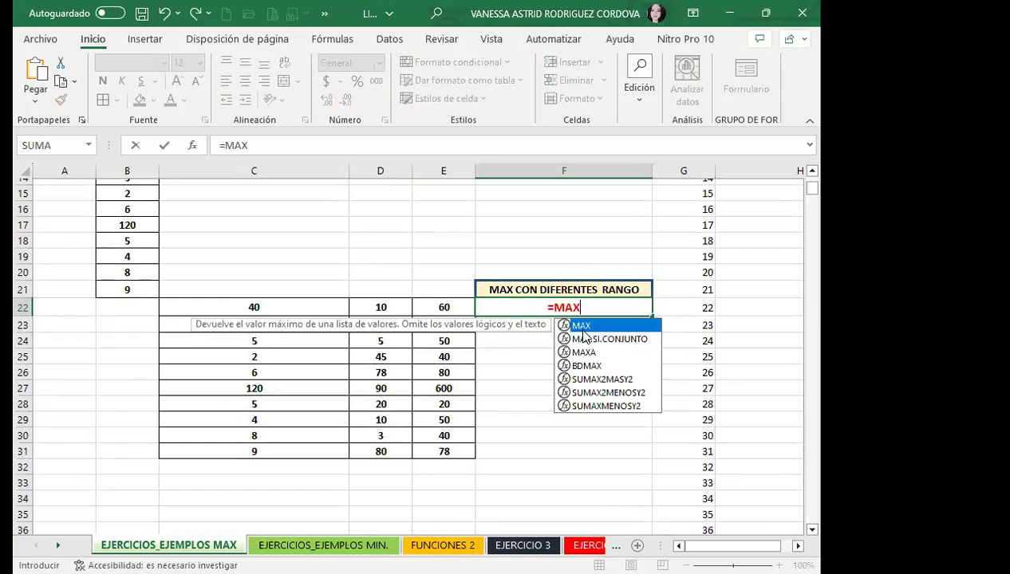
{"action": "type", "text": "("}
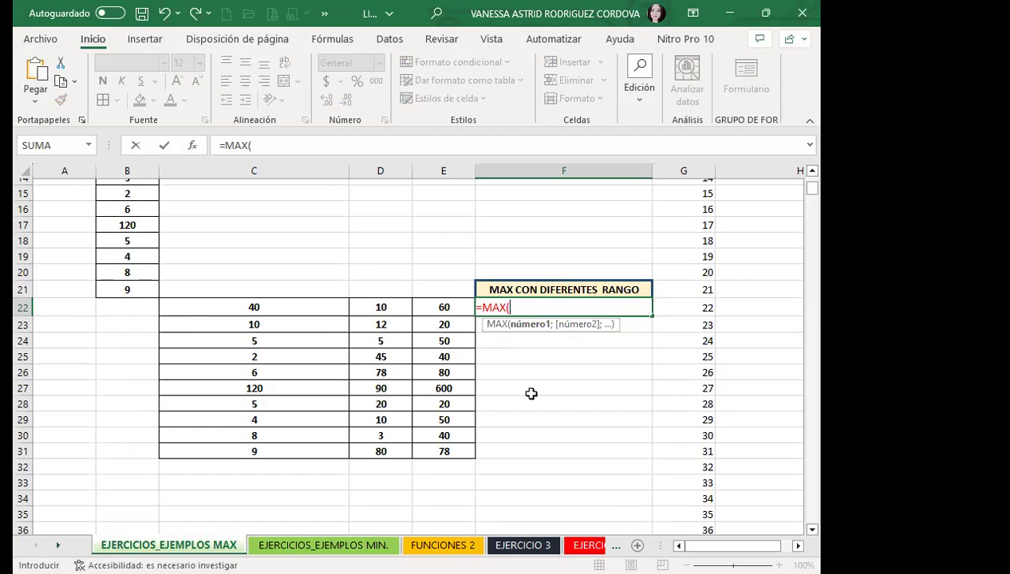
{"action": "left_click", "coordinate": [302, 313]}
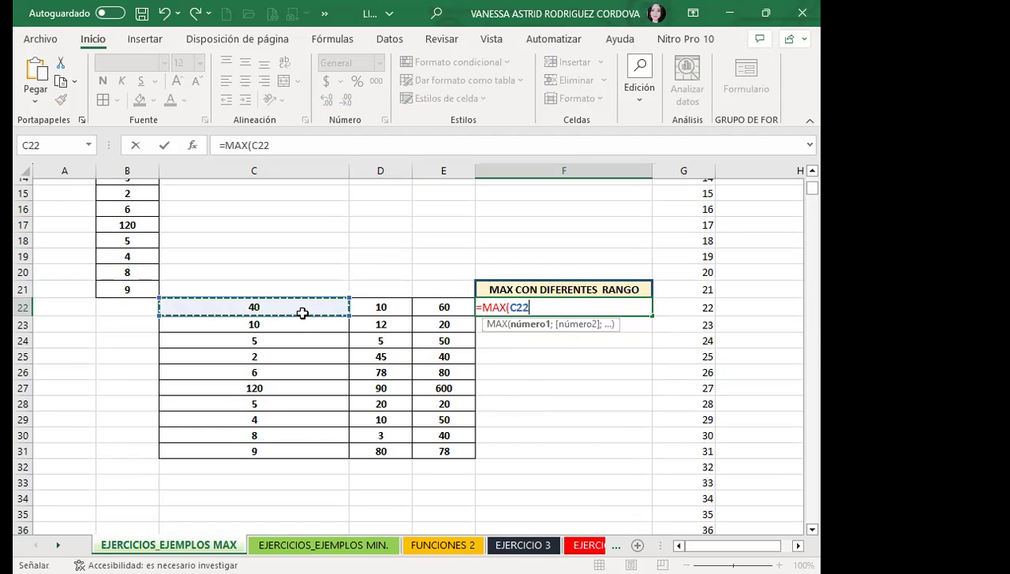
{"action": "left_click_drag", "start_coordinate": [303, 313], "coordinate": [308, 448]}
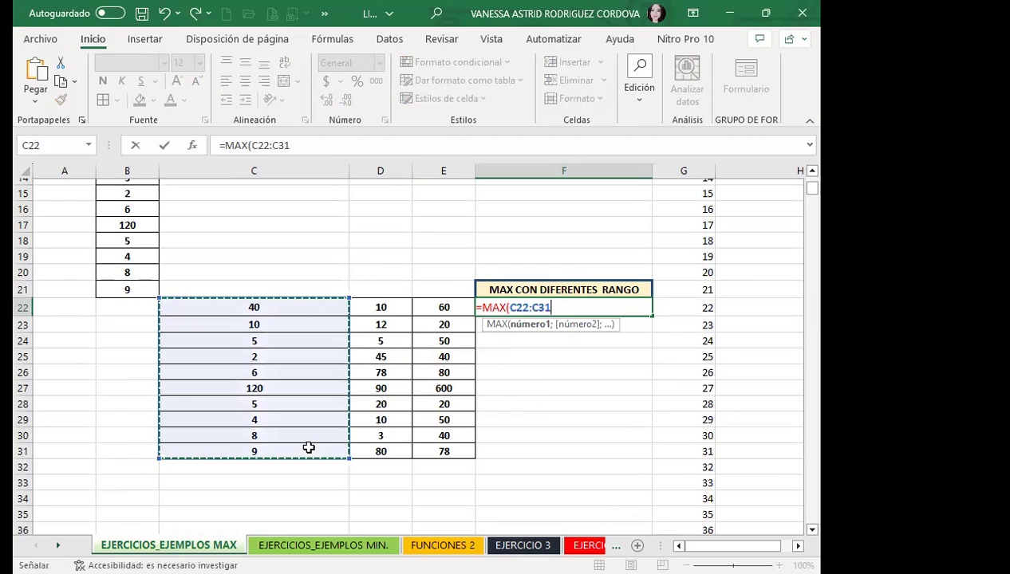
{"action": "type", "text": ";"}
{"action": "left_click_drag", "start_coordinate": [381, 307], "coordinate": [374, 432]}
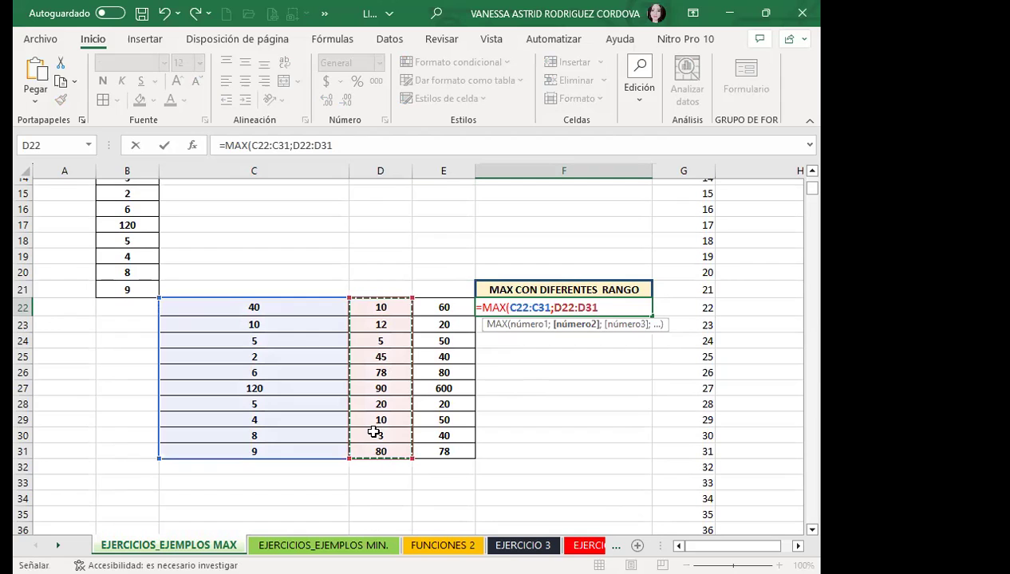
{"action": "type", "text": ";"}
{"action": "left_click_drag", "start_coordinate": [444, 307], "coordinate": [439, 449]}
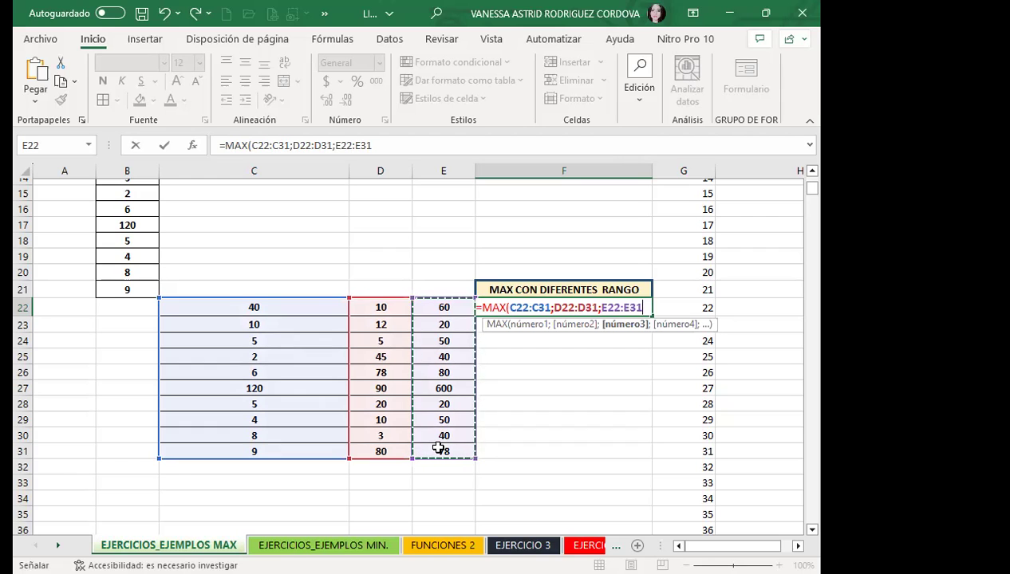
{"action": "type", "text": ")"}
{"action": "key", "text": "Return"}
Step: Fill cell E27, which holds the maximum 600, yellow
{"action": "left_click", "coordinate": [542, 303]}
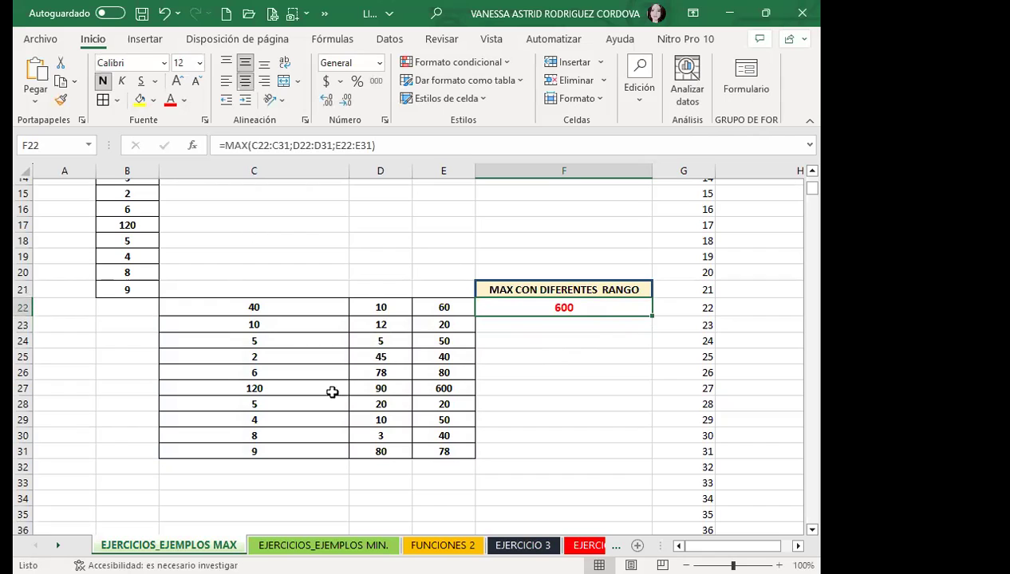
{"action": "left_click", "coordinate": [419, 388]}
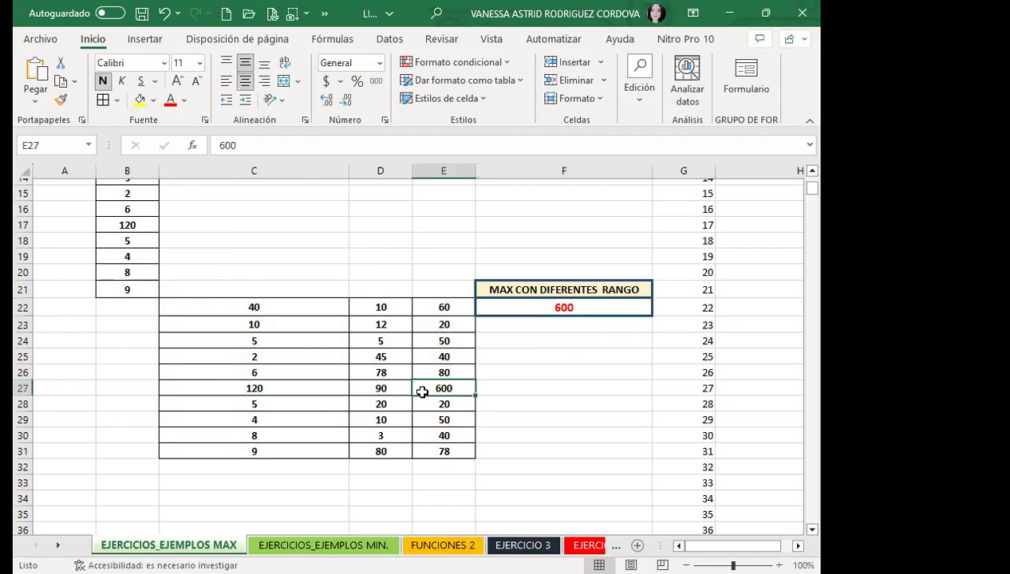
{"action": "left_click", "coordinate": [139, 100]}
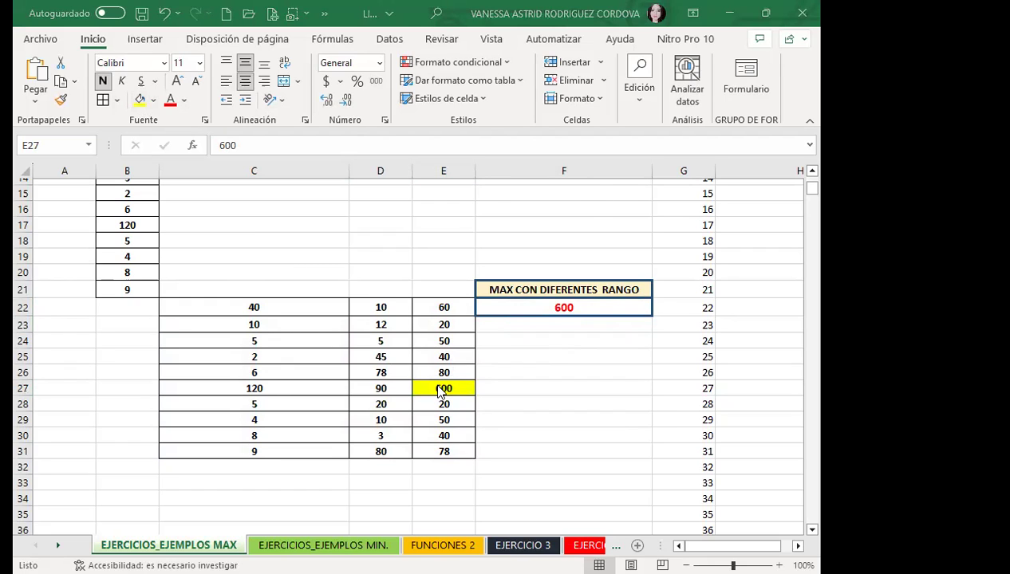
{"action": "left_click", "coordinate": [435, 388]}
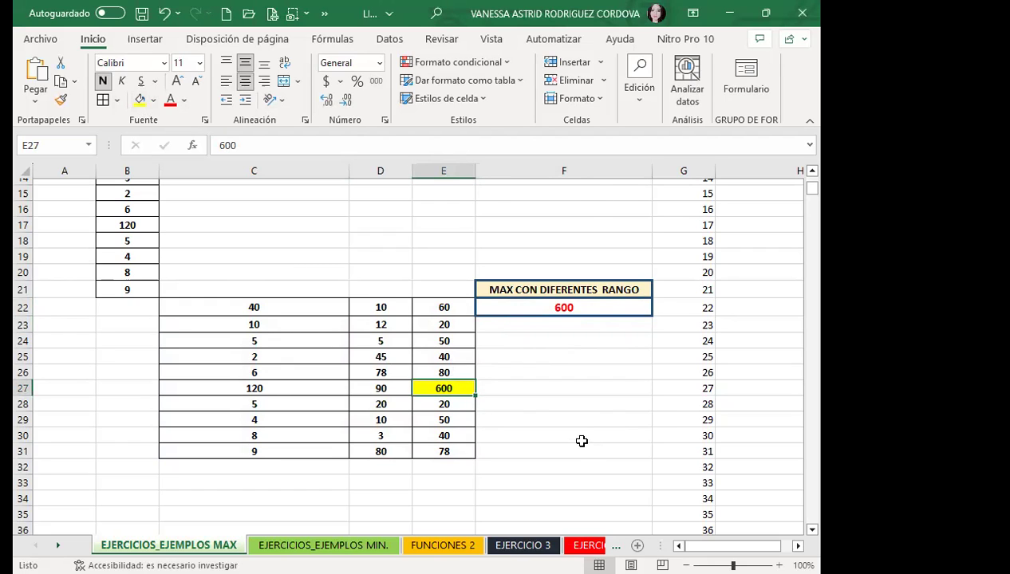
Step: Begin typing =MAX( in H2 under the MAX CON RANGO DE COLUMNA heading
{"action": "scroll", "coordinate": [573, 428], "scroll_direction": "up", "scroll_amount": 1}
{"action": "scroll", "coordinate": [514, 419], "scroll_direction": "up", "scroll_amount": 2}
{"action": "scroll", "coordinate": [579, 343], "scroll_direction": "up", "scroll_amount": 1}
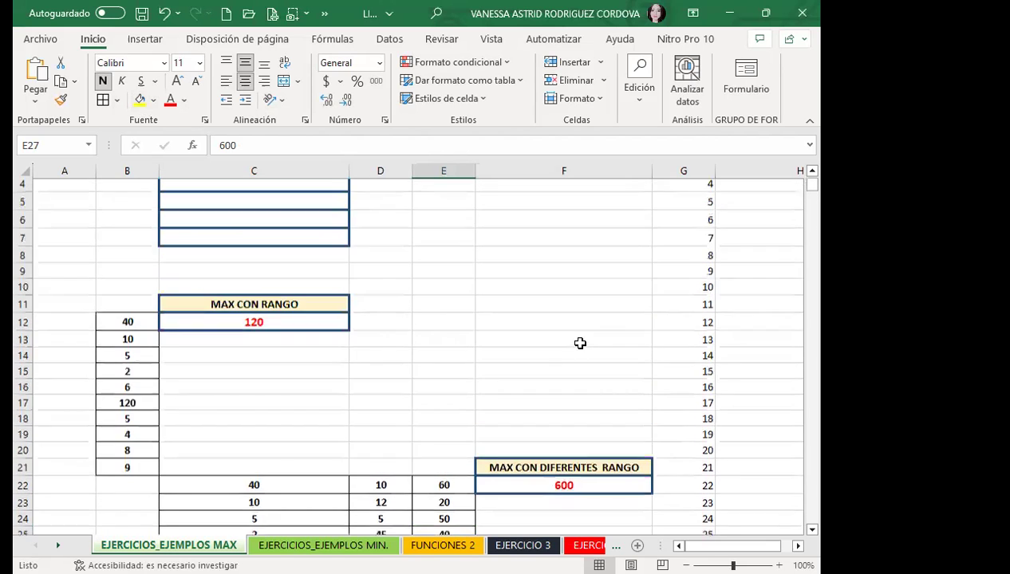
{"action": "scroll", "coordinate": [570, 355], "scroll_direction": "up", "scroll_amount": 1}
{"action": "scroll", "coordinate": [498, 230], "scroll_direction": "right", "scroll_amount": 1}
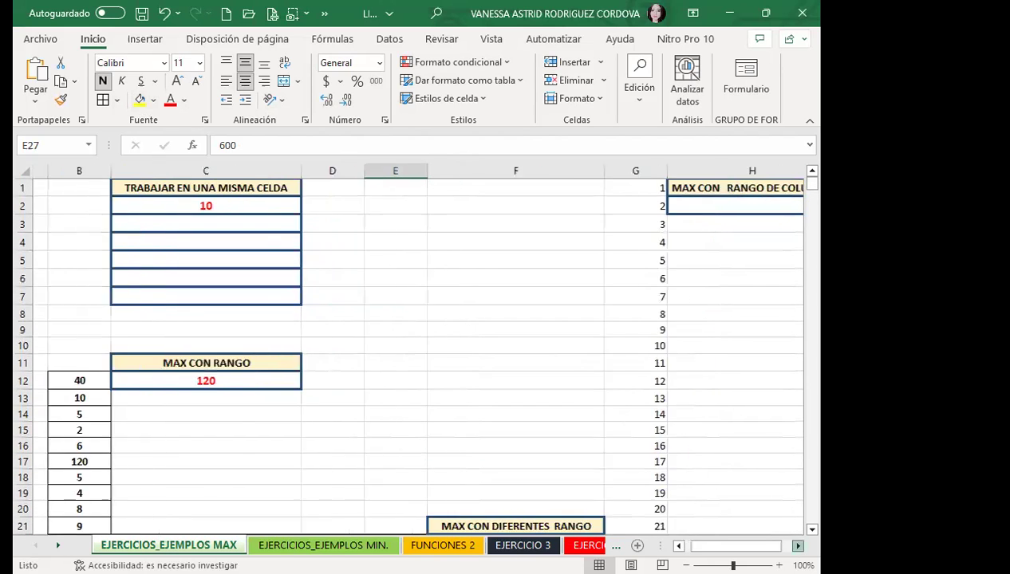
{"action": "scroll", "coordinate": [497, 230], "scroll_direction": "right", "scroll_amount": 1}
{"action": "scroll", "coordinate": [498, 230], "scroll_direction": "right", "scroll_amount": 1}
{"action": "left_click", "coordinate": [493, 205]}
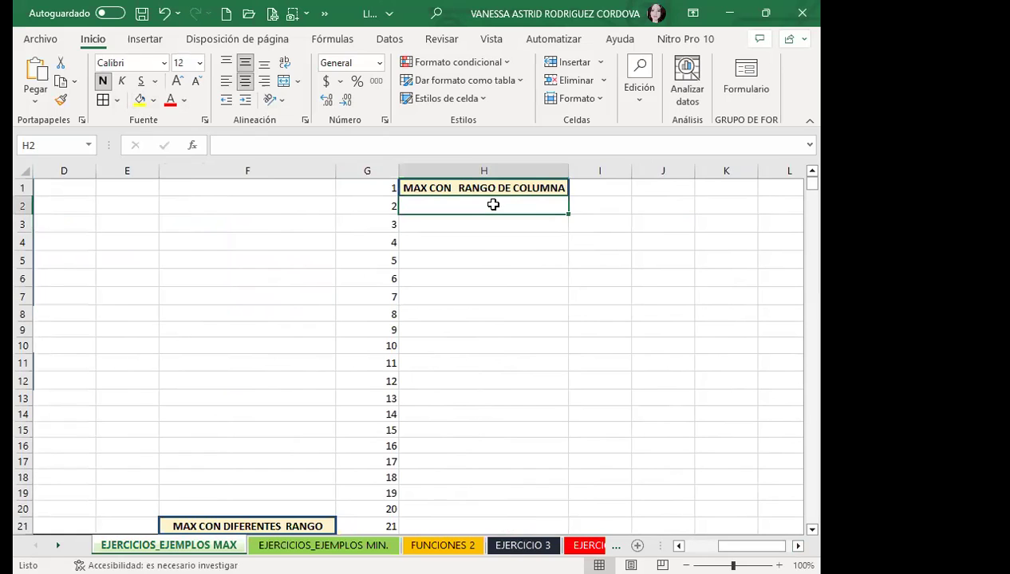
{"action": "type", "text": "="}
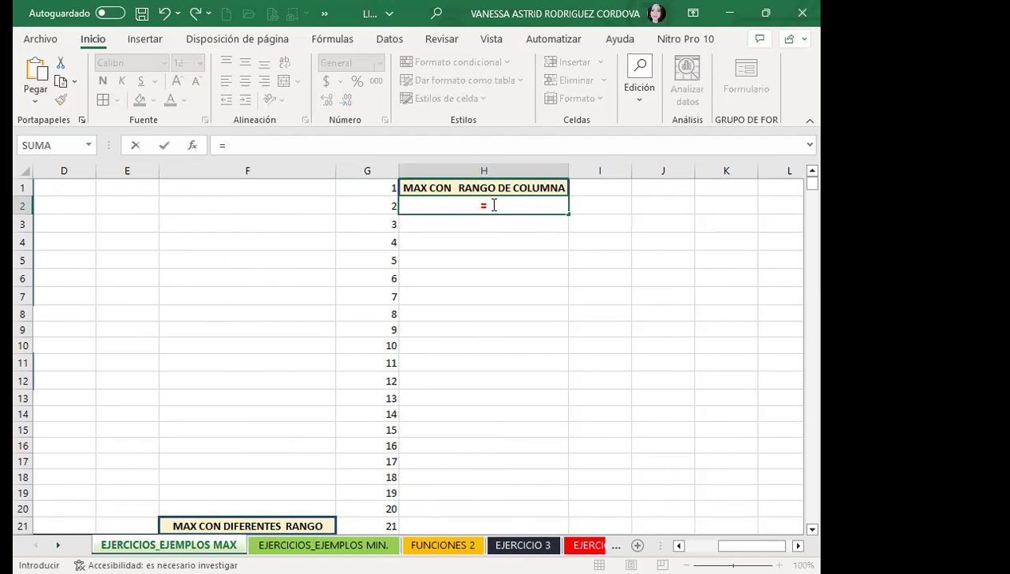
{"action": "type", "text": "M"}
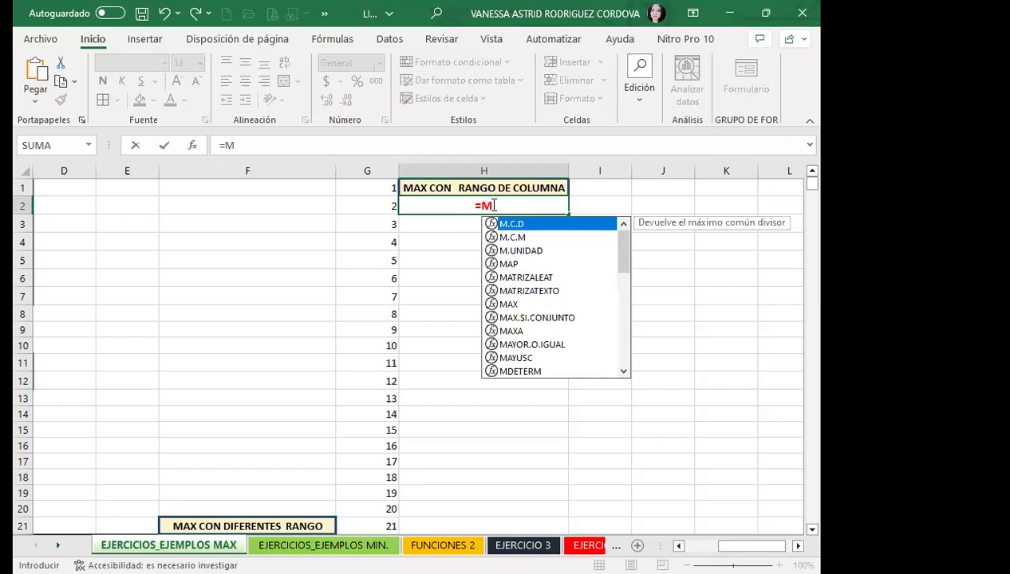
{"action": "type", "text": "AX("}
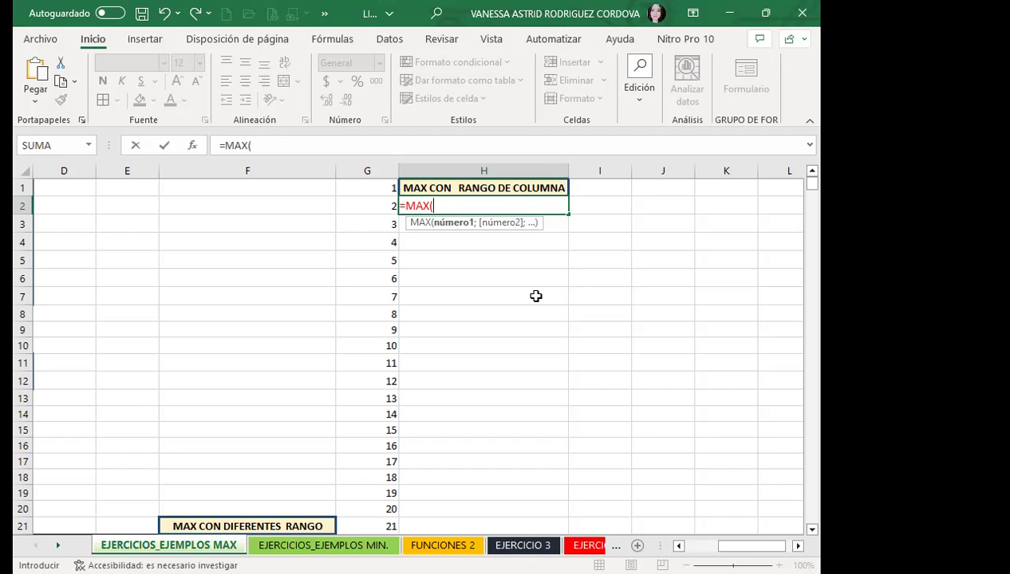
Step: Complete the H2 formula as =MAX(G:G), returning 3000
{"action": "left_click", "coordinate": [360, 170]}
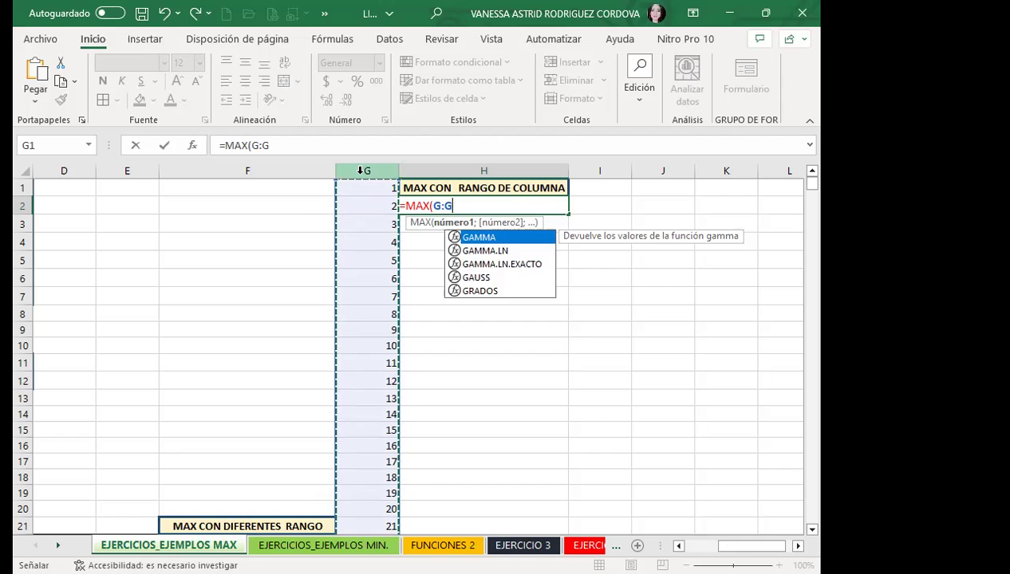
{"action": "key", "text": "Return"}
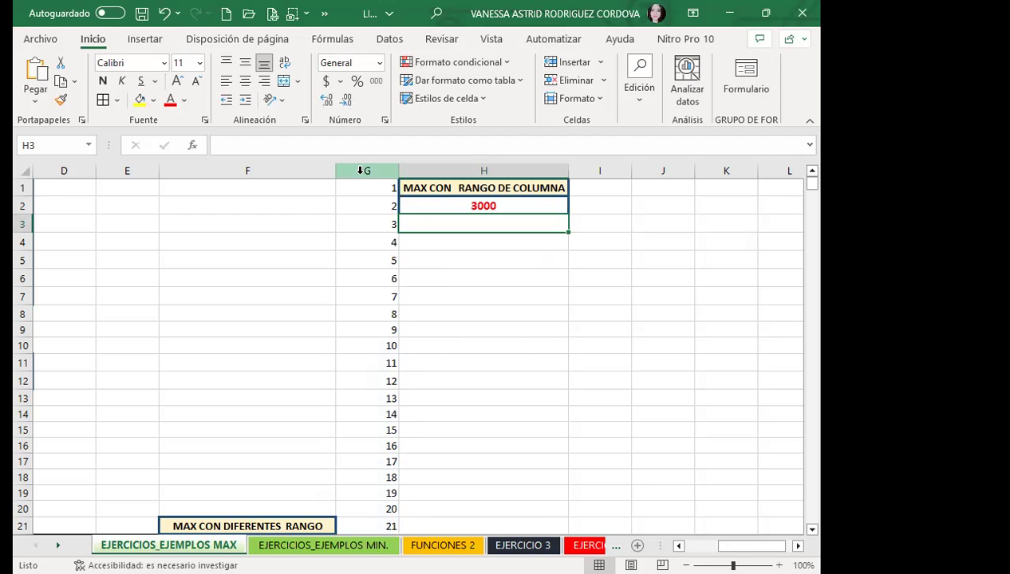
Step: Enter 4000 in G1120, just below the 3000 at the bottom of column G
{"action": "scroll", "coordinate": [694, 326], "scroll_direction": "down", "scroll_amount": 4}
{"action": "scroll", "coordinate": [676, 326], "scroll_direction": "down", "scroll_amount": 10}
{"action": "left_click_drag", "start_coordinate": [814, 199], "coordinate": [821, 540]}
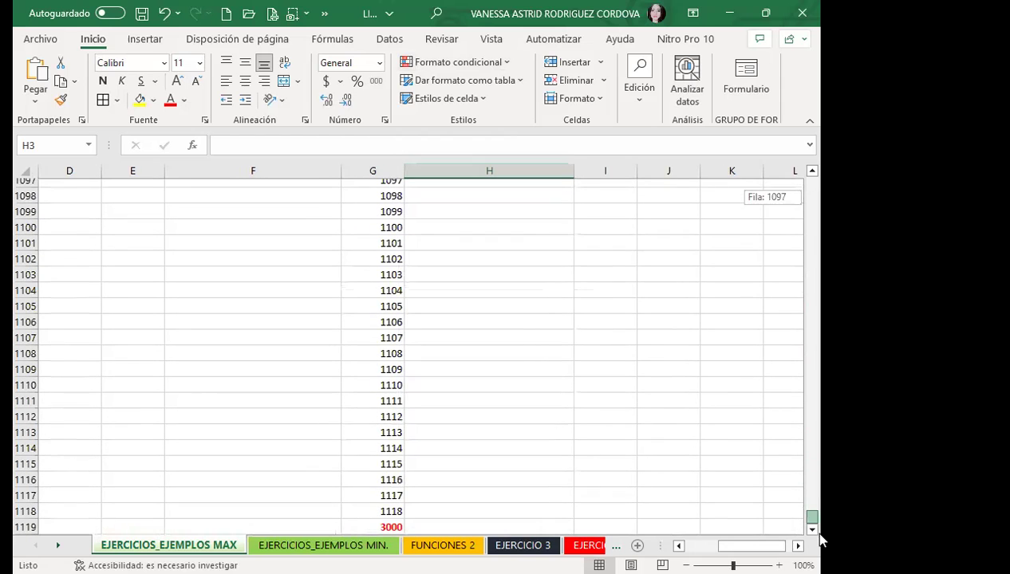
{"action": "scroll", "coordinate": [461, 431], "scroll_direction": "down", "scroll_amount": 6}
{"action": "scroll", "coordinate": [433, 414], "scroll_direction": "down", "scroll_amount": 4}
{"action": "scroll", "coordinate": [381, 273], "scroll_direction": "up", "scroll_amount": 3}
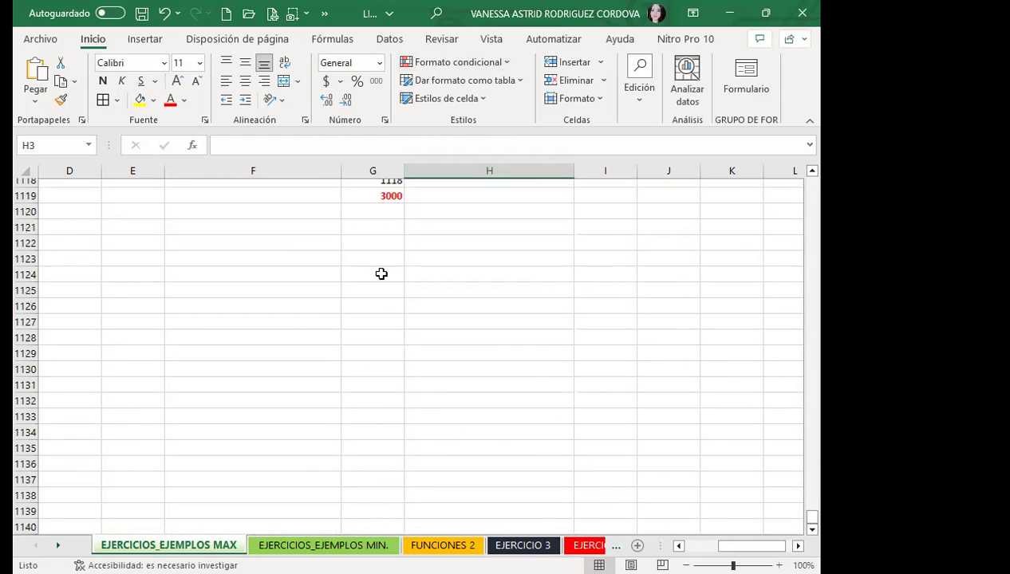
{"action": "scroll", "coordinate": [354, 271], "scroll_direction": "up", "scroll_amount": 3}
{"action": "left_click", "coordinate": [378, 351]}
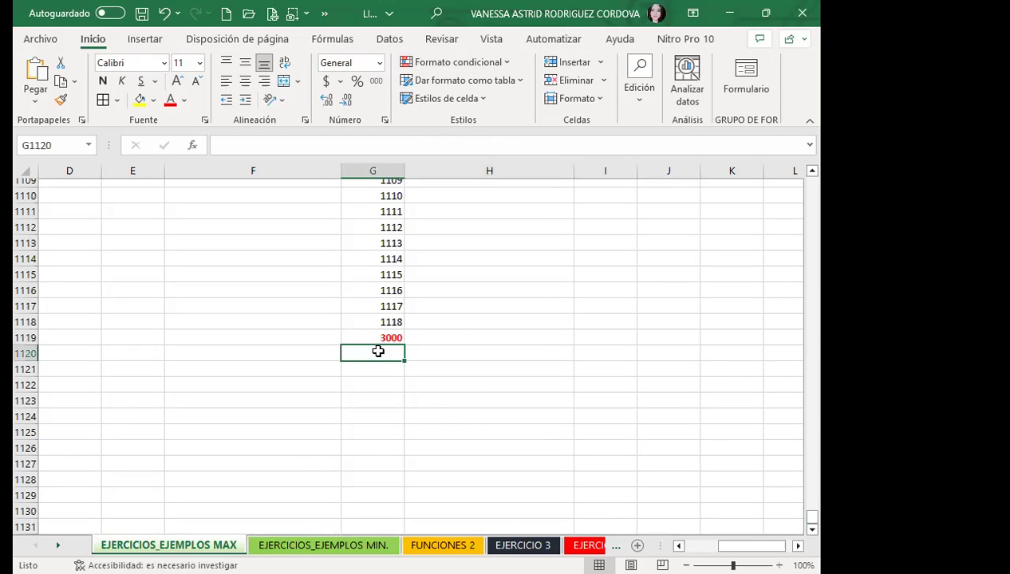
{"action": "type", "text": "4000"}
{"action": "key", "text": "Return"}
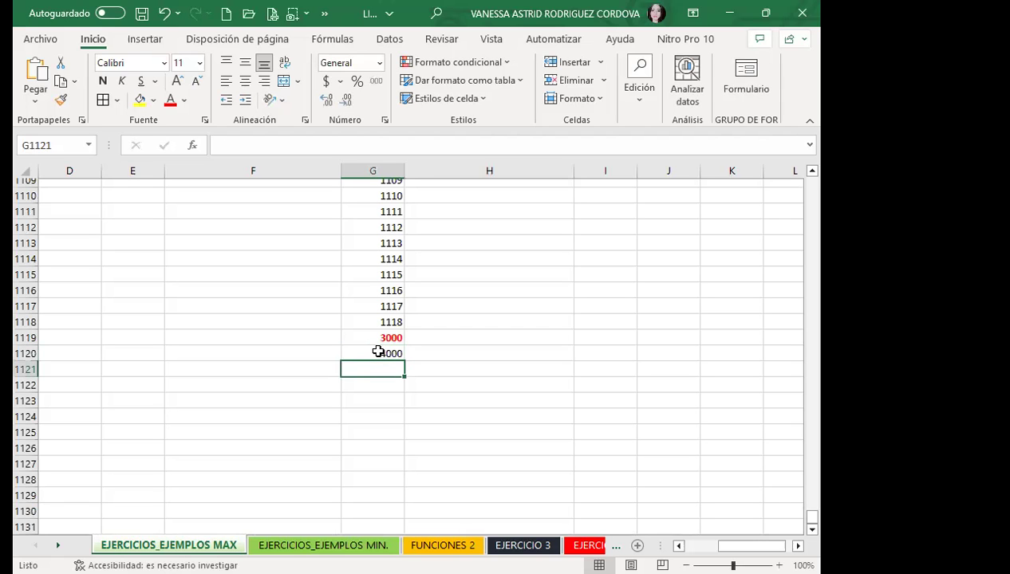
Step: Color the 4000 red and confirm H2's maximum now reads 4000
{"action": "left_click", "coordinate": [378, 351]}
{"action": "left_click", "coordinate": [170, 100]}
{"action": "left_click", "coordinate": [539, 275]}
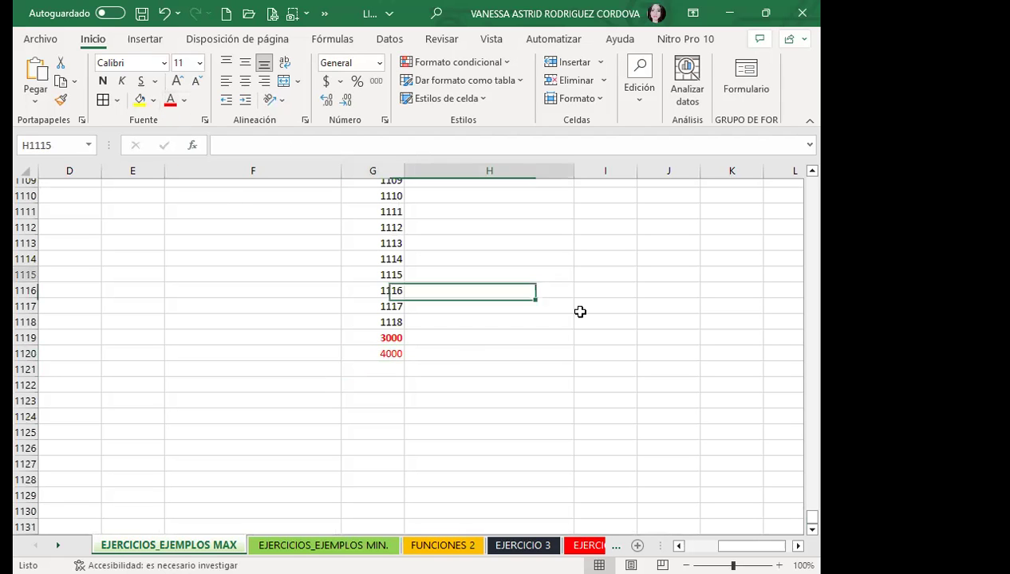
{"action": "key", "text": "shift+Down"}
{"action": "left_click_drag", "start_coordinate": [815, 518], "coordinate": [819, 149]}
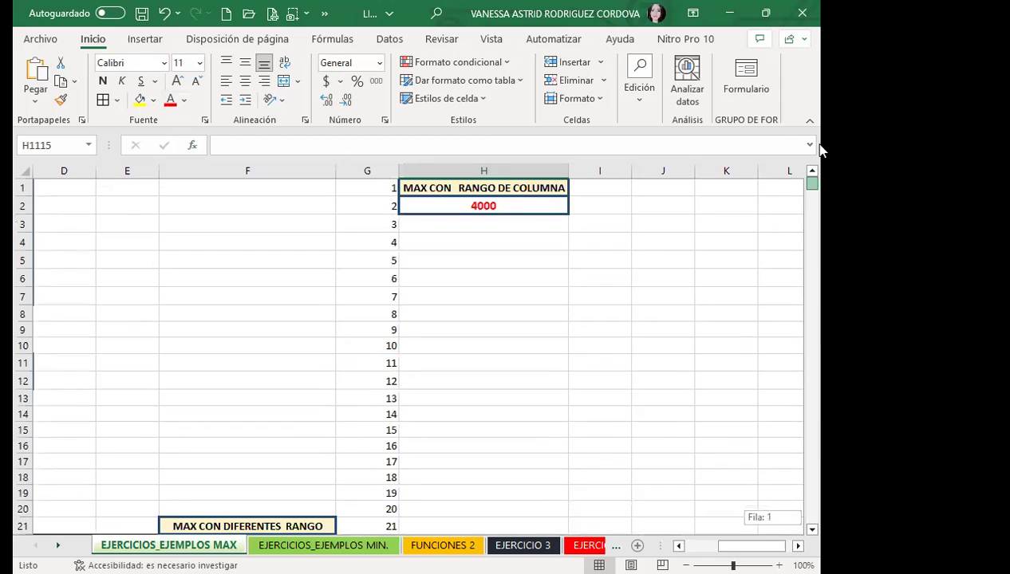
{"action": "left_click", "coordinate": [540, 209]}
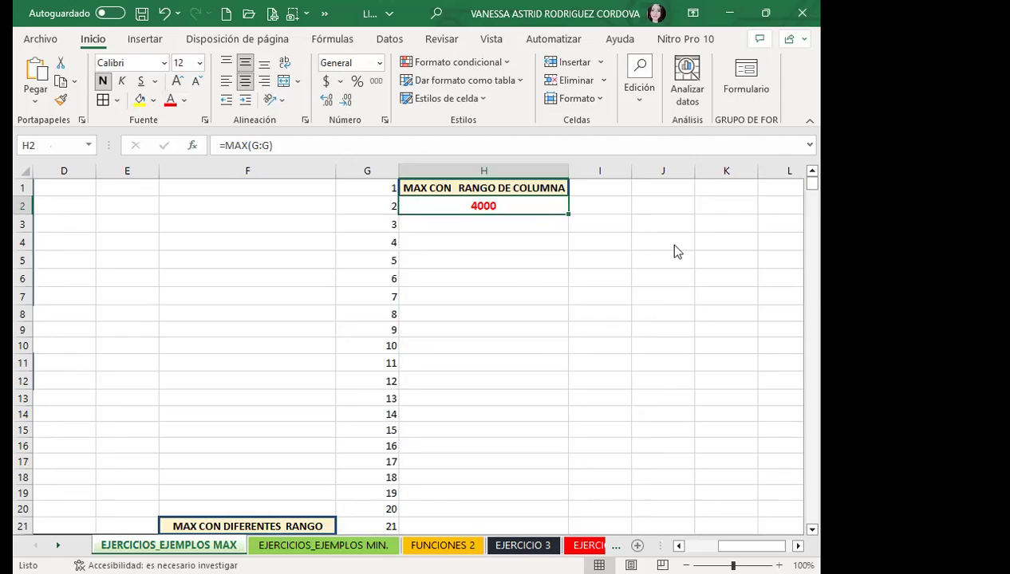
{"action": "key", "text": "ctrl+Page_Down"}
Step: Enter =MIN(G:G) in H2 under MIN CON RANGO DE COLUMNA, returning 0
{"action": "scroll", "coordinate": [638, 489], "scroll_direction": "right", "scroll_amount": 1}
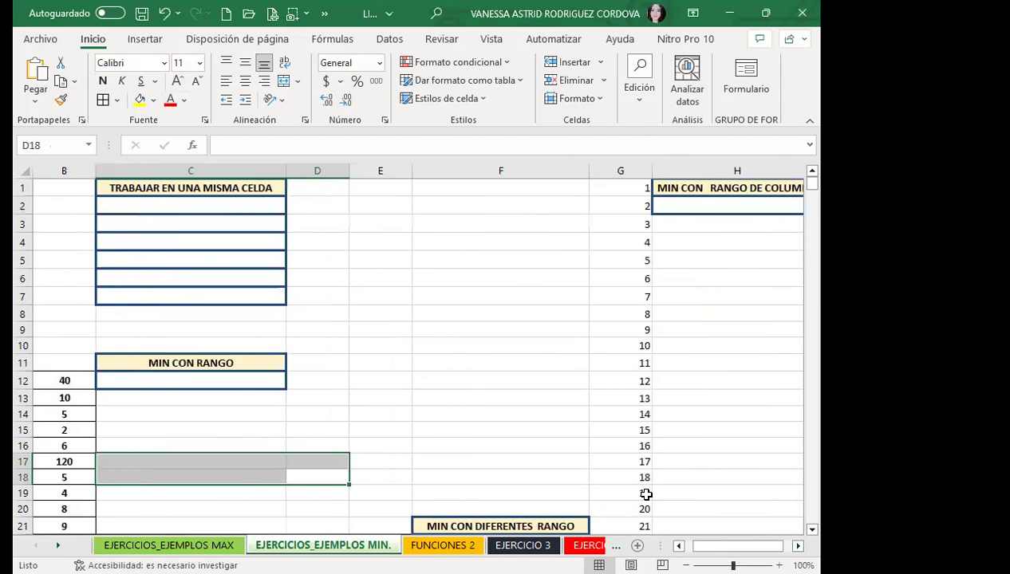
{"action": "scroll", "coordinate": [184, 359], "scroll_direction": "down", "scroll_amount": 3}
{"action": "scroll", "coordinate": [240, 403], "scroll_direction": "down", "scroll_amount": 2}
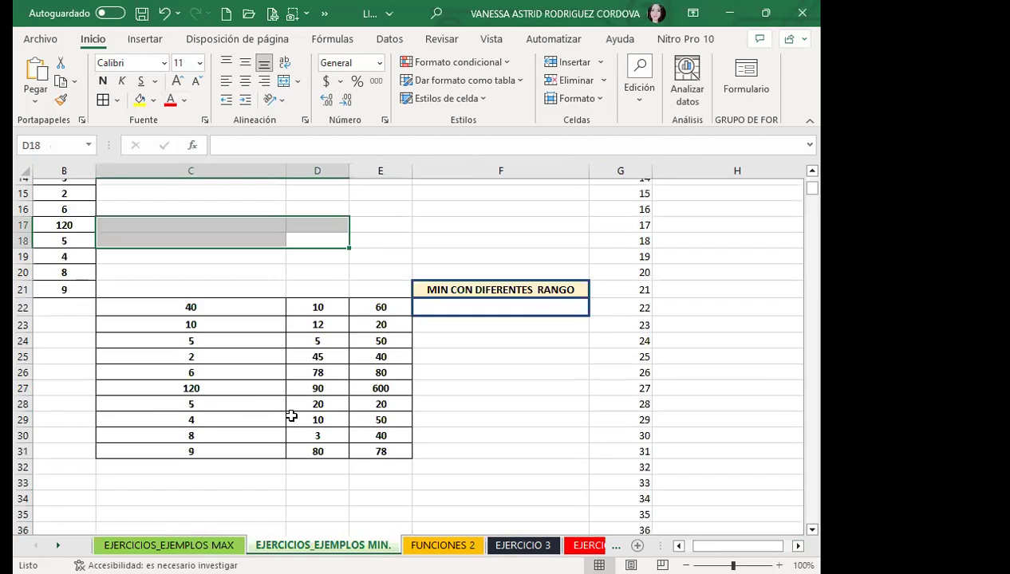
{"action": "scroll", "coordinate": [295, 402], "scroll_direction": "up", "scroll_amount": 5}
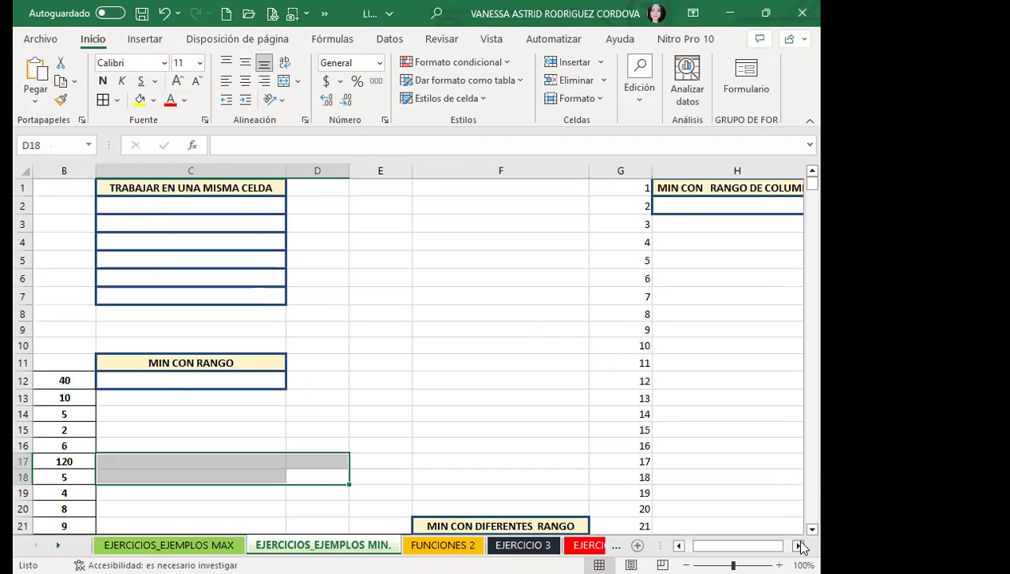
{"action": "scroll", "coordinate": [793, 539], "scroll_direction": "right", "scroll_amount": 2}
{"action": "left_click", "coordinate": [483, 206]}
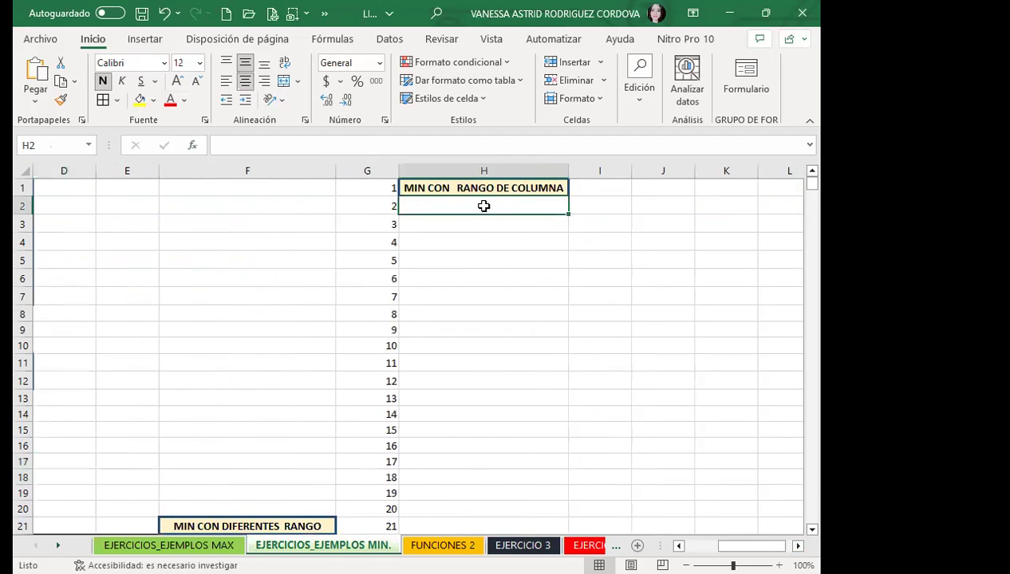
{"action": "type", "text": "0MIN"}
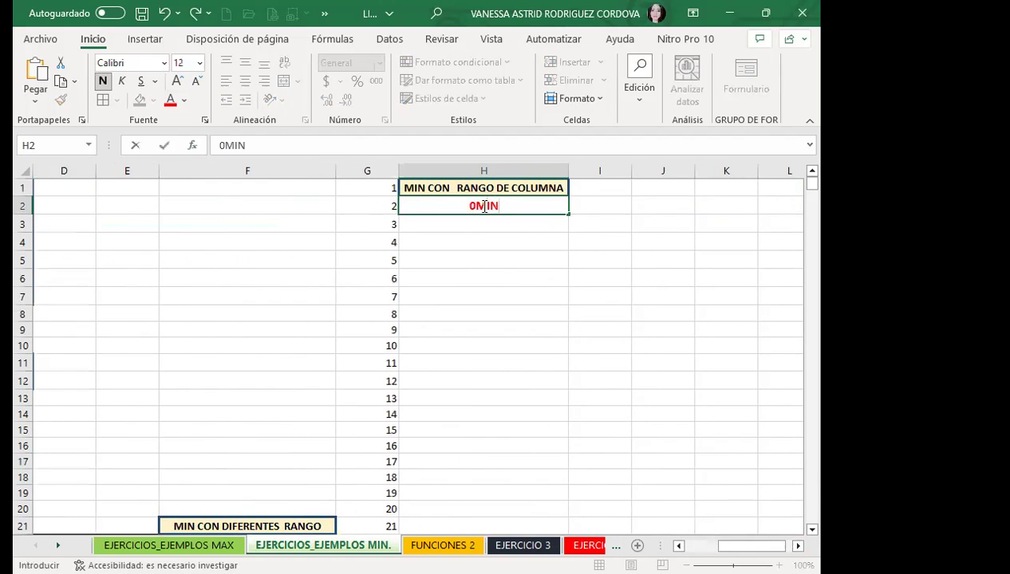
{"action": "key", "text": "BackSpace"}
{"action": "key", "text": "BackSpace"}
{"action": "key", "text": "BackSpace"}
{"action": "key", "text": "BackSpace"}
{"action": "type", "text": "="}
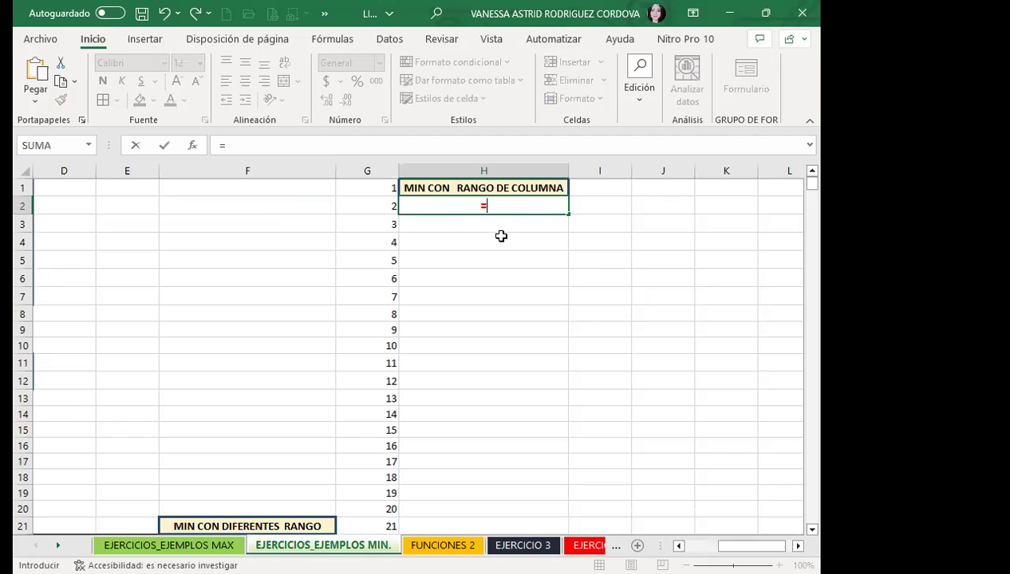
{"action": "type", "text": "MIN"}
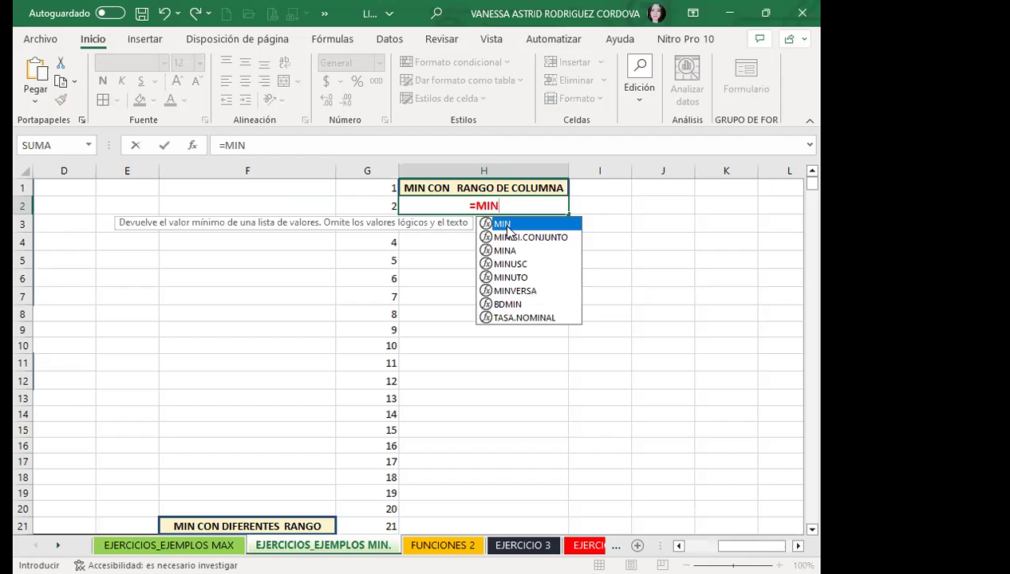
{"action": "type", "text": "("}
{"action": "left_click", "coordinate": [365, 170]}
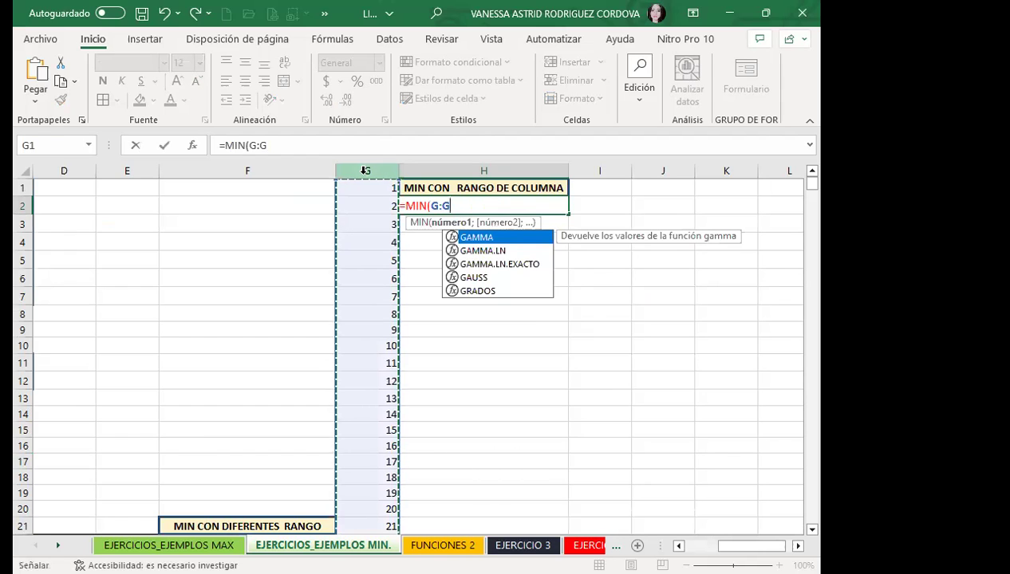
{"action": "key", "text": "Return"}
{"action": "left_click", "coordinate": [462, 211]}
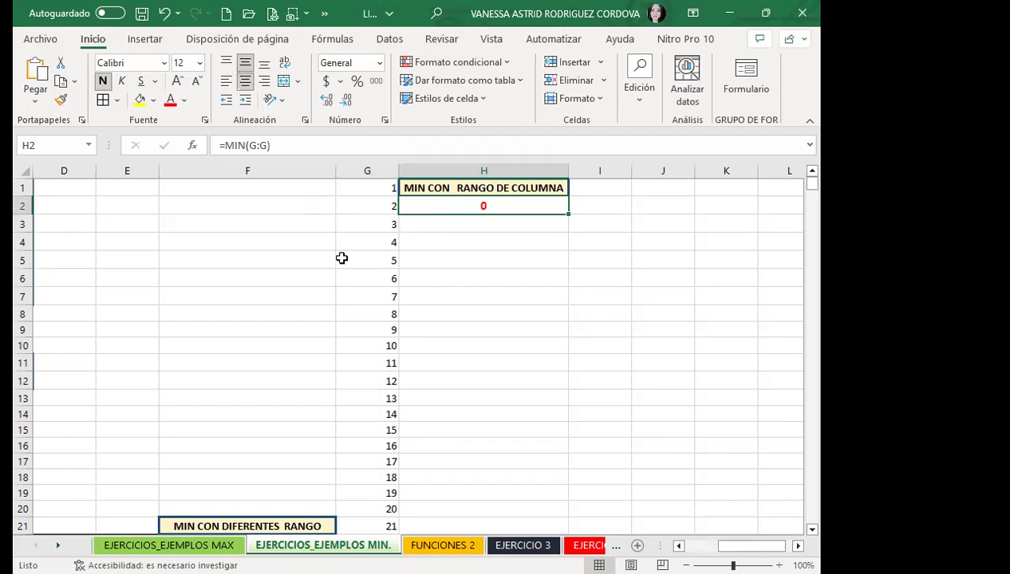
{"action": "left_click", "coordinate": [355, 183]}
{"action": "left_click", "coordinate": [444, 205]}
Step: Highlight the zero in G45 with yellow fill and reselect H2
{"action": "scroll", "coordinate": [355, 357], "scroll_direction": "down", "scroll_amount": 7}
{"action": "scroll", "coordinate": [355, 361], "scroll_direction": "down", "scroll_amount": 2}
{"action": "scroll", "coordinate": [356, 360], "scroll_direction": "down", "scroll_amount": 1}
{"action": "scroll", "coordinate": [356, 364], "scroll_direction": "down", "scroll_amount": 1}
{"action": "scroll", "coordinate": [356, 364], "scroll_direction": "down", "scroll_amount": 1}
{"action": "left_click", "coordinate": [355, 343]}
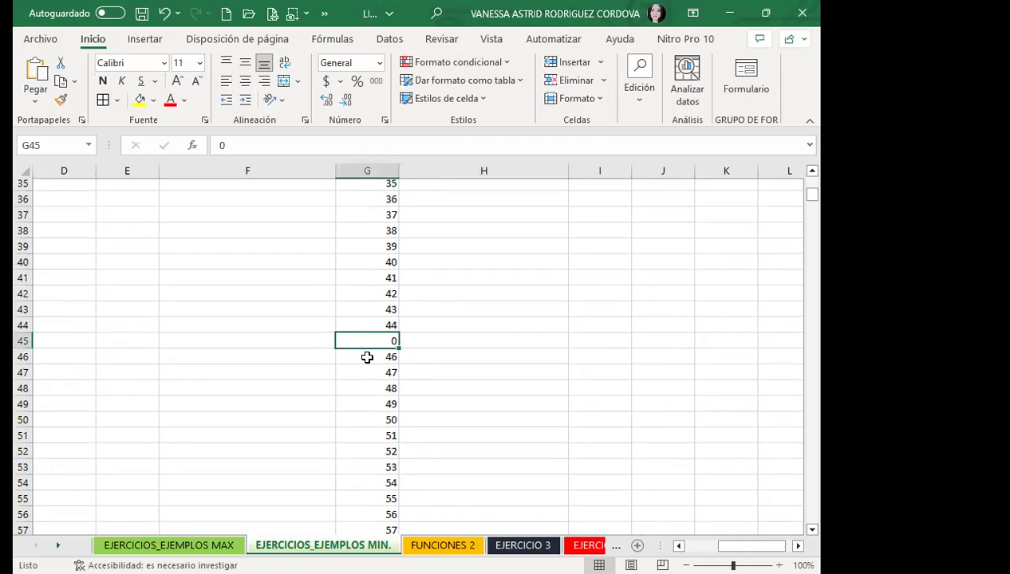
{"action": "left_click", "coordinate": [140, 99]}
{"action": "scroll", "coordinate": [329, 308], "scroll_direction": "up", "scroll_amount": 7}
{"action": "scroll", "coordinate": [329, 309], "scroll_direction": "up", "scroll_amount": 5}
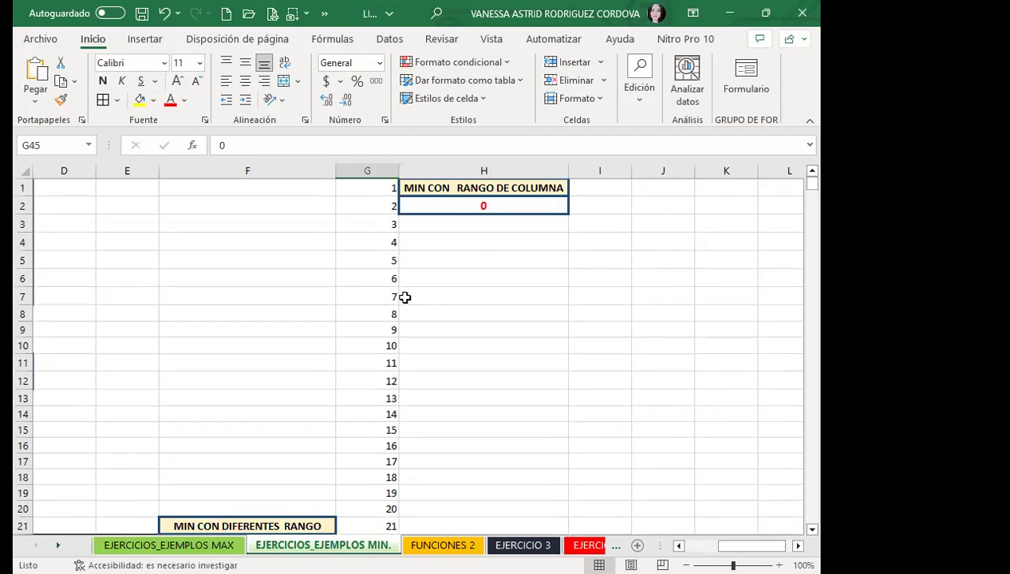
{"action": "left_click", "coordinate": [454, 204]}
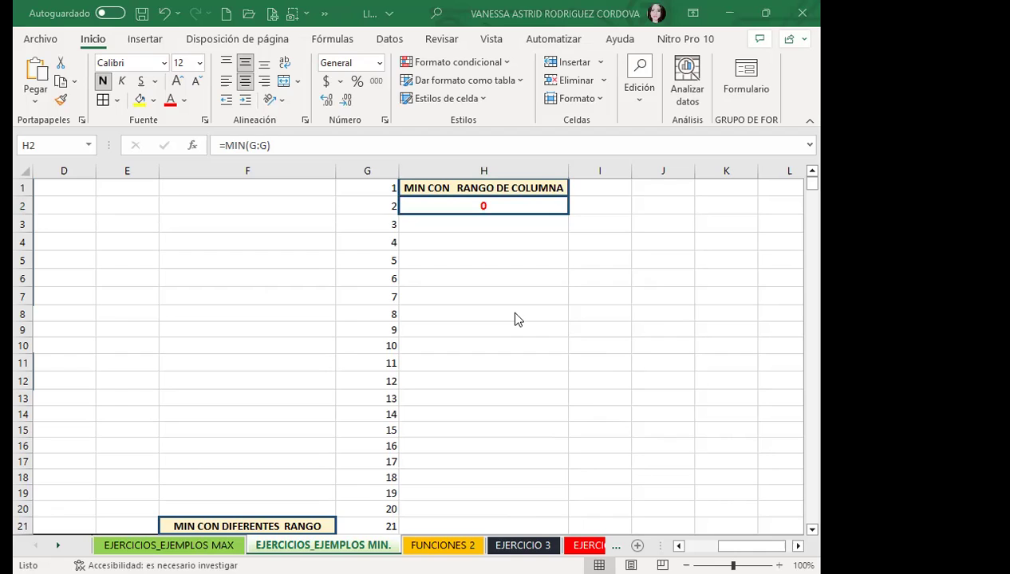
{"action": "left_click", "coordinate": [493, 201]}
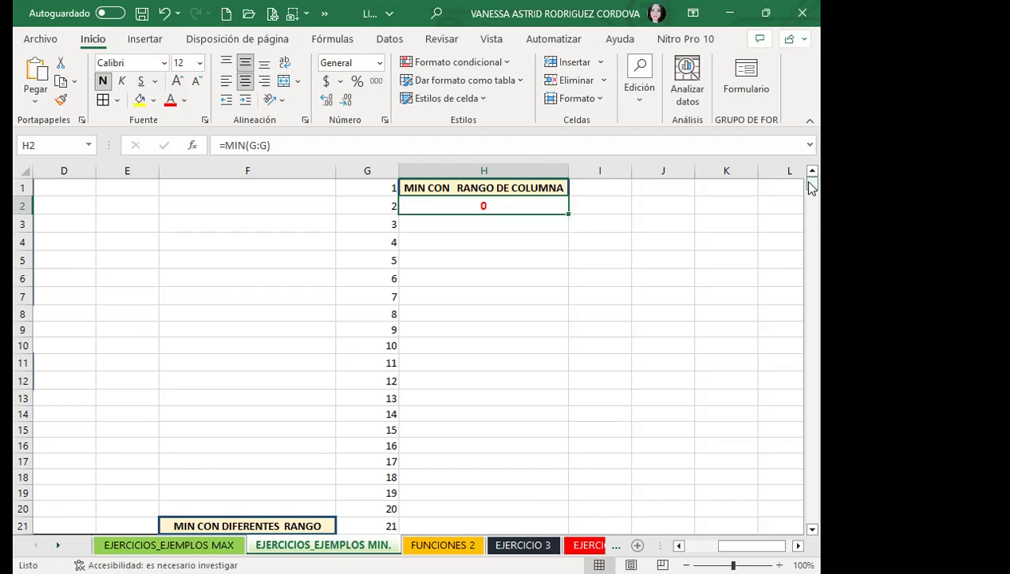
Step: Enter 10000000 in G1048576, the last row of column G on the MIN sheet
{"action": "key", "text": "ctrl+Down"}
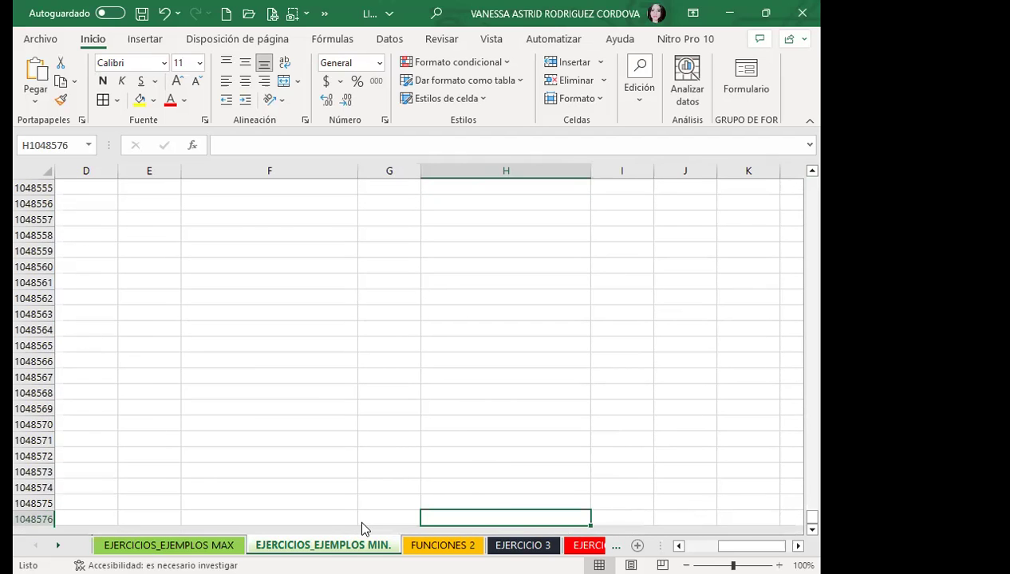
{"action": "left_click", "coordinate": [380, 514]}
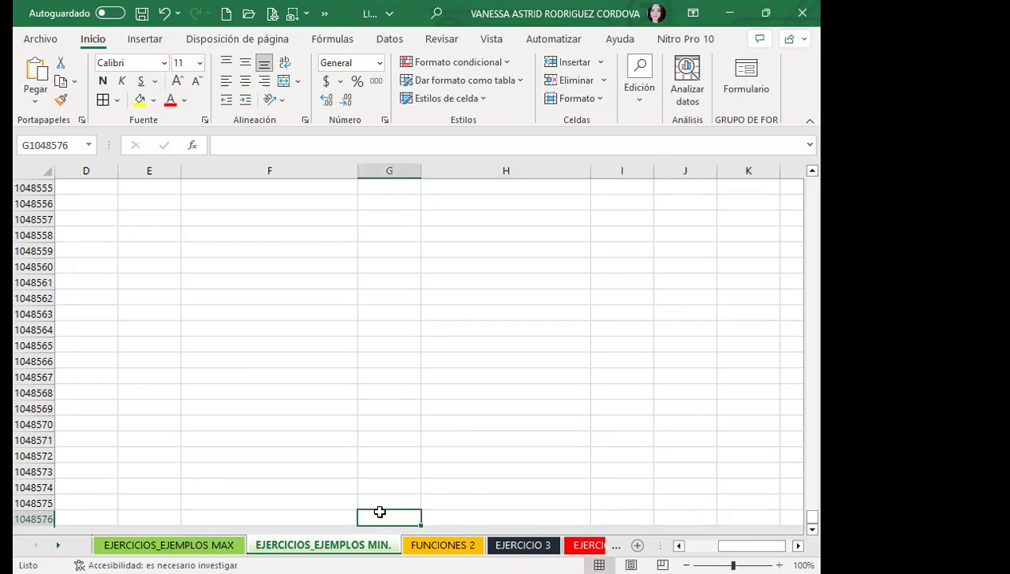
{"action": "type", "text": "2"}
{"action": "key", "text": "BackSpace"}
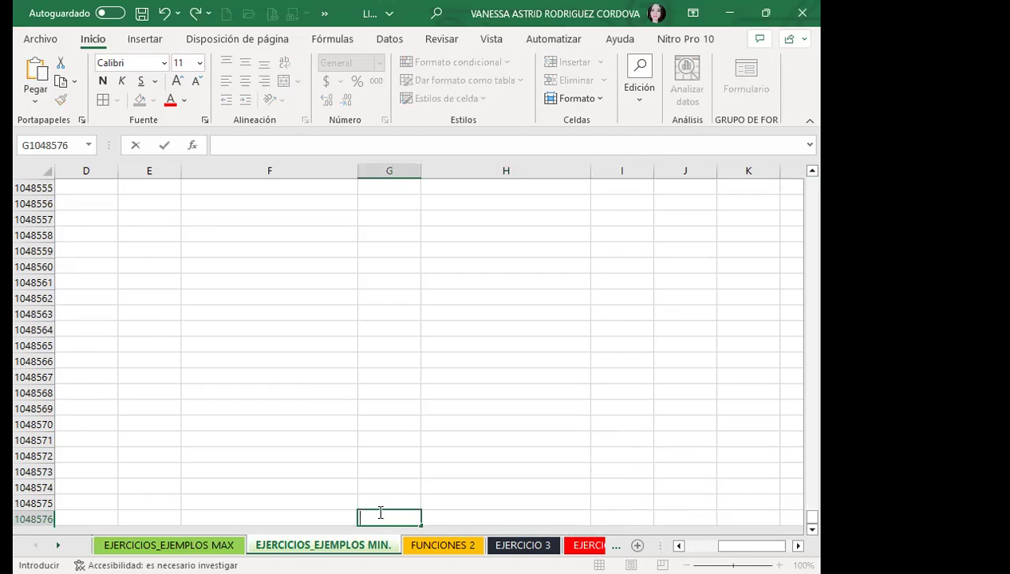
{"action": "type", "text": "10000"}
{"action": "type", "text": "000"}
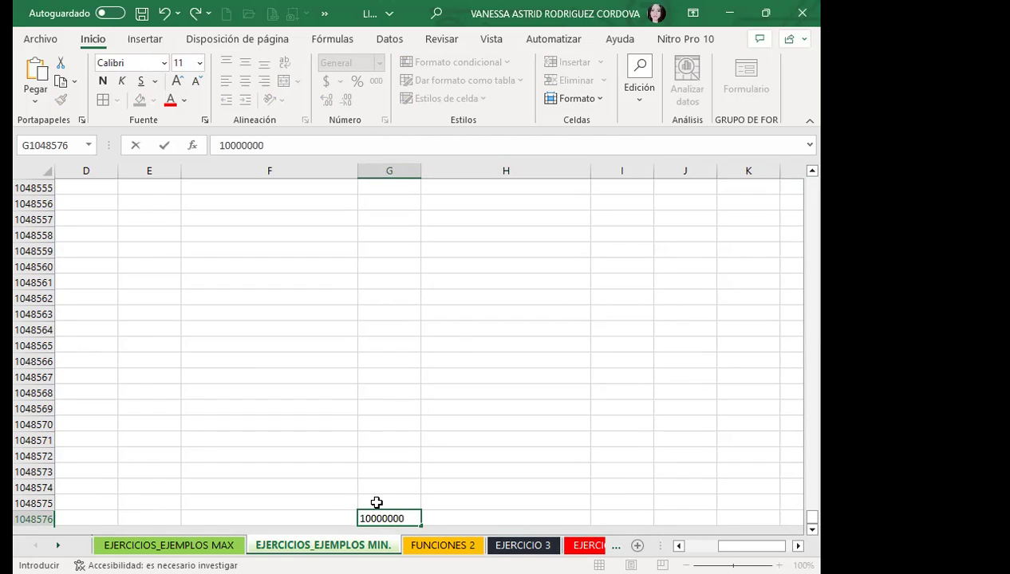
{"action": "left_click", "coordinate": [460, 335]}
{"action": "left_click_drag", "start_coordinate": [812, 517], "coordinate": [811, 182]}
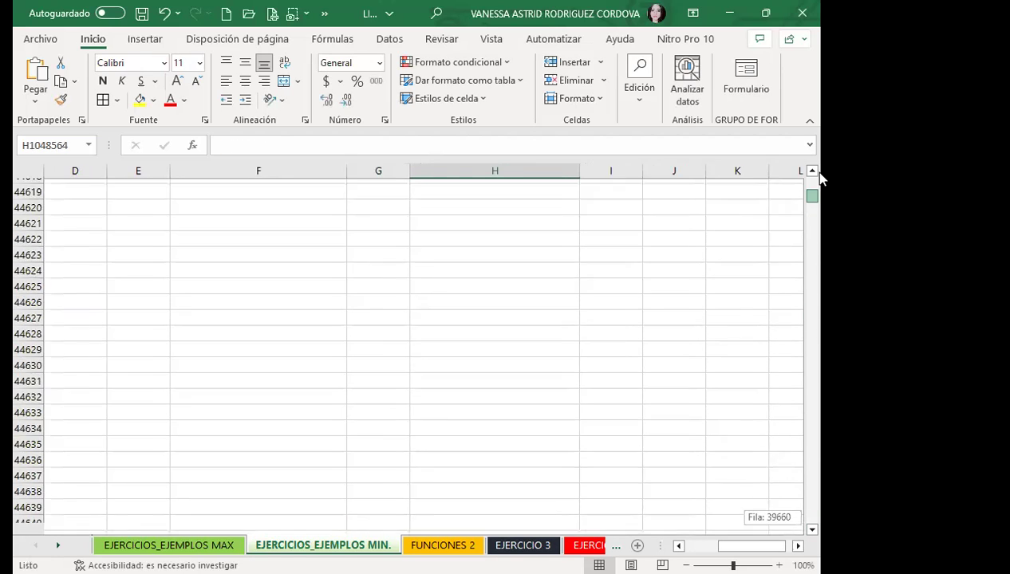
{"action": "left_click", "coordinate": [550, 236]}
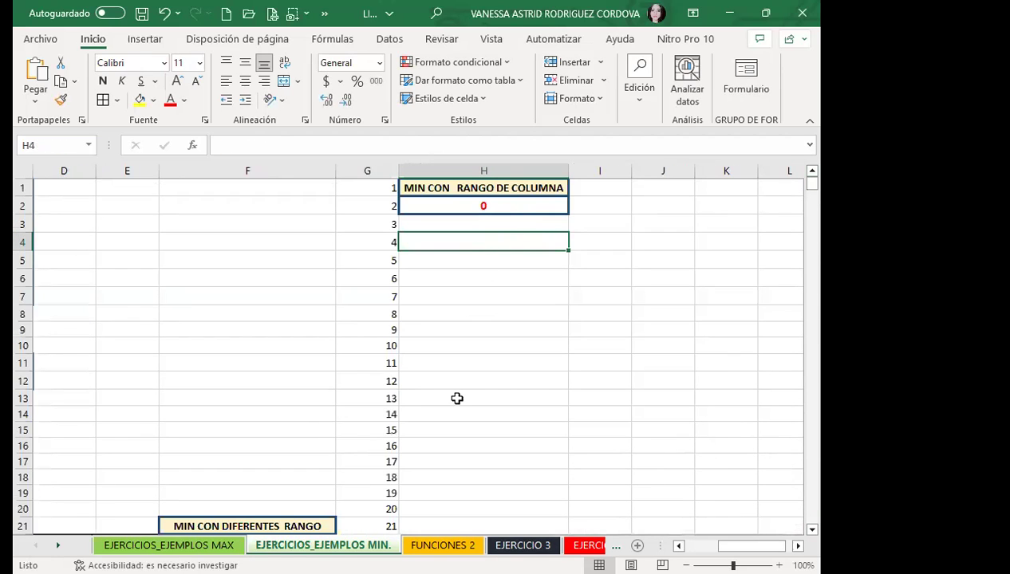
Step: On the MAX sheet, enter 100000 in G1048576 and check that H2 shows 100000
{"action": "key", "text": "ctrl+Page_Up"}
{"action": "left_click_drag", "start_coordinate": [811, 183], "coordinate": [795, 334]}
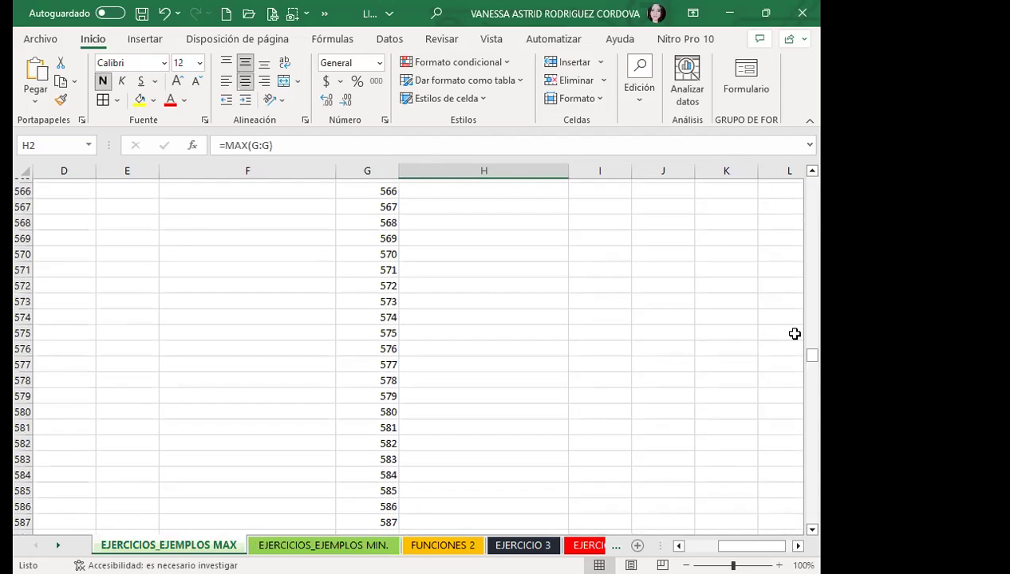
{"action": "key", "text": "ctrl+Down"}
{"action": "left_click", "coordinate": [384, 514]}
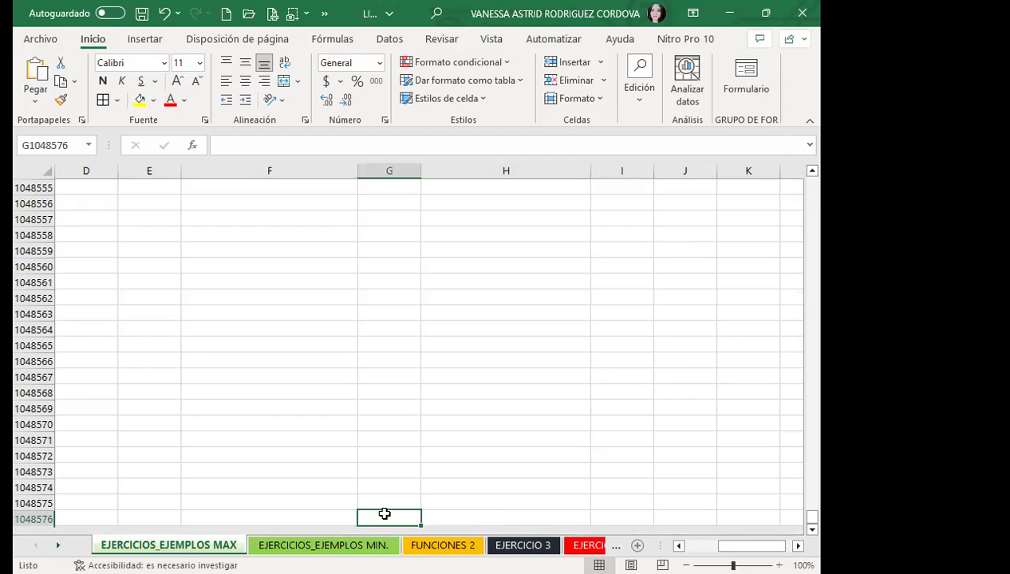
{"action": "type", "text": "100000"}
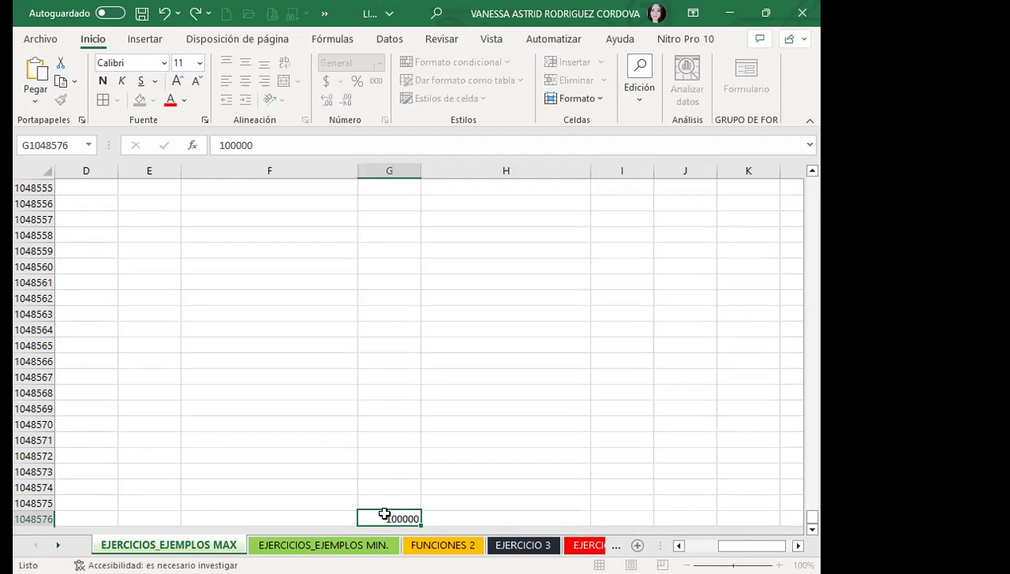
{"action": "key", "text": "Return"}
{"action": "left_click_drag", "start_coordinate": [811, 519], "coordinate": [821, 146]}
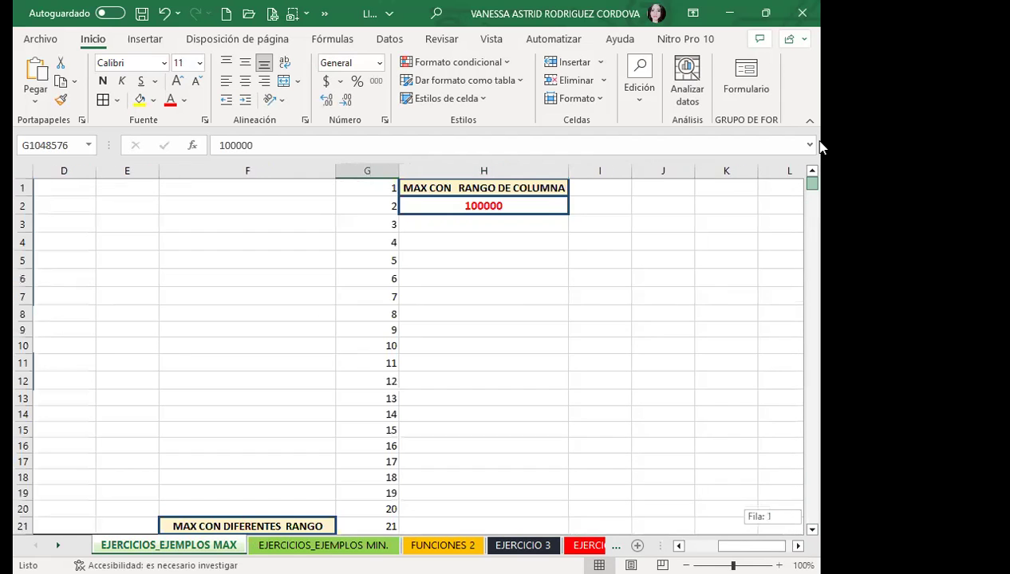
{"action": "left_click", "coordinate": [546, 208]}
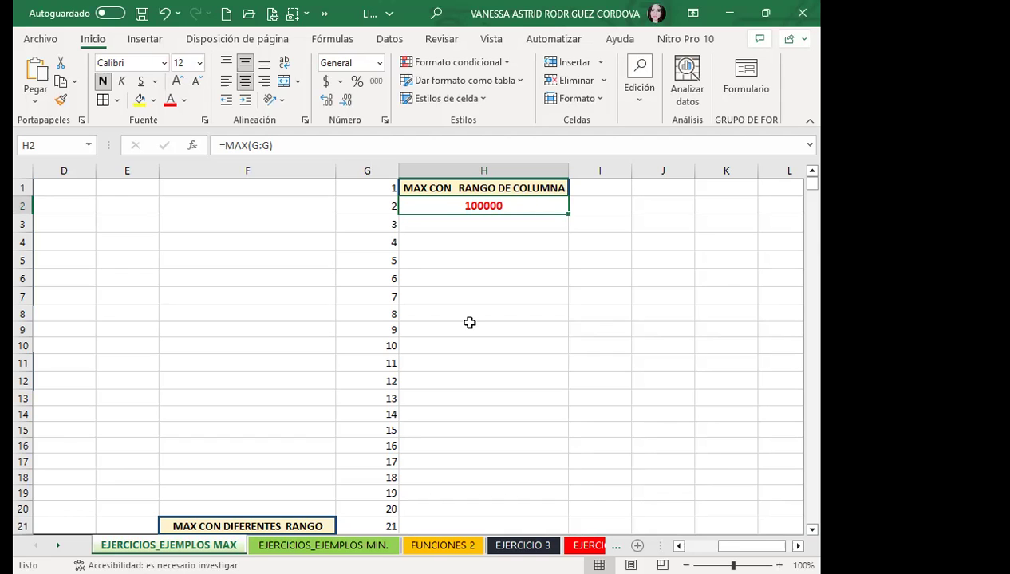
{"action": "key", "text": "ctrl+Page_Down"}
{"action": "key", "text": "ctrl+Page_Down"}
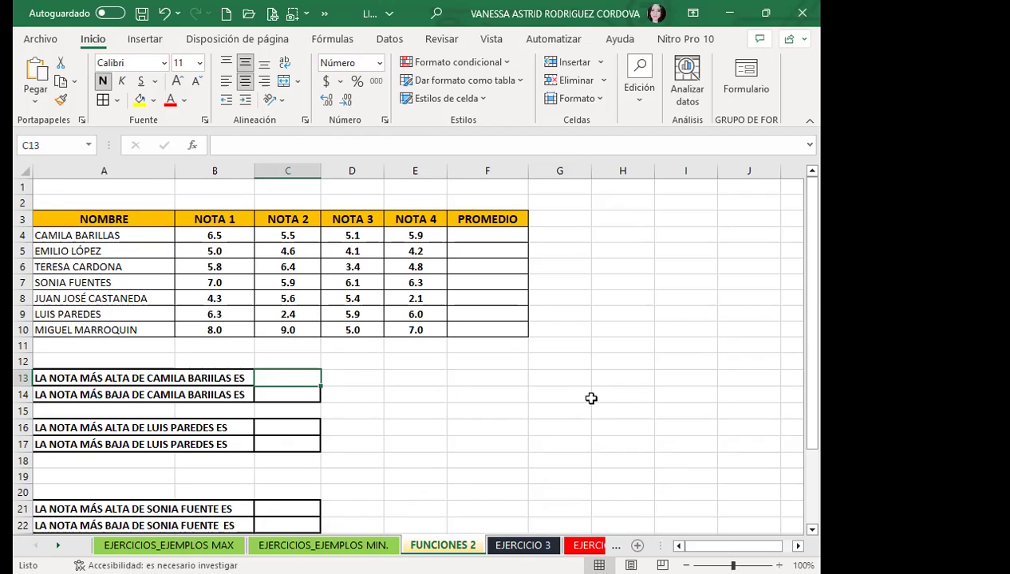
Step: Start the formula =PROMEDIO( in F4 for the first student's average
{"action": "left_click", "coordinate": [489, 236]}
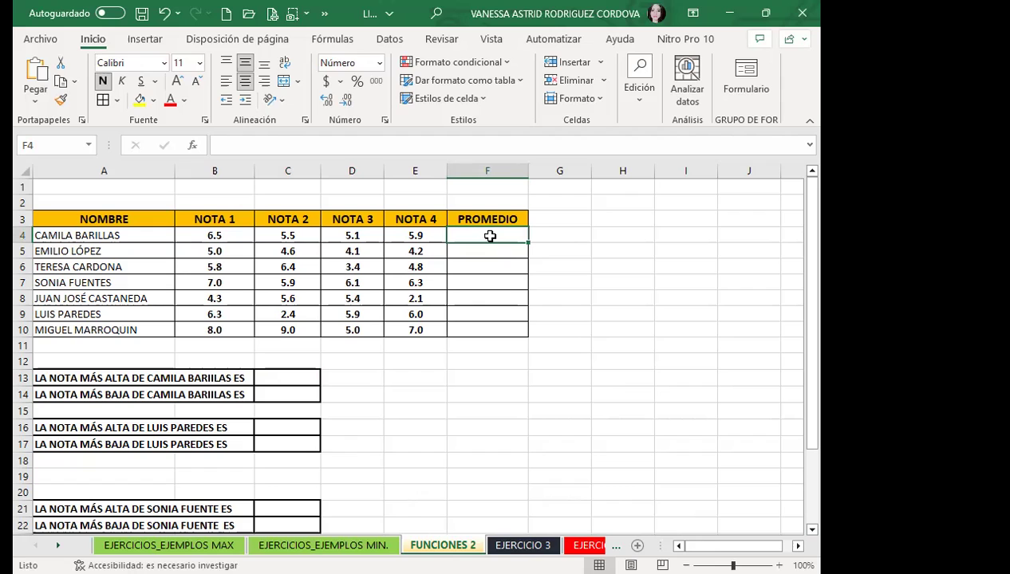
{"action": "type", "text": "="}
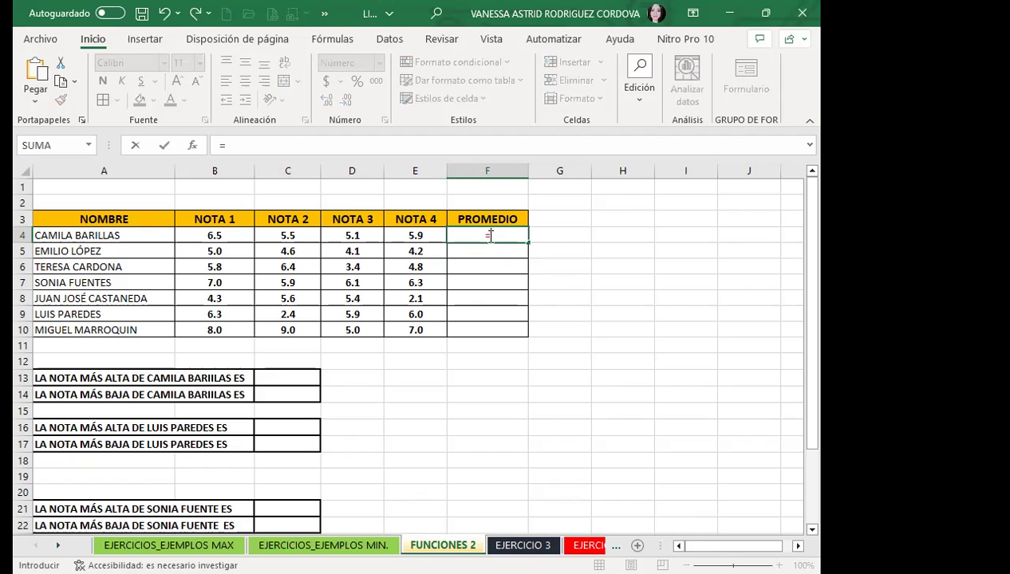
{"action": "type", "text": "PRO"}
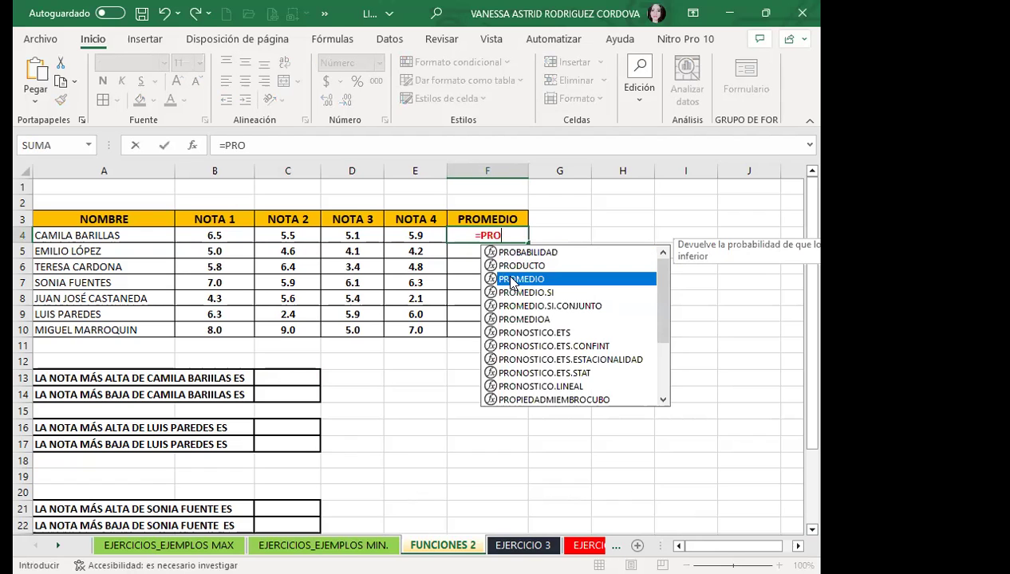
{"action": "double_click", "coordinate": [511, 280]}
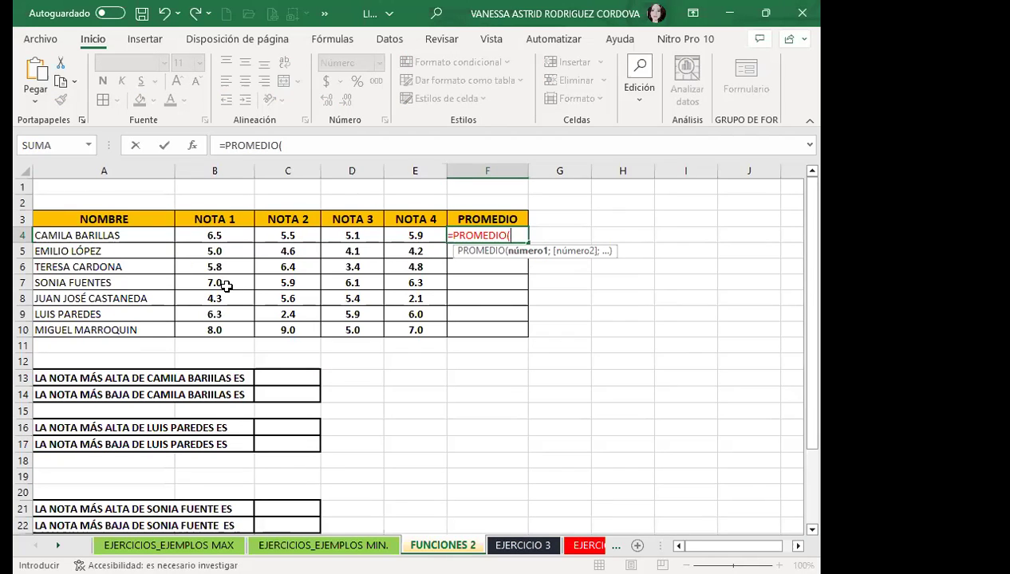
Step: Complete F4 as =PROMEDIO(B4:E4), giving the first student's average of 5.8
{"action": "left_click", "coordinate": [213, 239]}
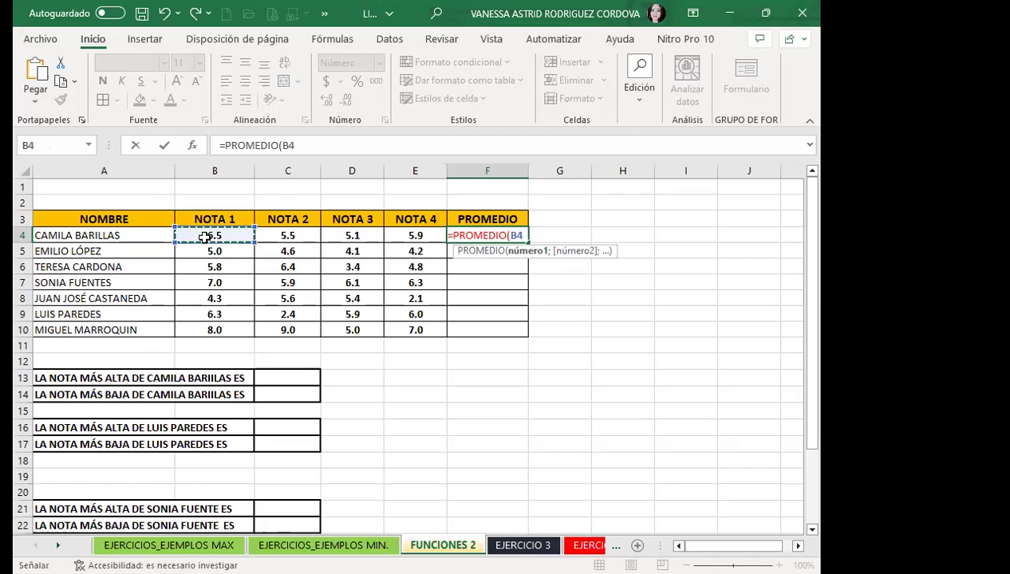
{"action": "left_click", "coordinate": [406, 237], "text": "shift"}
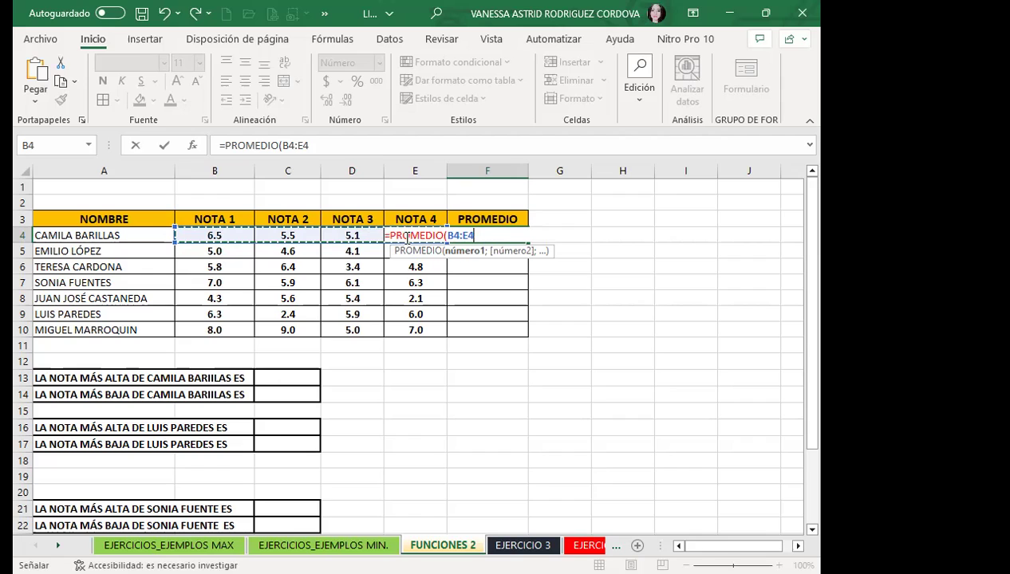
{"action": "key", "text": "Return"}
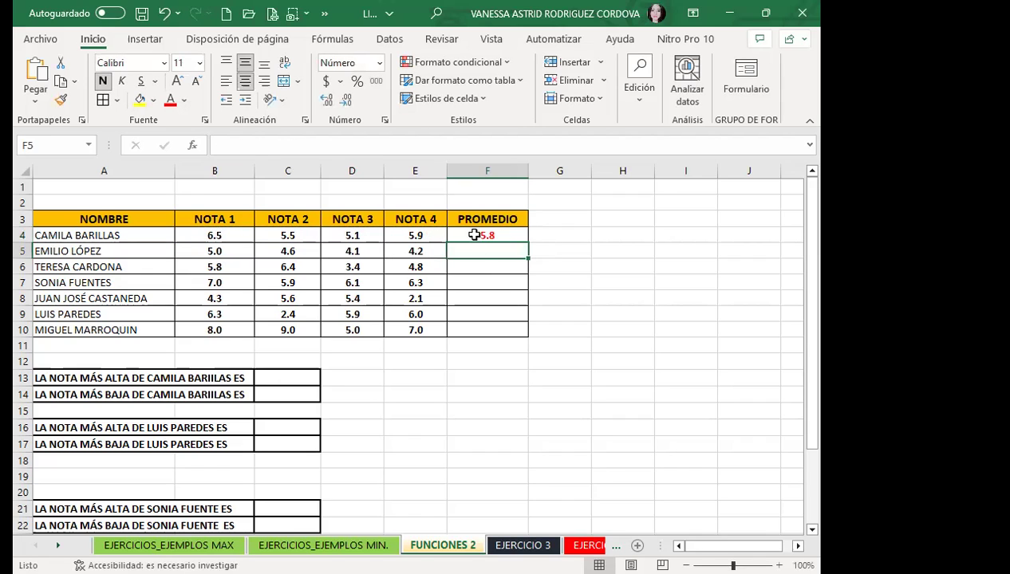
{"action": "left_click", "coordinate": [474, 234]}
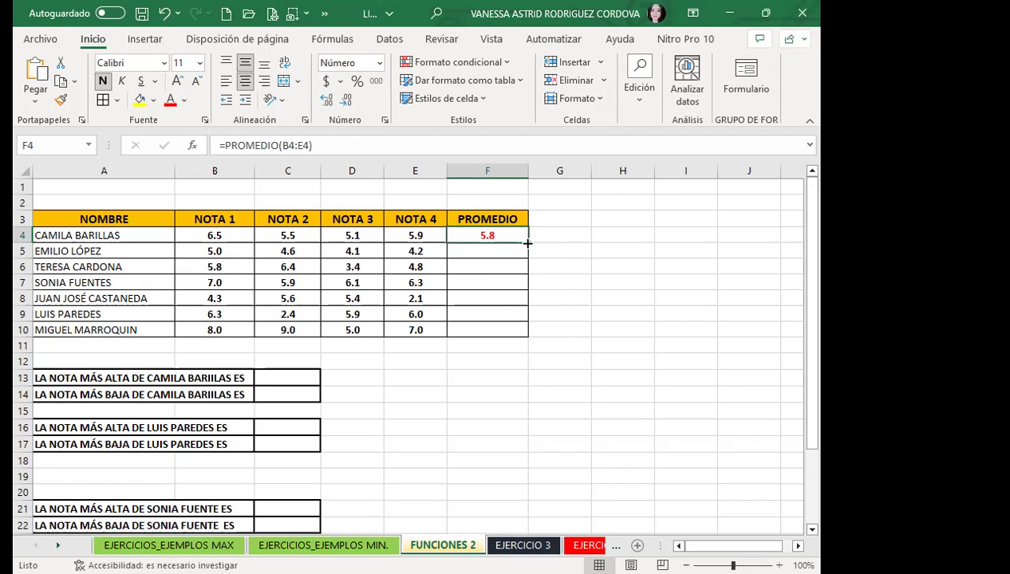
Step: Copy F4's average formula down to F10 and spot-check F5, F6 and F10
{"action": "left_click_drag", "start_coordinate": [527, 243], "coordinate": [526, 335]}
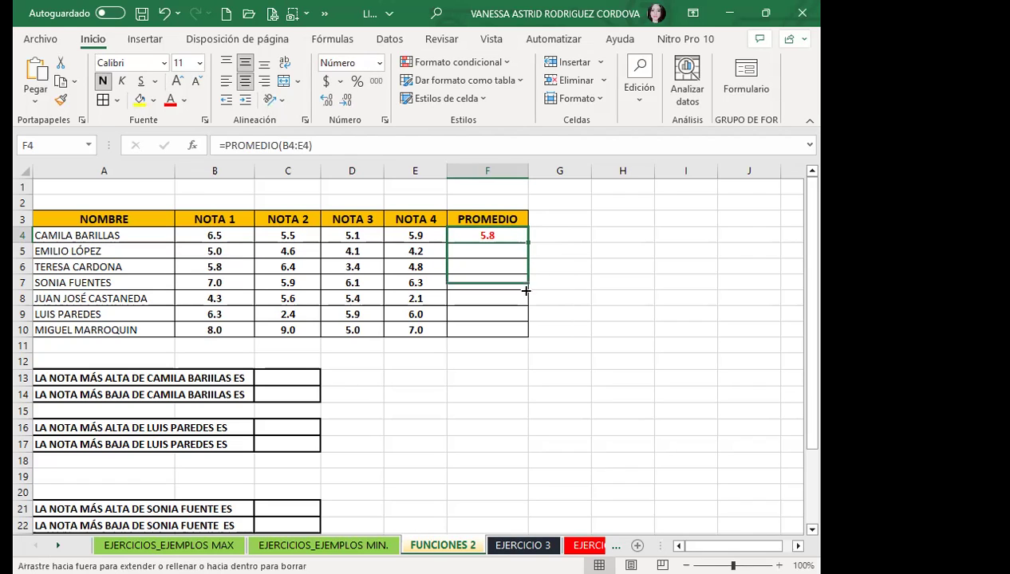
{"action": "left_click", "coordinate": [504, 234]}
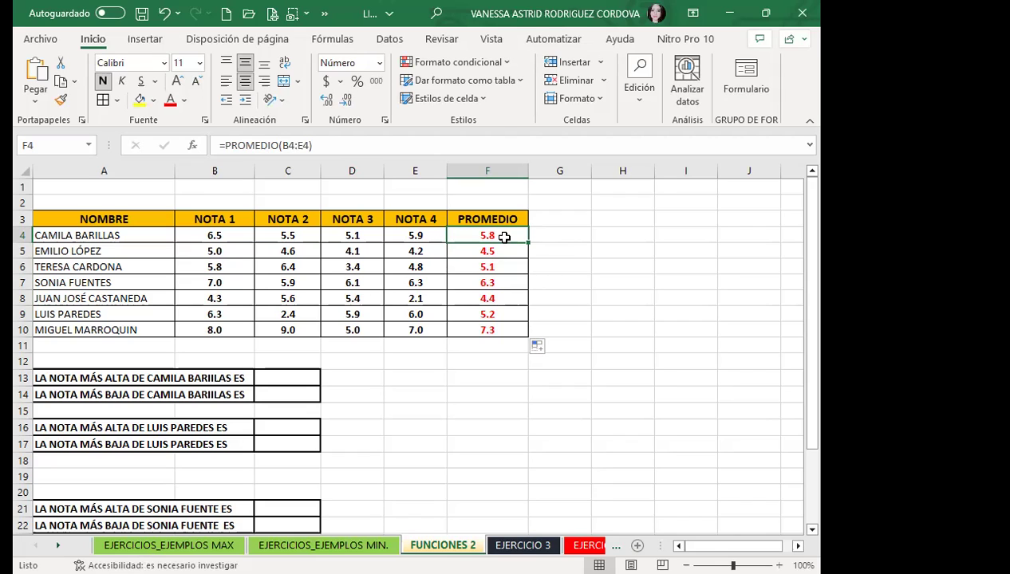
{"action": "left_click", "coordinate": [499, 252]}
{"action": "left_click", "coordinate": [491, 269]}
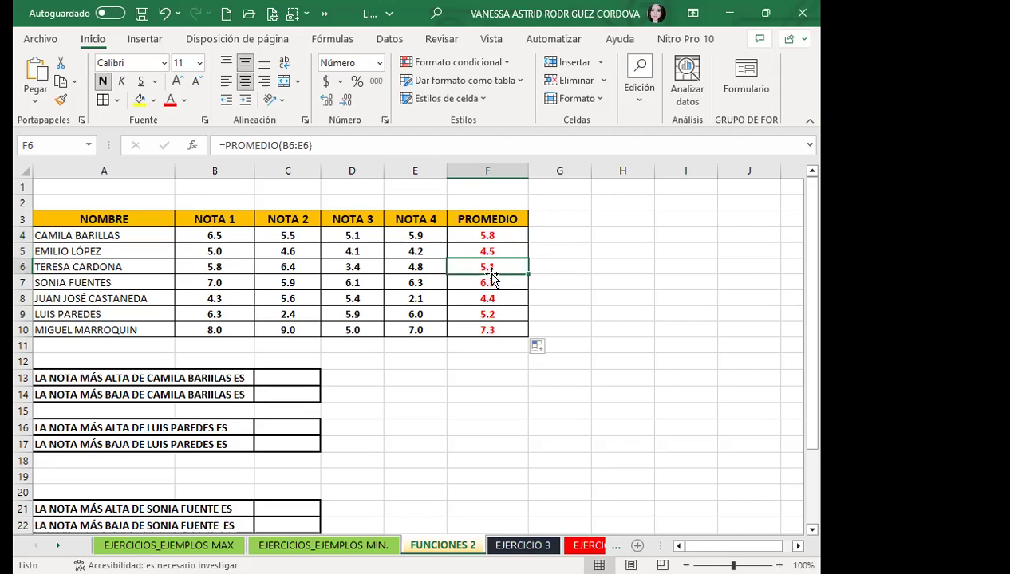
{"action": "left_click", "coordinate": [456, 329]}
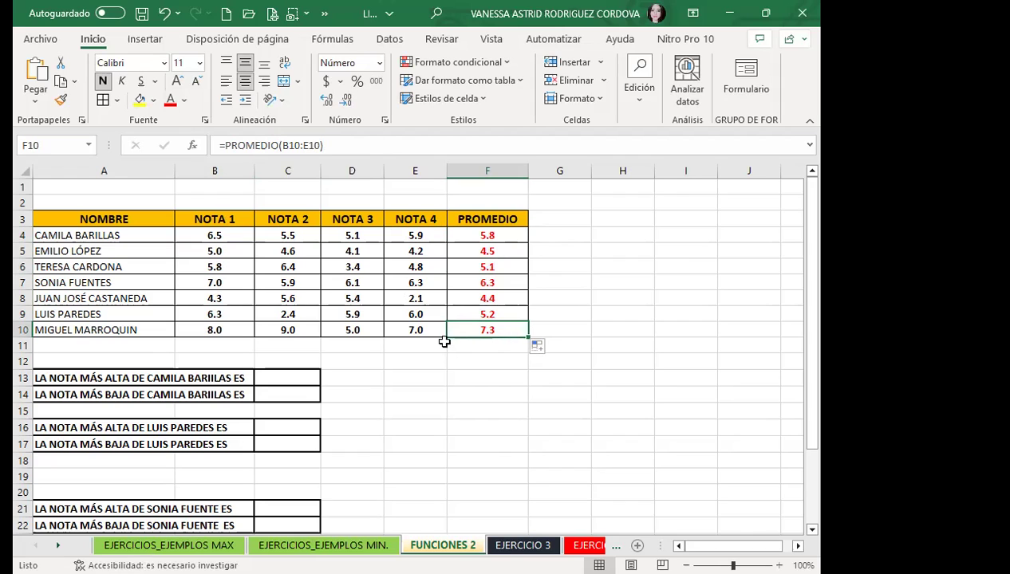
{"action": "left_click", "coordinate": [263, 373]}
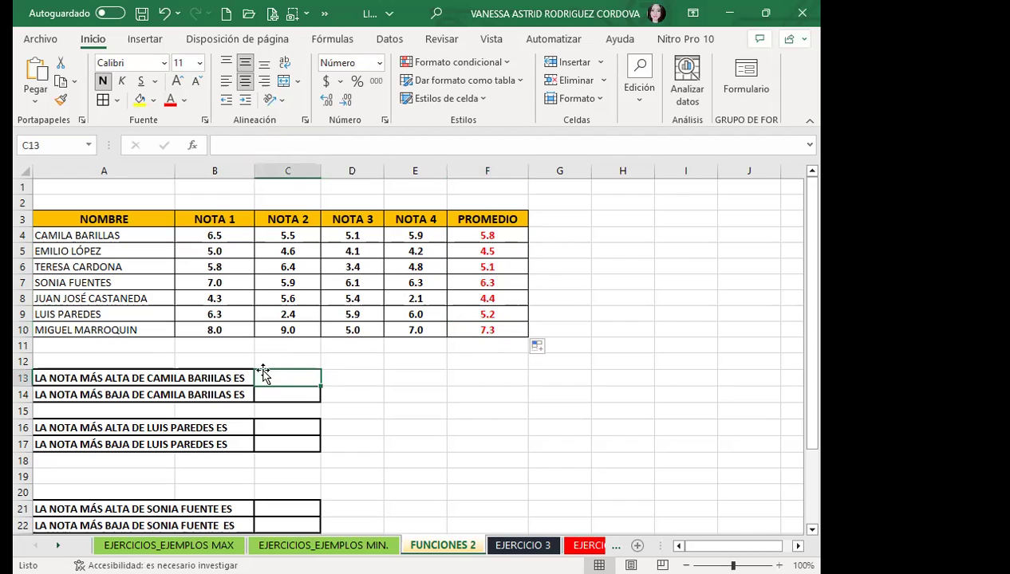
{"action": "left_click", "coordinate": [459, 210]}
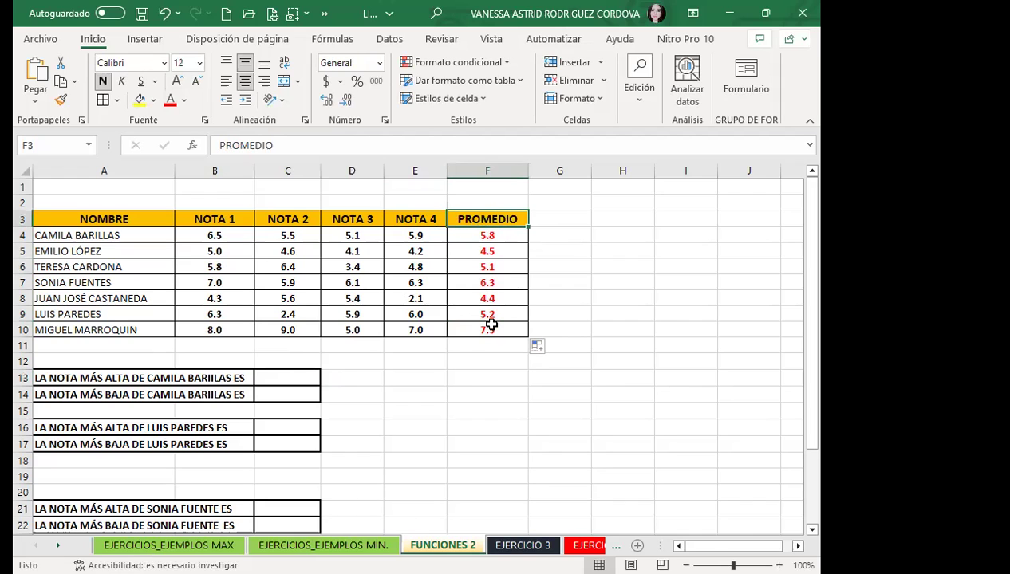
Step: Enter =MAX(B9:E9) in C16, giving the row 9 student's highest grade of 6.3
{"action": "left_click", "coordinate": [289, 377]}
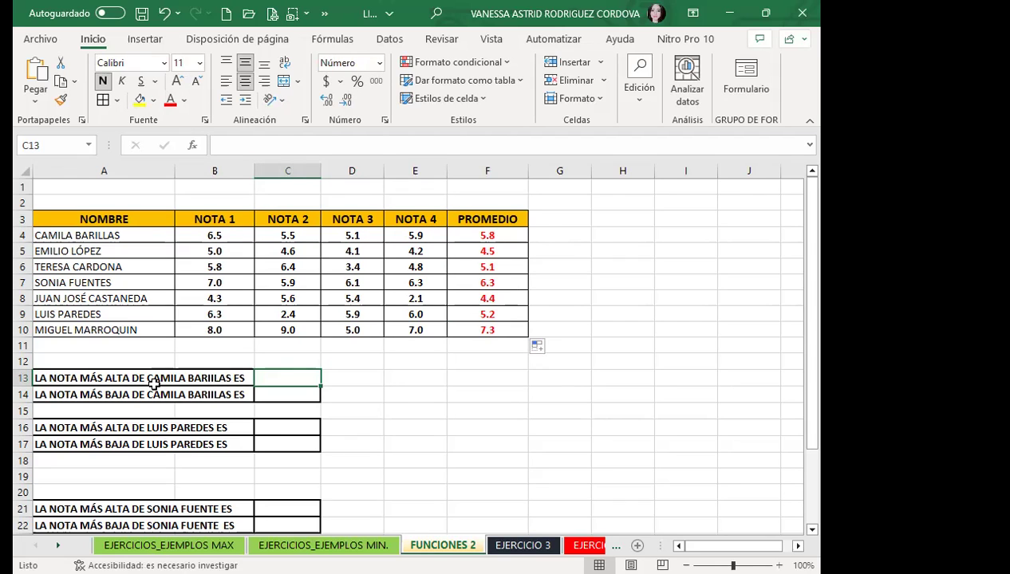
{"action": "left_click", "coordinate": [309, 429]}
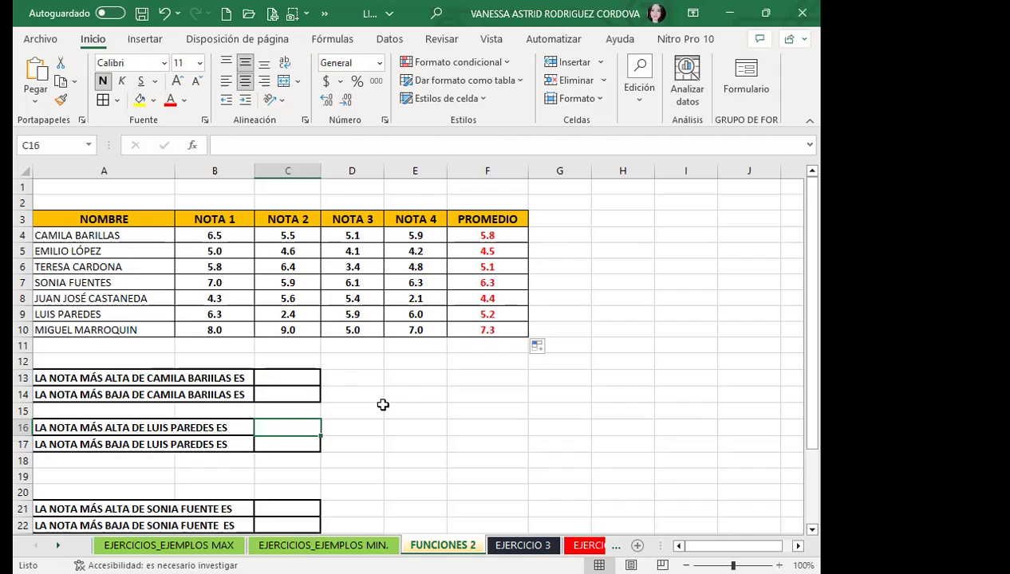
{"action": "scroll", "coordinate": [383, 405], "scroll_direction": "down", "scroll_amount": 1}
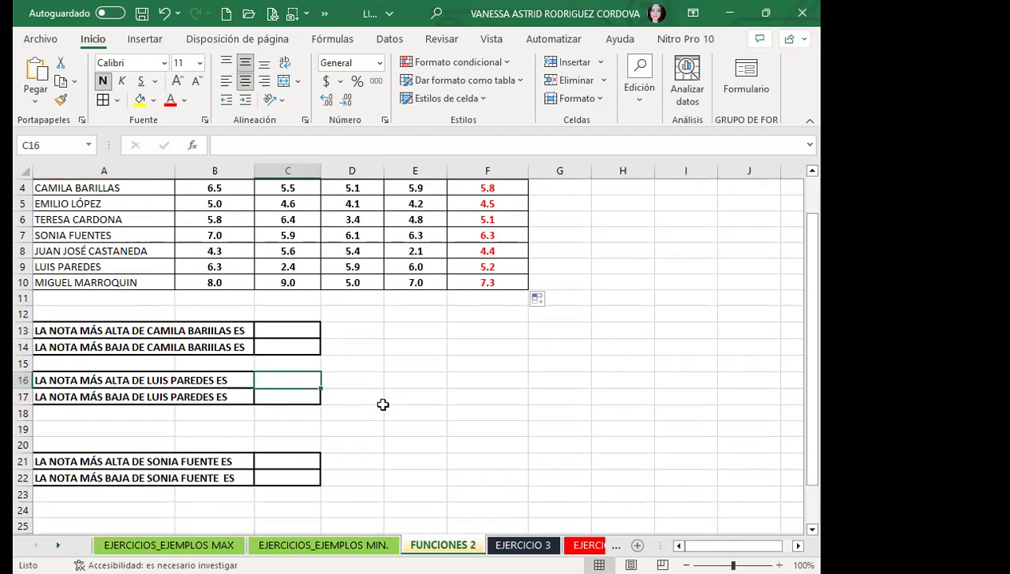
{"action": "type", "text": "?"}
{"action": "key", "text": "BackSpace"}
{"action": "type", "text": "="}
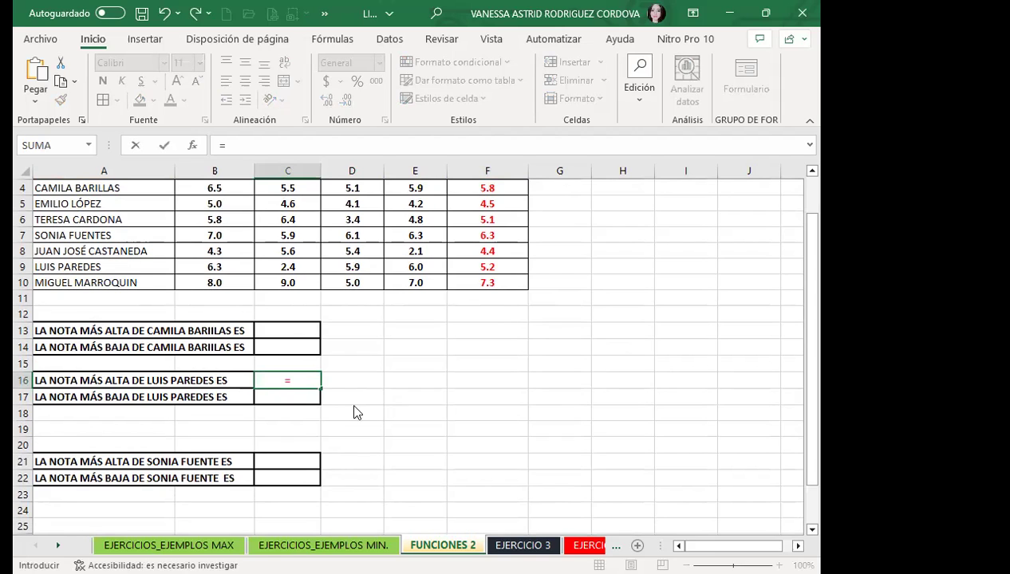
{"action": "type", "text": "MAX"}
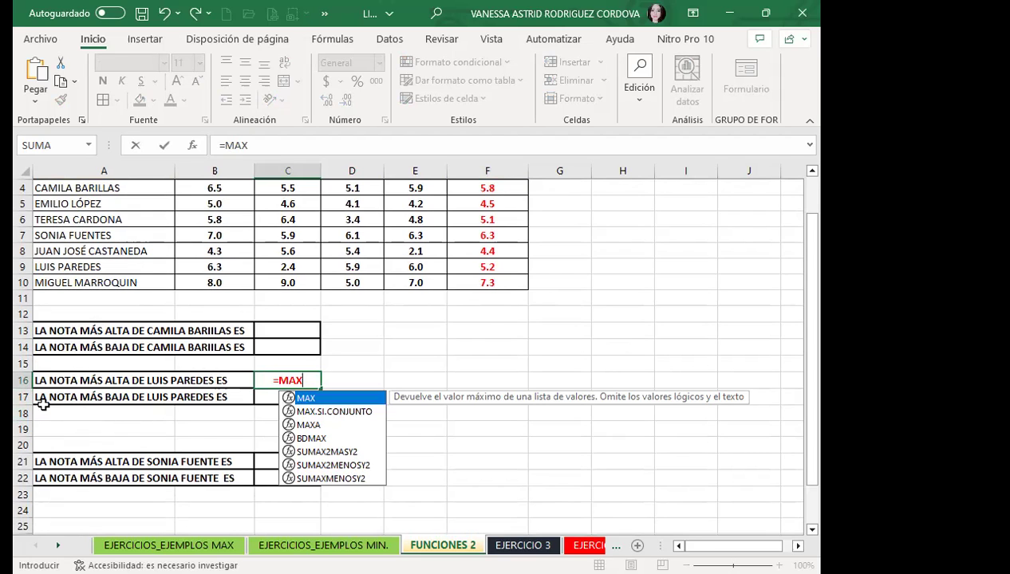
{"action": "double_click", "coordinate": [313, 401]}
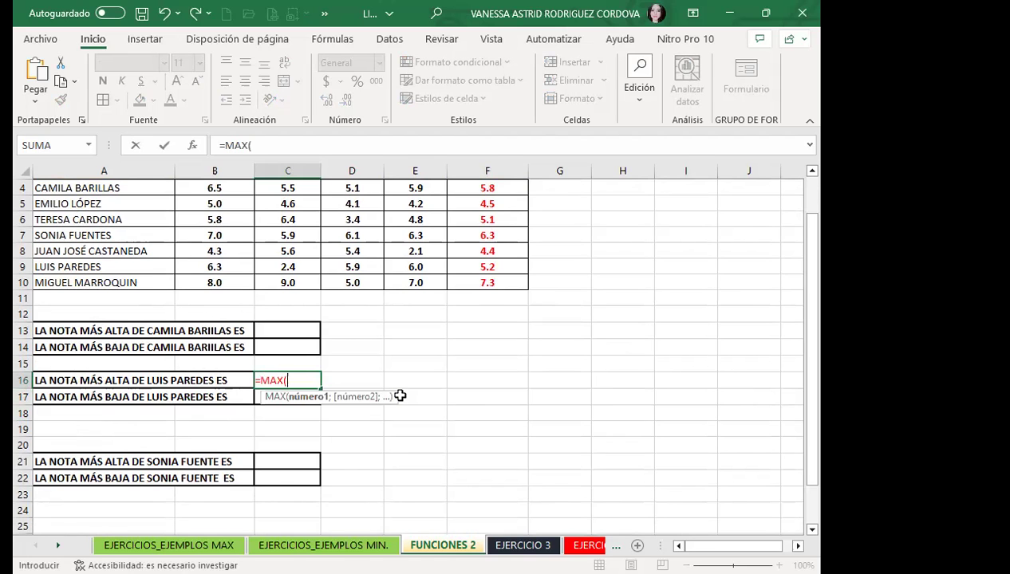
{"action": "scroll", "coordinate": [111, 343], "scroll_direction": "up", "scroll_amount": 1}
{"action": "left_click_drag", "start_coordinate": [196, 314], "coordinate": [431, 315]}
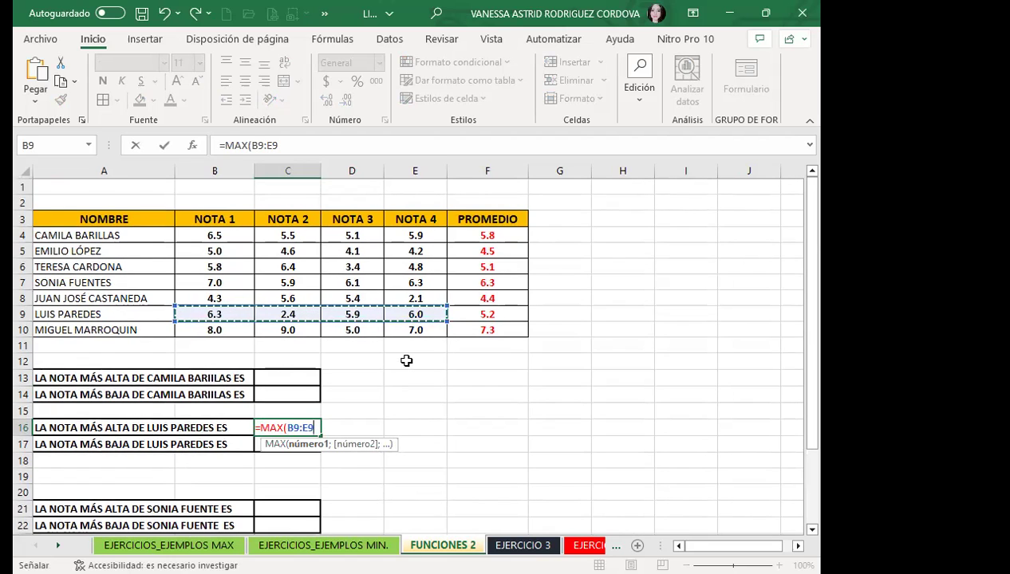
{"action": "key", "text": "Return"}
{"action": "left_click", "coordinate": [303, 427]}
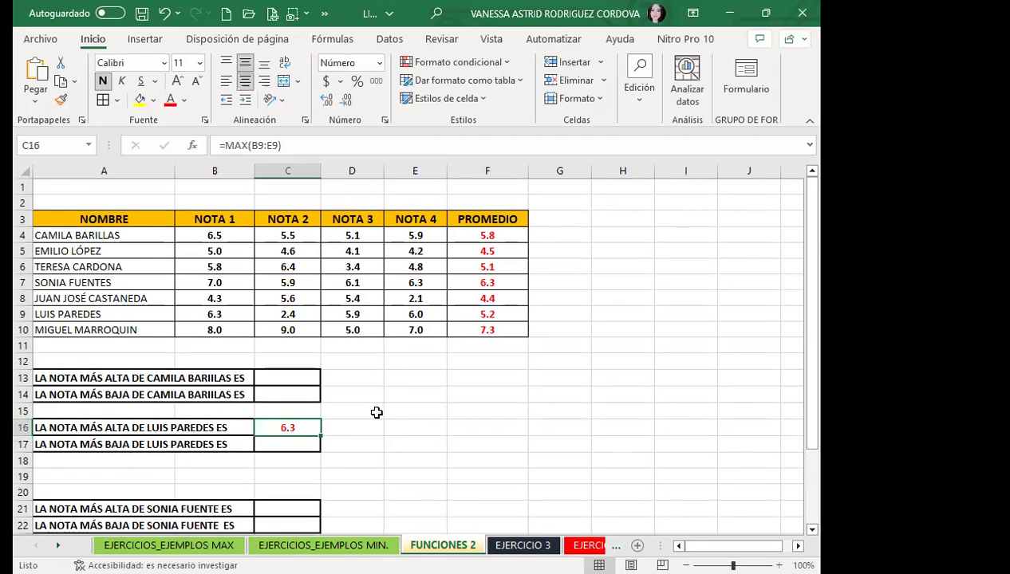
Step: Enter =MIN(B9:E9) in C17, giving the row 9 student's lowest grade of 2.4
{"action": "left_click", "coordinate": [310, 446]}
{"action": "type", "text": "="}
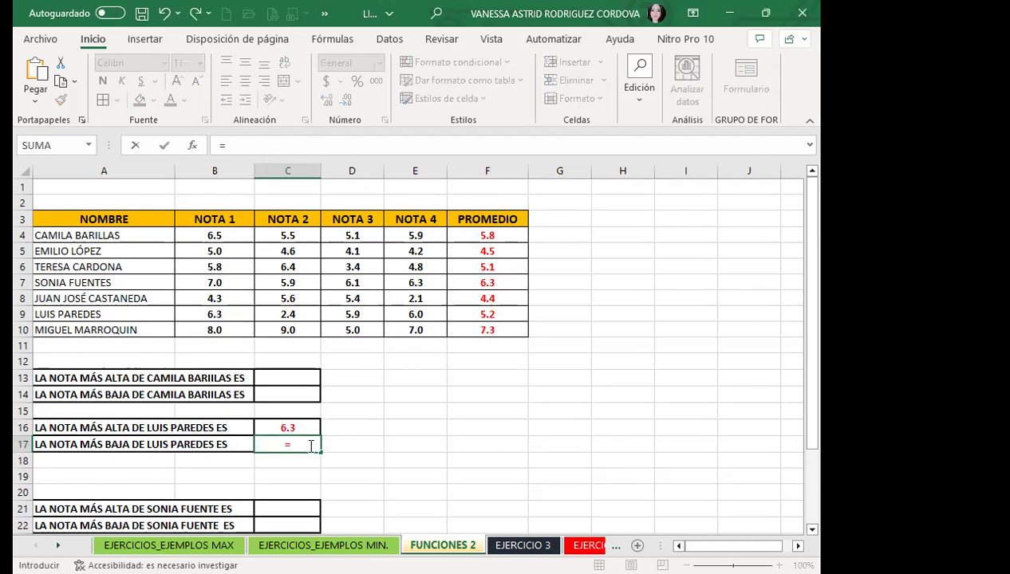
{"action": "type", "text": "MAX"}
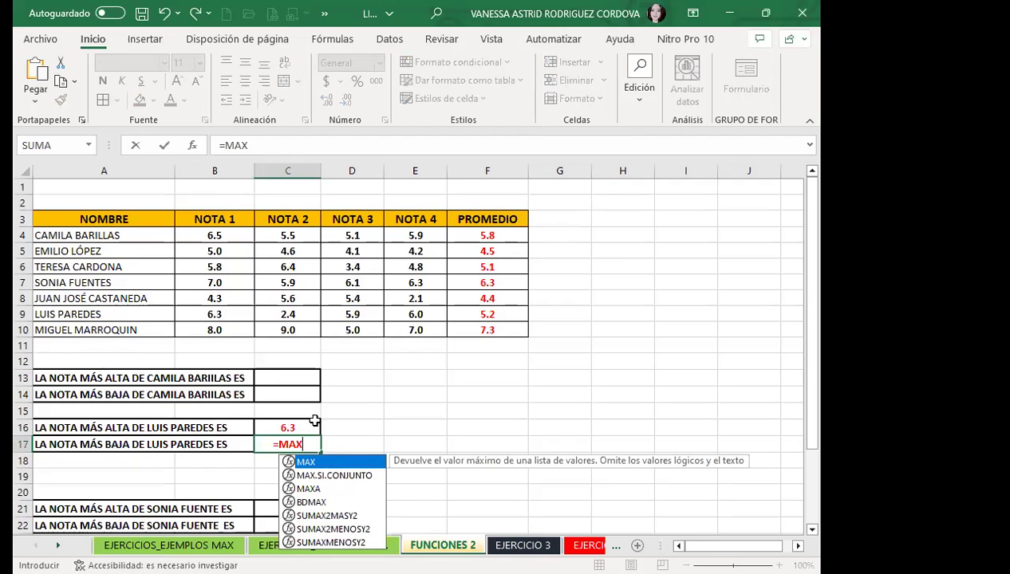
{"action": "key", "text": "BackSpace"}
{"action": "key", "text": "BackSpace"}
{"action": "type", "text": "IN"}
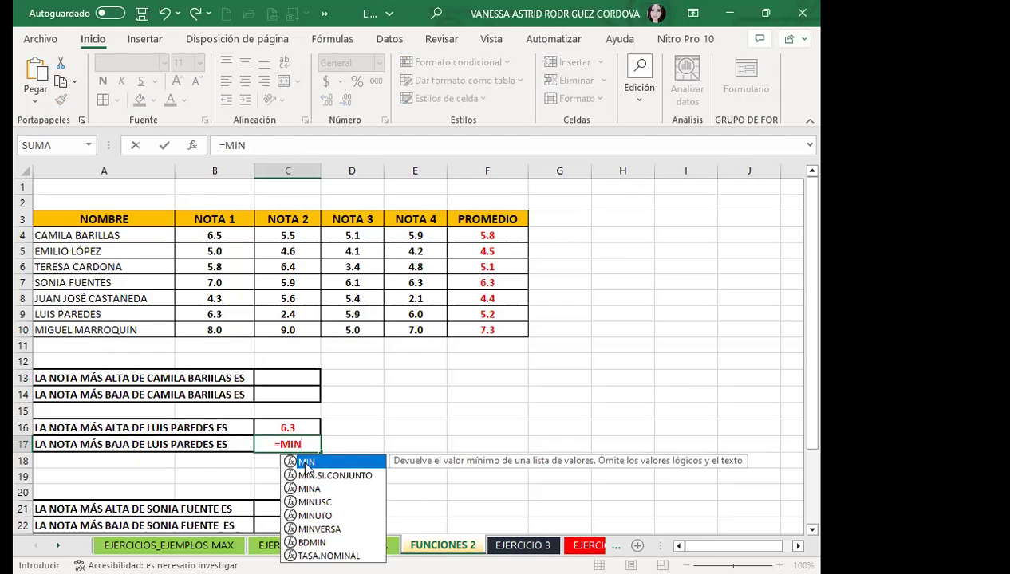
{"action": "key", "text": "Tab"}
{"action": "left_click_drag", "start_coordinate": [196, 313], "coordinate": [315, 313]}
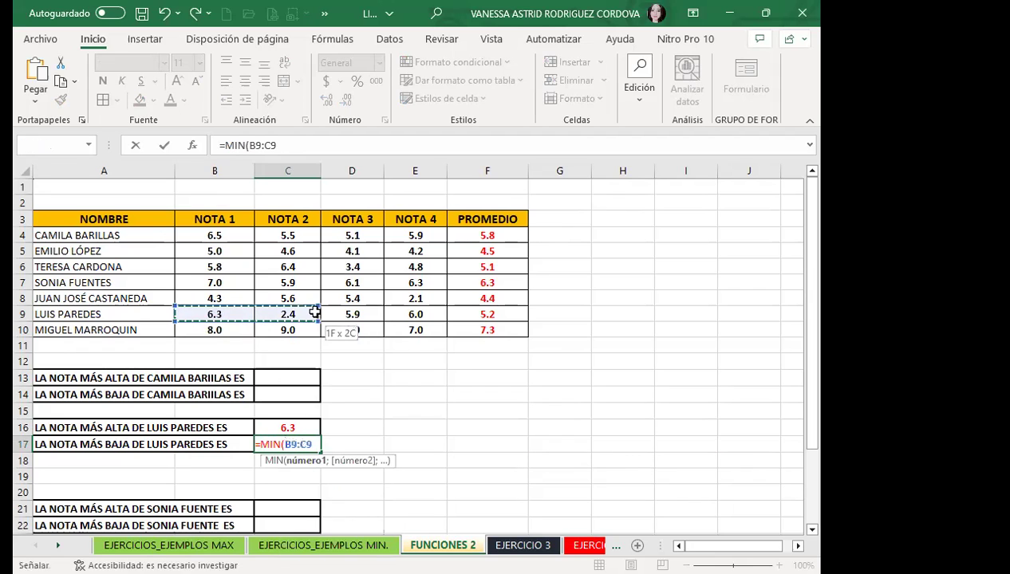
{"action": "key", "text": "Return"}
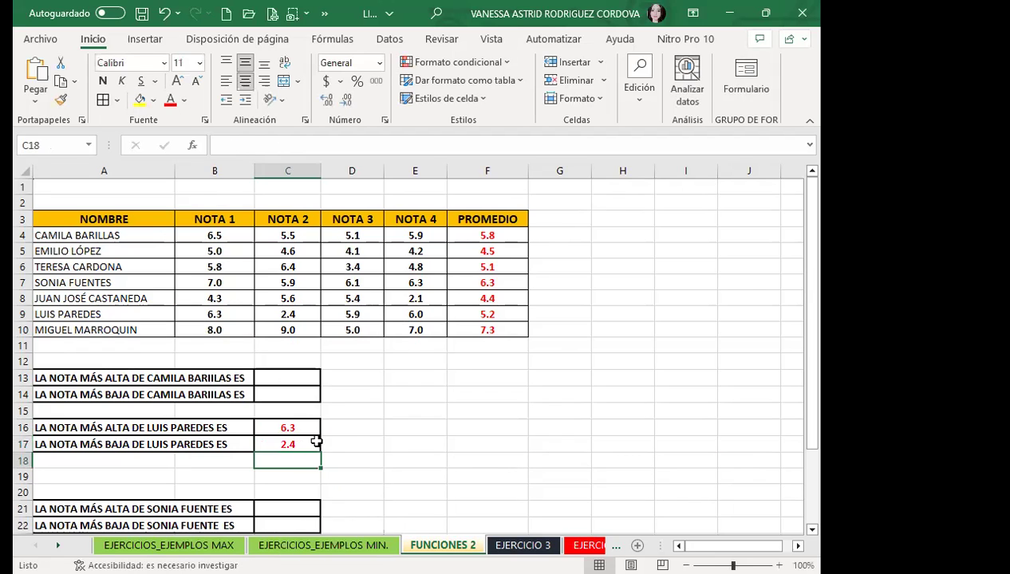
{"action": "left_click", "coordinate": [296, 441]}
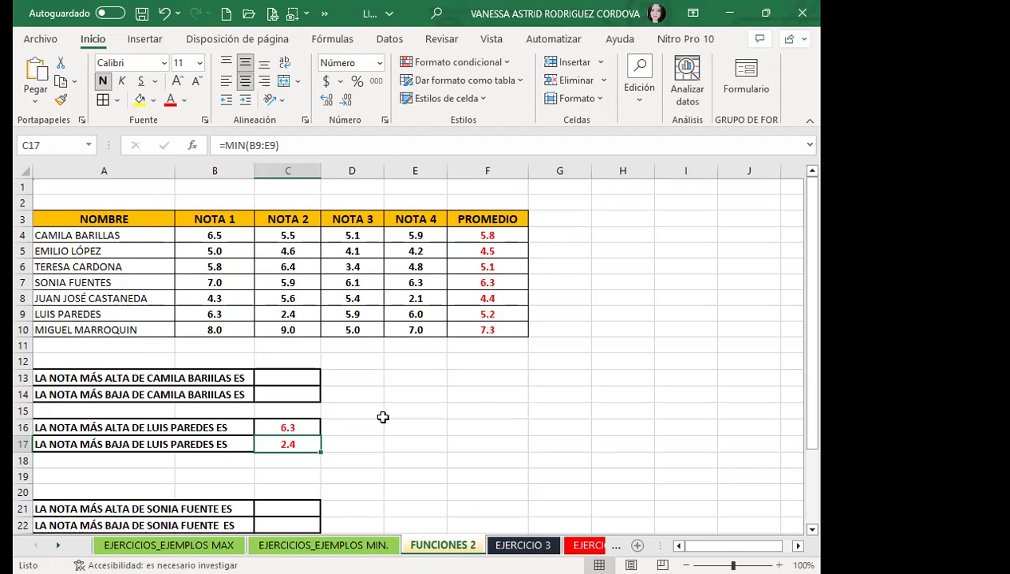
{"action": "scroll", "coordinate": [382, 399], "scroll_direction": "down", "scroll_amount": 1}
{"action": "scroll", "coordinate": [383, 381], "scroll_direction": "down", "scroll_amount": 1}
{"action": "scroll", "coordinate": [383, 365], "scroll_direction": "down", "scroll_amount": 1}
{"action": "scroll", "coordinate": [383, 359], "scroll_direction": "down", "scroll_amount": 1}
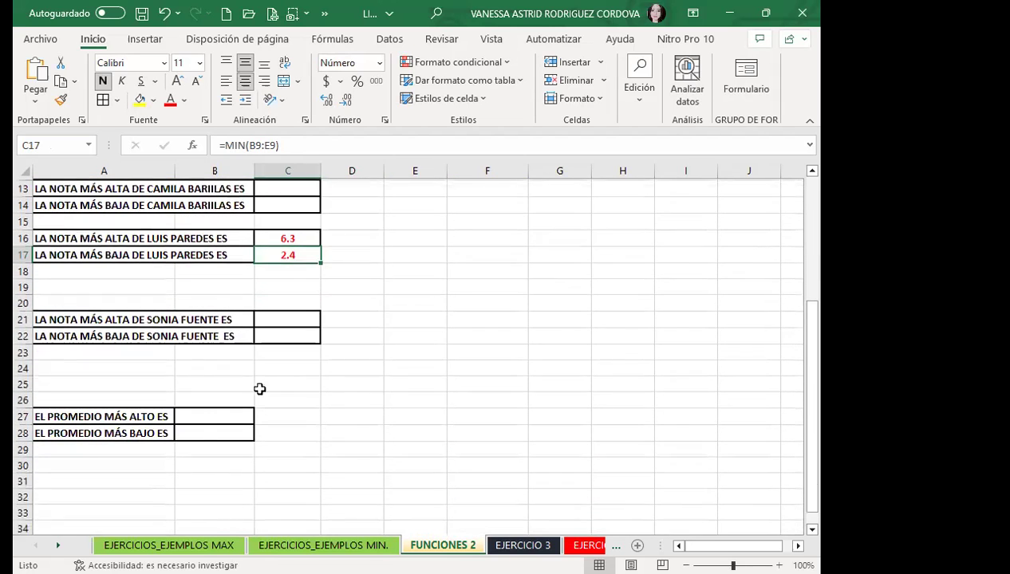
{"action": "left_click", "coordinate": [219, 415]}
{"action": "scroll", "coordinate": [398, 359], "scroll_direction": "up", "scroll_amount": 4}
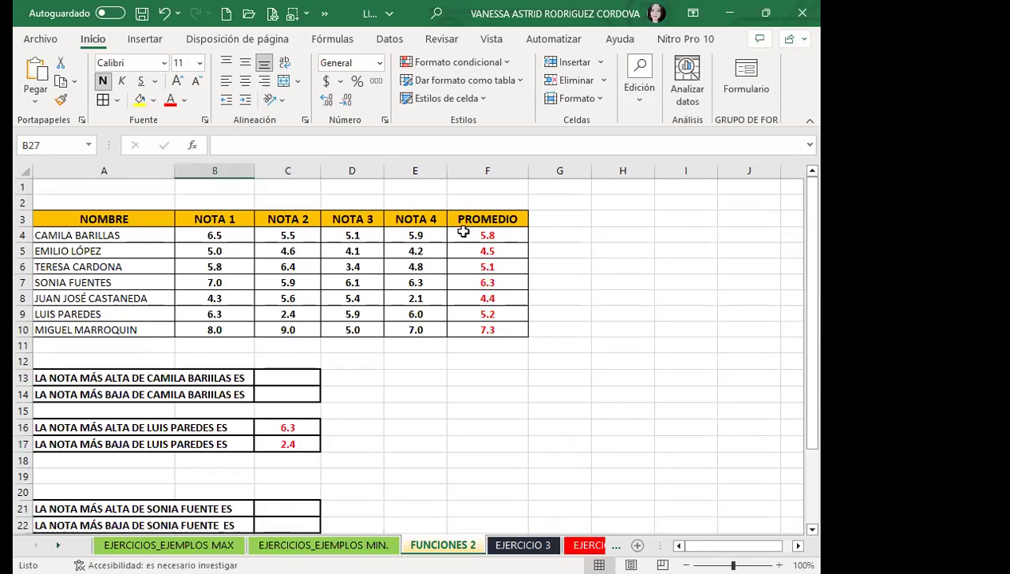
{"action": "left_click_drag", "start_coordinate": [472, 217], "coordinate": [485, 323]}
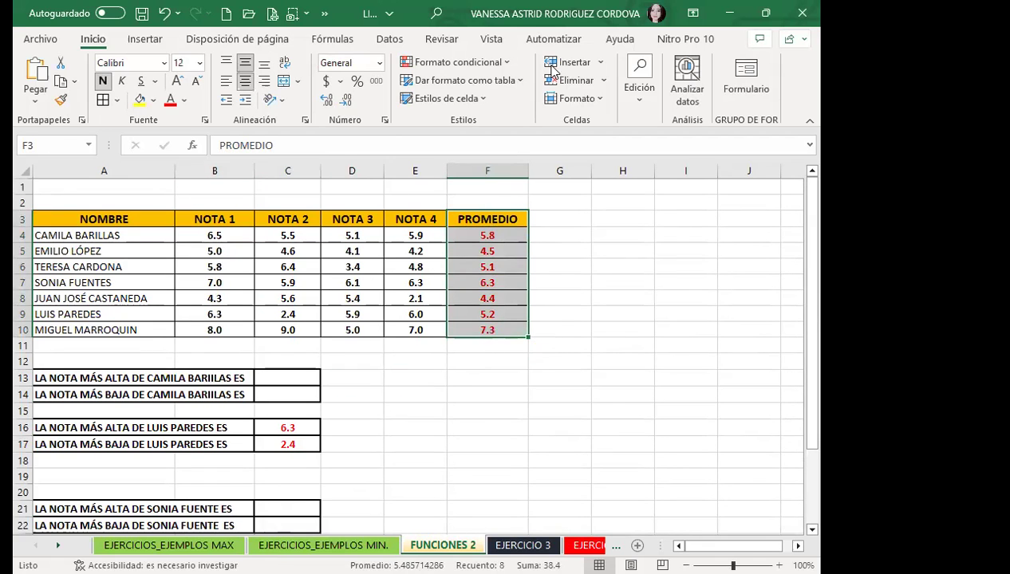
{"action": "scroll", "coordinate": [277, 395], "scroll_direction": "down", "scroll_amount": 5}
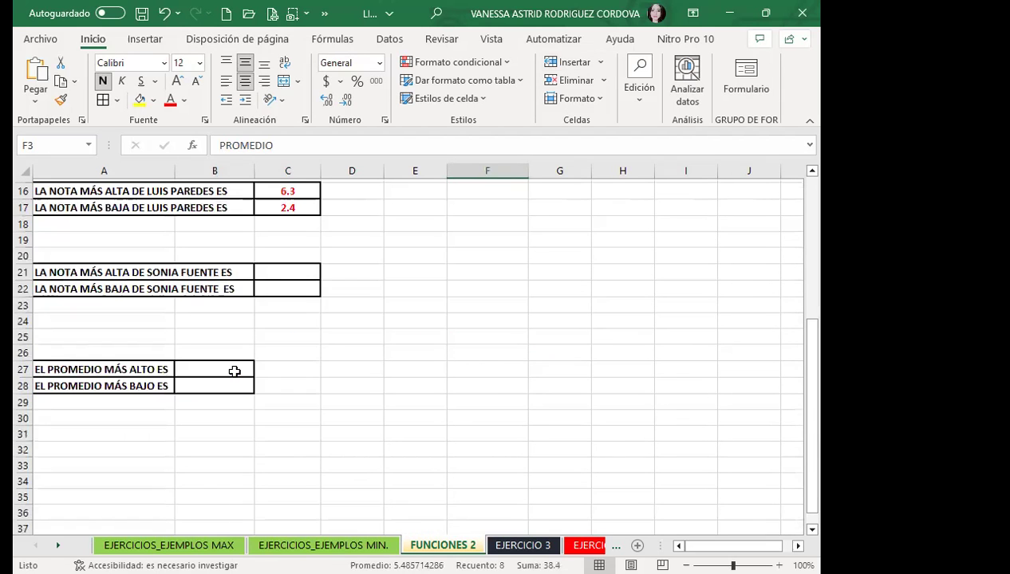
{"action": "left_click", "coordinate": [231, 367]}
{"action": "scroll", "coordinate": [400, 355], "scroll_direction": "up", "scroll_amount": 5}
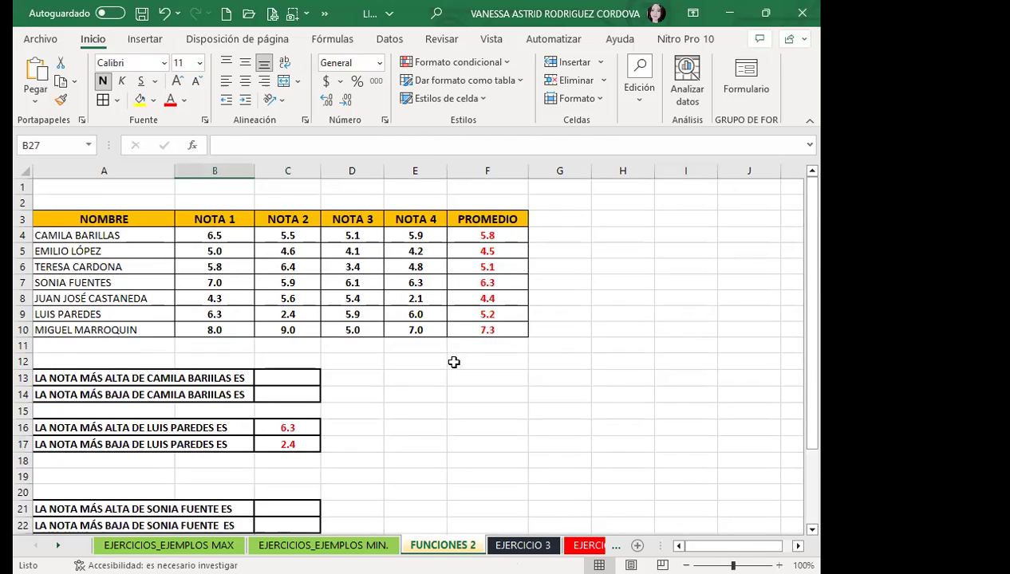
{"action": "scroll", "coordinate": [451, 366], "scroll_direction": "down", "scroll_amount": 5}
{"action": "scroll", "coordinate": [444, 372], "scroll_direction": "down", "scroll_amount": 1}
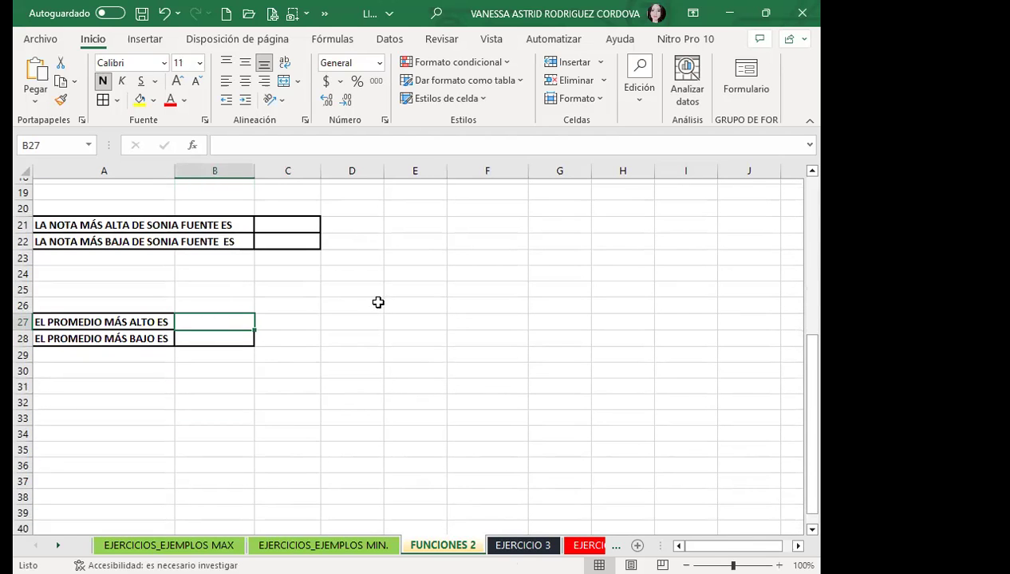
Step: Enter =MAX(F4:F10) in B27, giving the highest average of 7.3
{"action": "type", "text": "="}
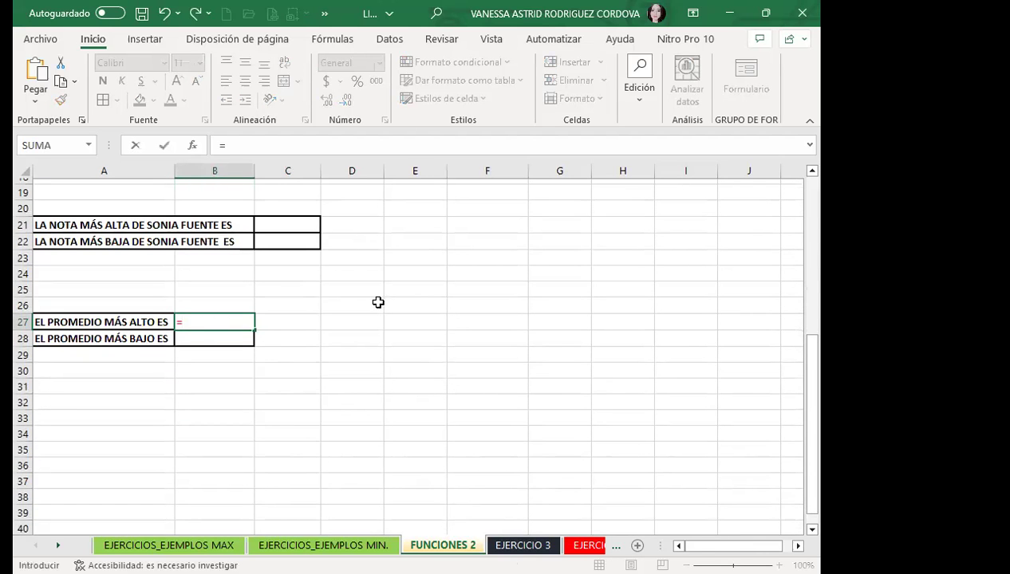
{"action": "type", "text": "MAX"}
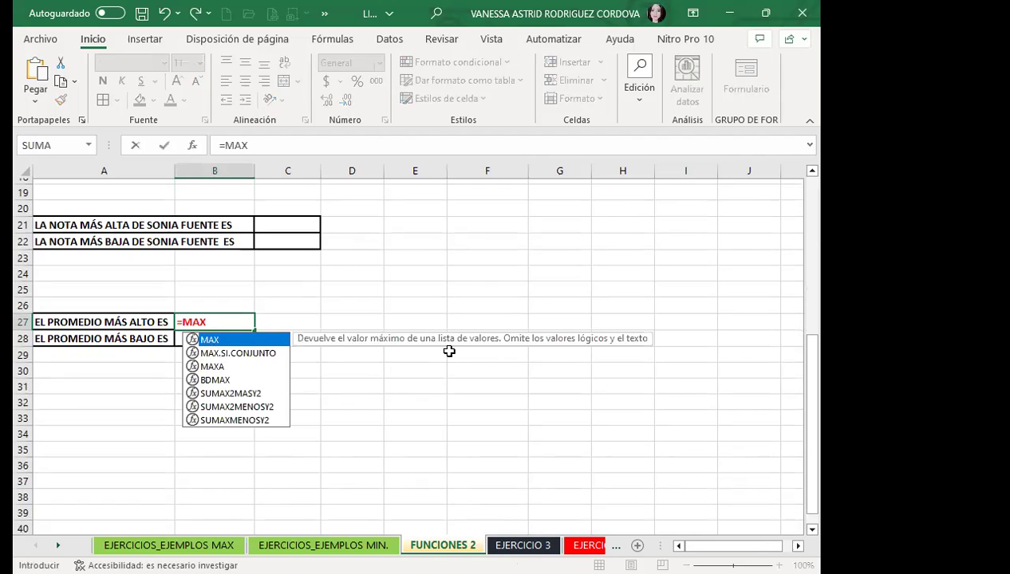
{"action": "type", "text": "("}
{"action": "scroll", "coordinate": [463, 296], "scroll_direction": "up", "scroll_amount": 6}
{"action": "left_click_drag", "start_coordinate": [456, 235], "coordinate": [456, 329]}
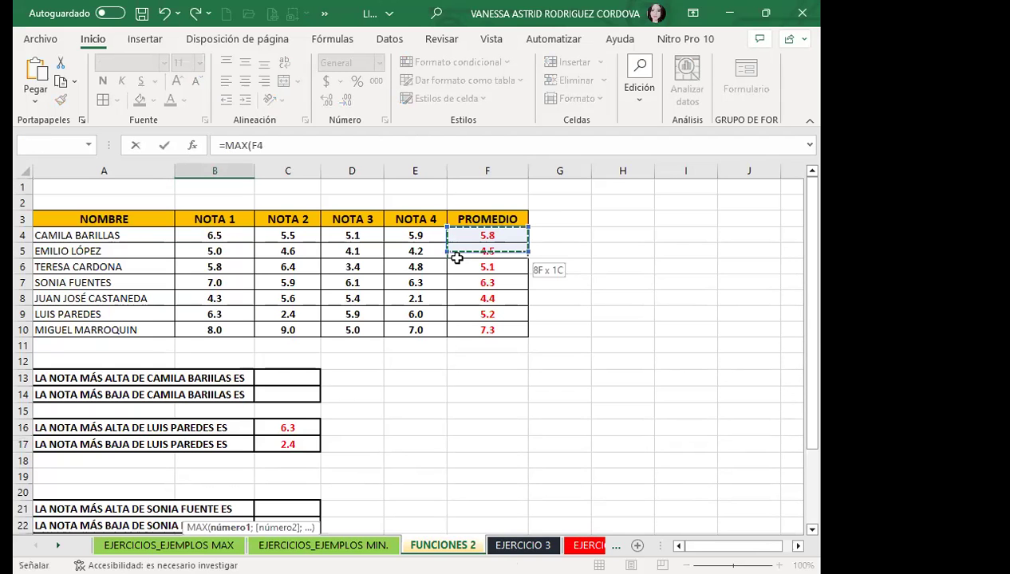
{"action": "key", "text": "Return"}
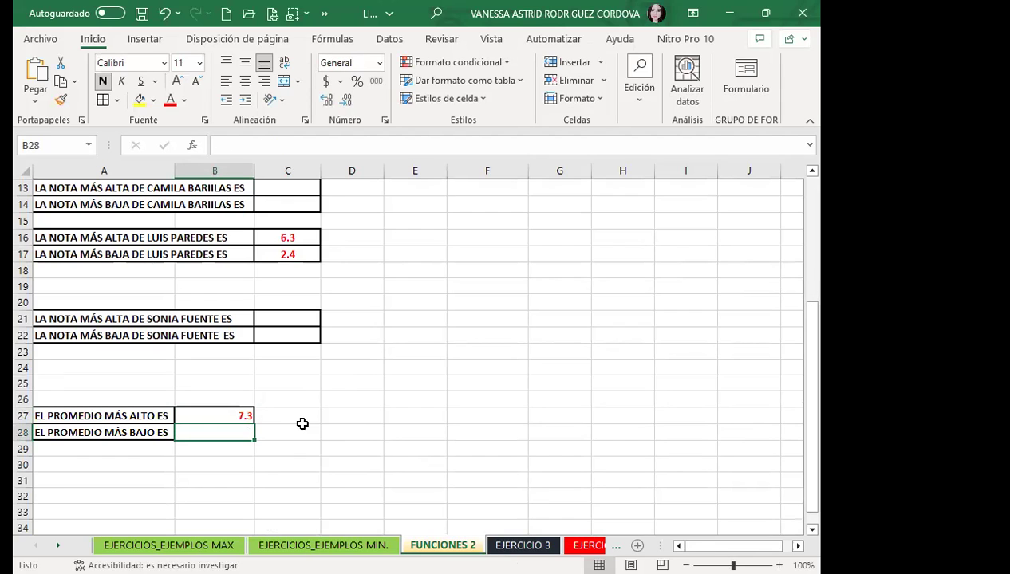
Step: Enter =MIN(F4:F11) in B28, giving the lowest average of 4.4
{"action": "type", "text": "=MIN"}
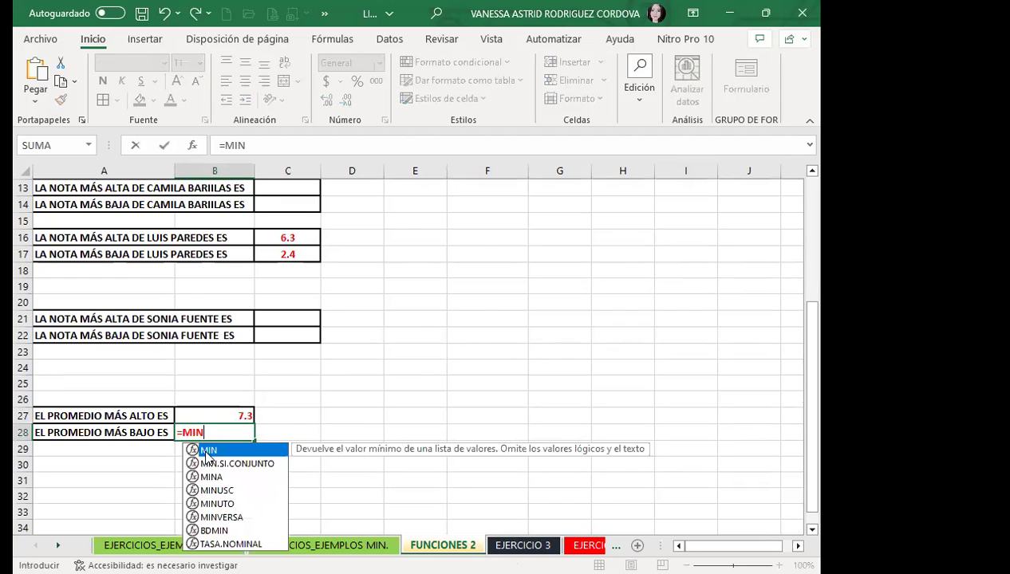
{"action": "type", "text": "("}
{"action": "scroll", "coordinate": [420, 376], "scroll_direction": "up", "scroll_amount": 4}
{"action": "left_click", "coordinate": [463, 235]}
{"action": "left_click_drag", "start_coordinate": [461, 319], "coordinate": [458, 329]}
{"action": "key", "text": "Return"}
{"action": "left_click", "coordinate": [208, 320]}
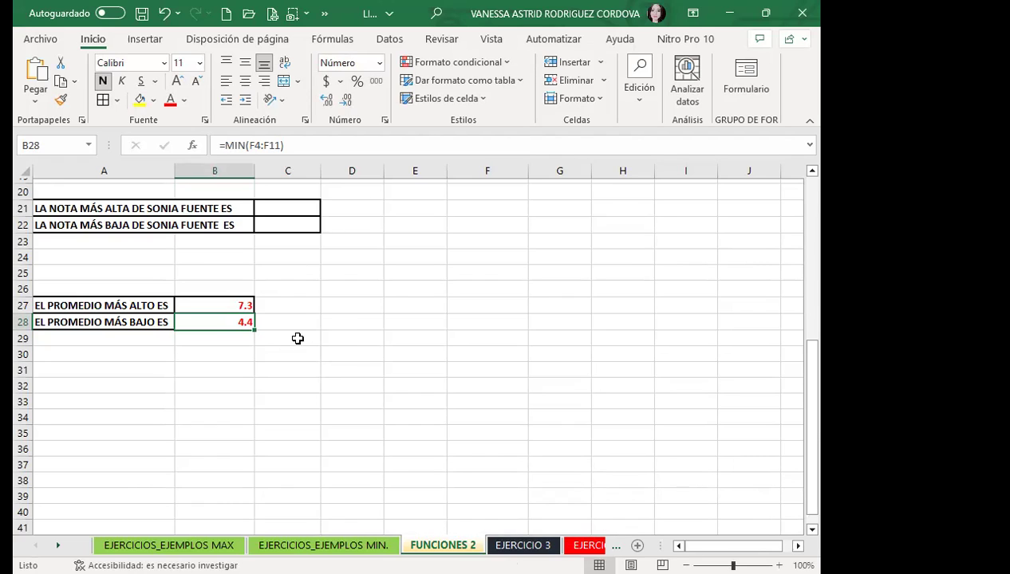
{"action": "scroll", "coordinate": [298, 339], "scroll_direction": "up", "scroll_amount": 3}
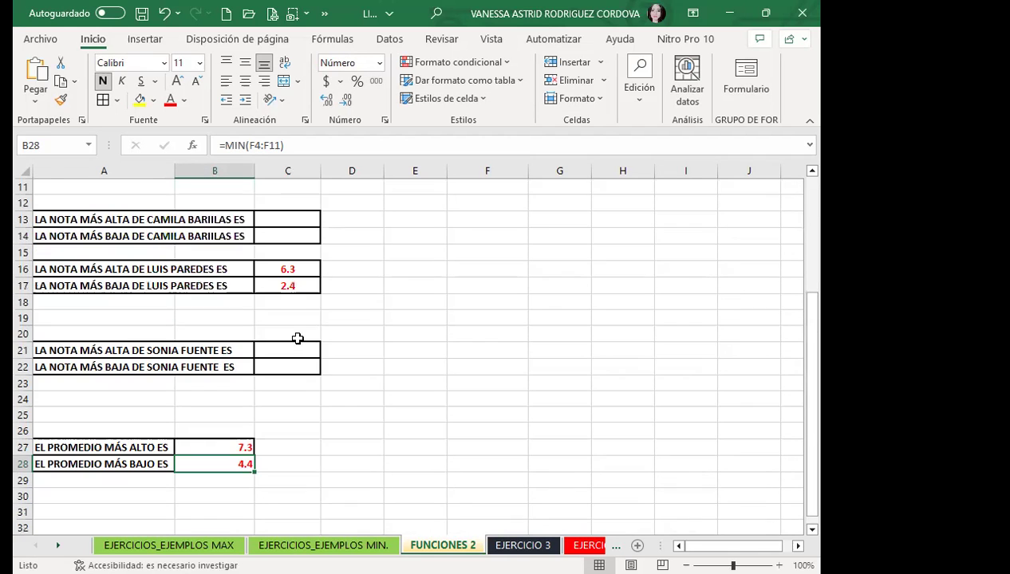
{"action": "scroll", "coordinate": [290, 327], "scroll_direction": "up", "scroll_amount": 2}
Step: Review the formulas behind the highest grade in C16 and the average in F9
{"action": "left_click", "coordinate": [285, 360]}
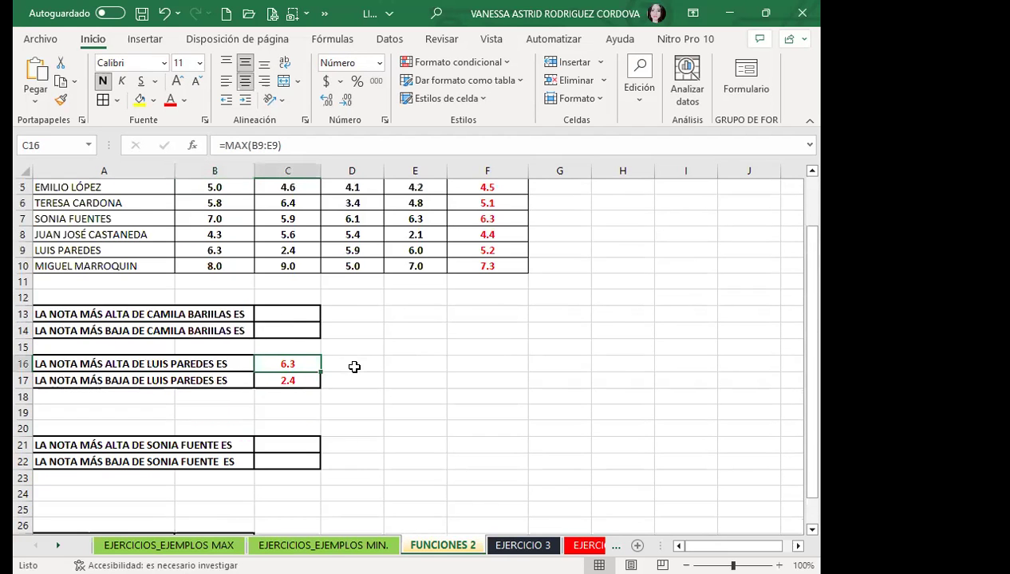
{"action": "scroll", "coordinate": [349, 363], "scroll_direction": "up", "scroll_amount": 1}
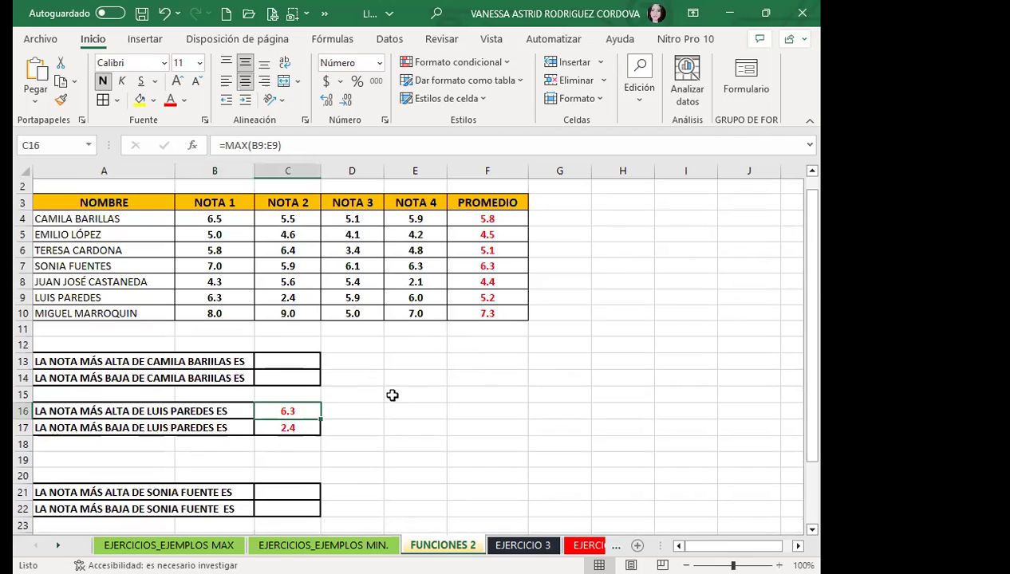
{"action": "left_click", "coordinate": [386, 394]}
{"action": "left_click", "coordinate": [294, 375]}
{"action": "left_click", "coordinate": [279, 356]}
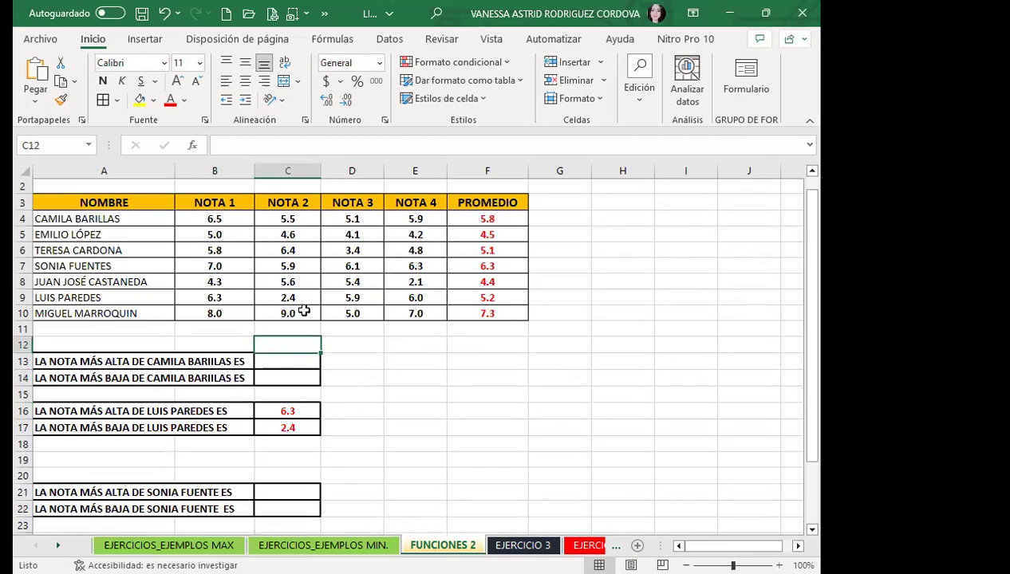
{"action": "left_click", "coordinate": [458, 297]}
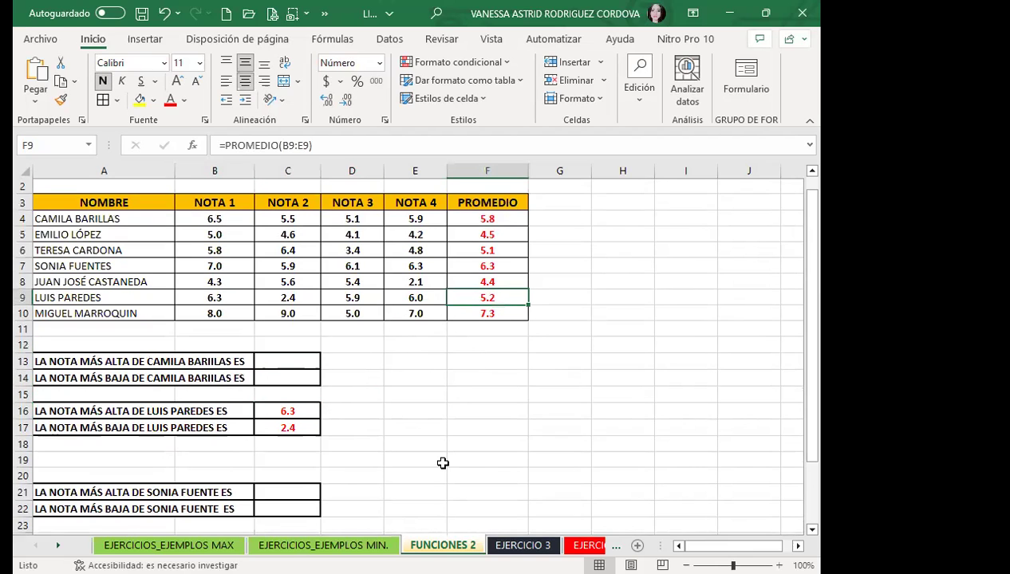
Step: Go to EJERCICIO DE FUNCIONES 1 and start =SUMA( in EL SALVADOR's TOTAL cell H4
{"action": "left_click", "coordinate": [517, 546]}
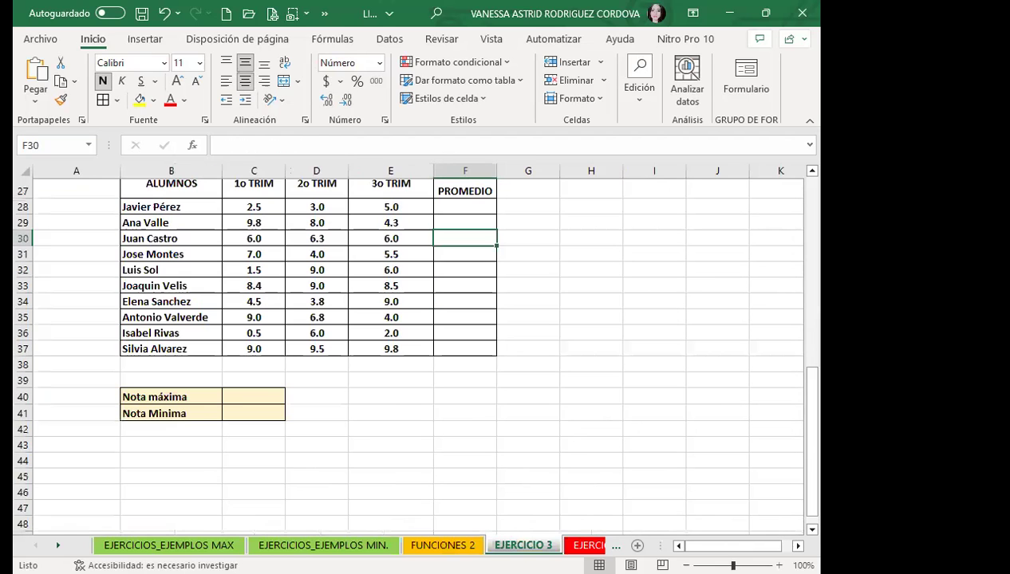
{"action": "key", "text": "ctrl+Page_Down"}
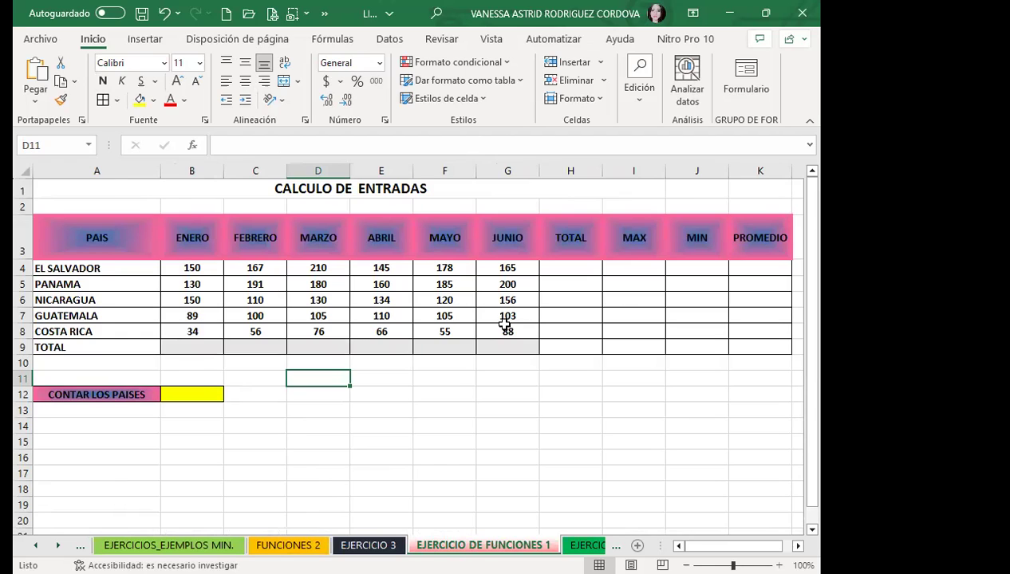
{"action": "left_click", "coordinate": [567, 265]}
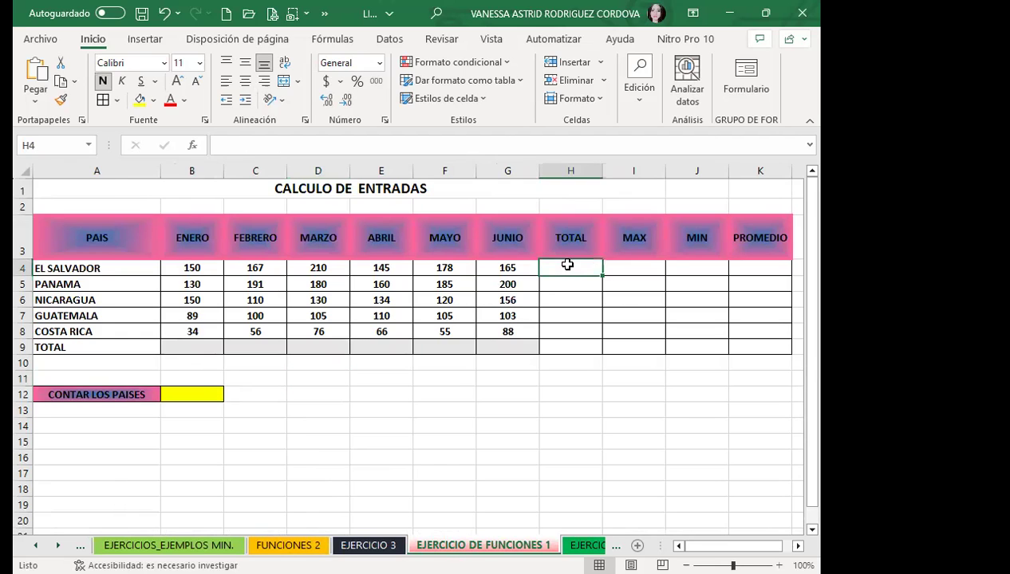
{"action": "type", "text": "="}
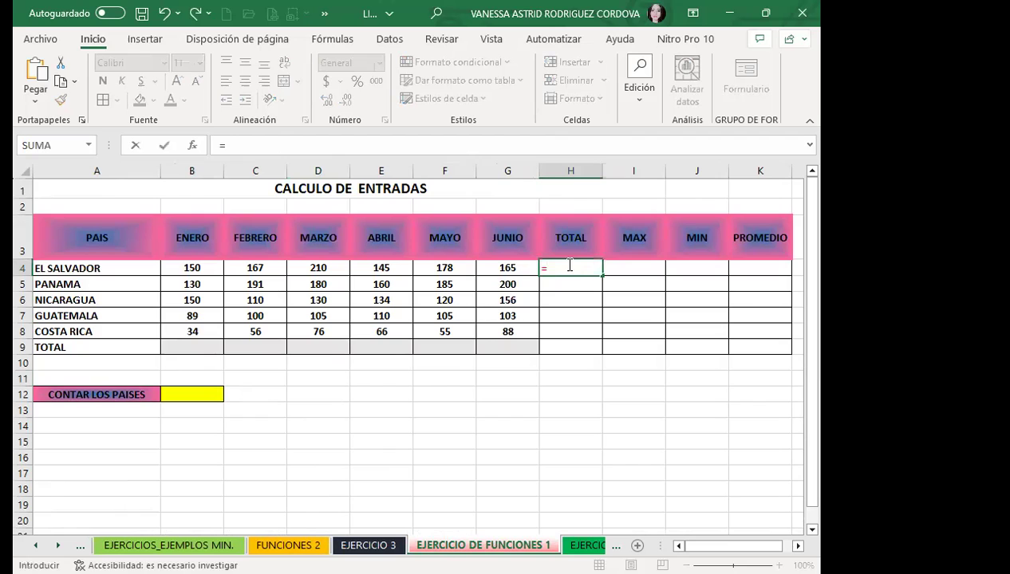
{"action": "key", "text": "BackSpace"}
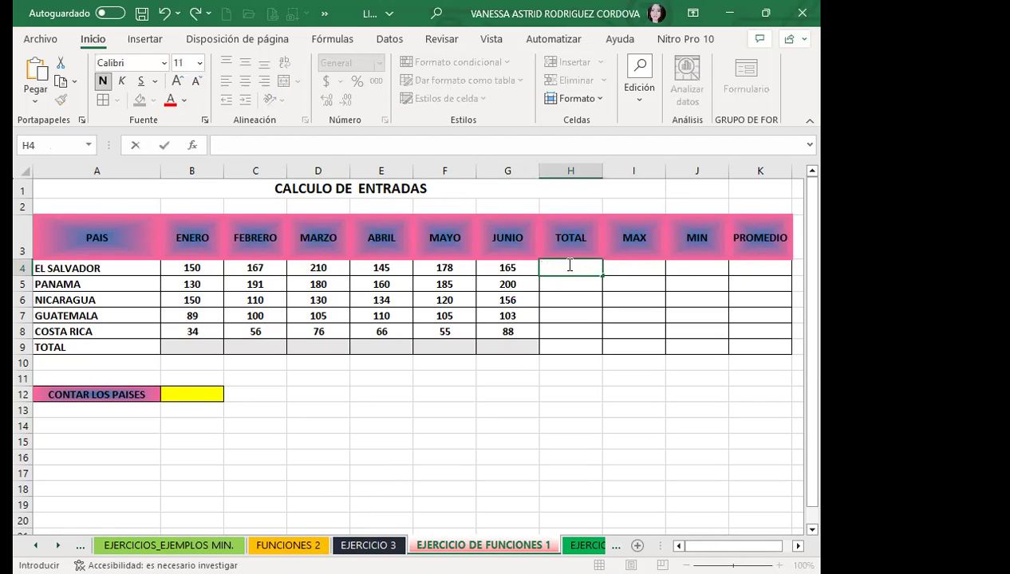
{"action": "scroll", "coordinate": [570, 265], "scroll_direction": "down", "scroll_amount": 1}
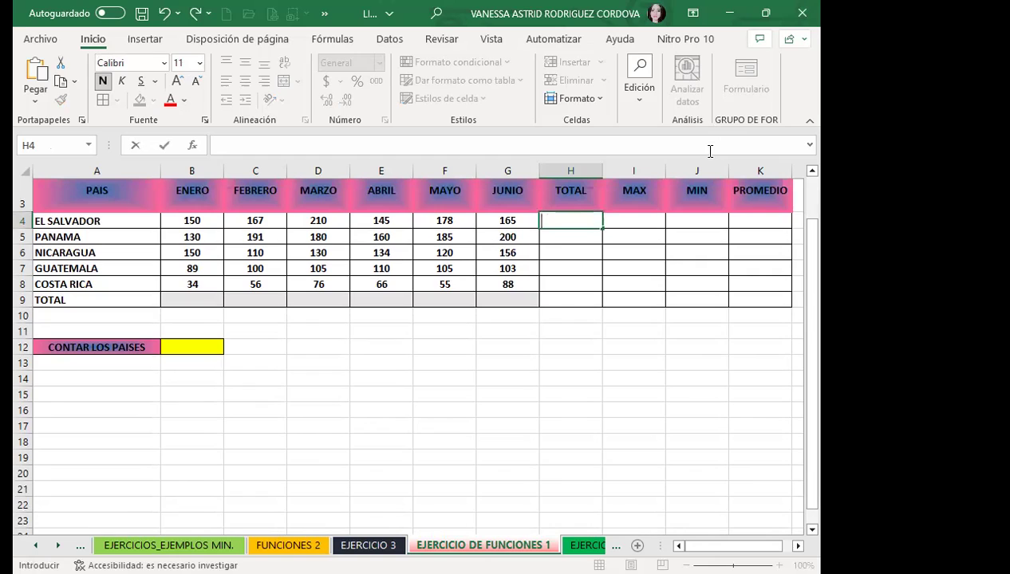
{"action": "type", "text": "="}
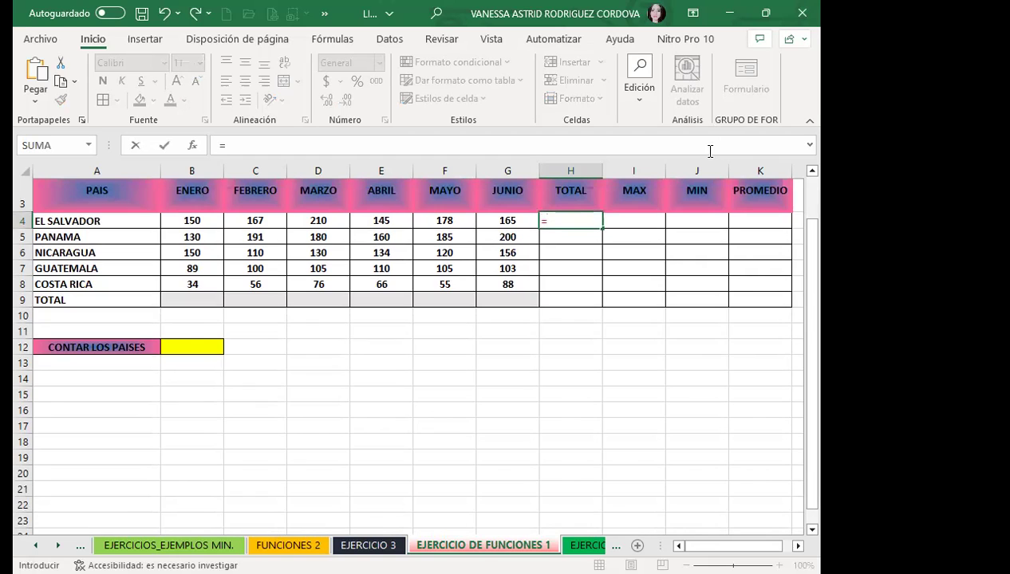
{"action": "type", "text": "SUMA"}
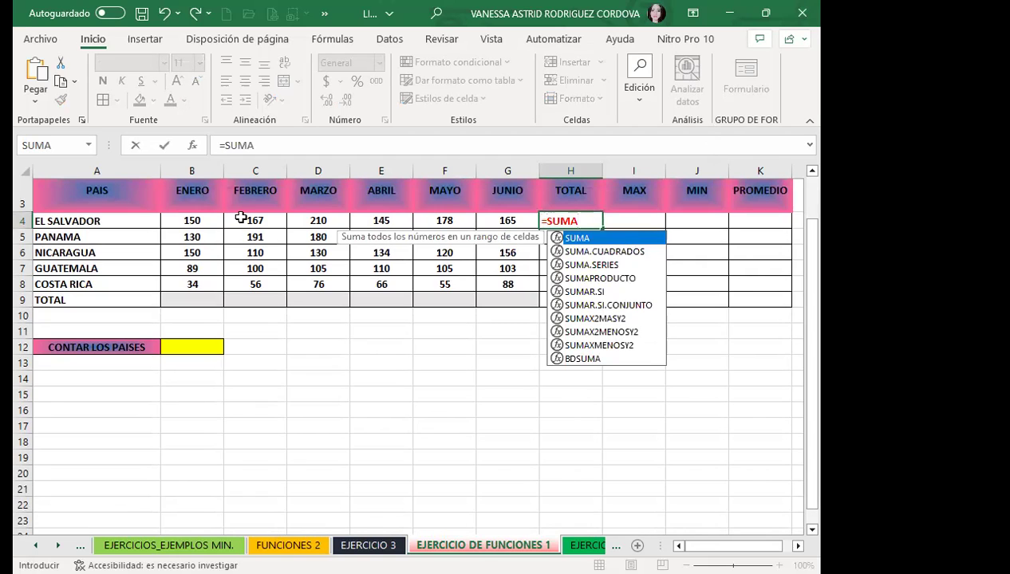
{"action": "type", "text": "("}
Step: Enter =SUMA(B4:G4) in H4, copy it down the TOTAL column, and clear the extra copy in H9
{"action": "left_click_drag", "start_coordinate": [191, 220], "coordinate": [495, 221]}
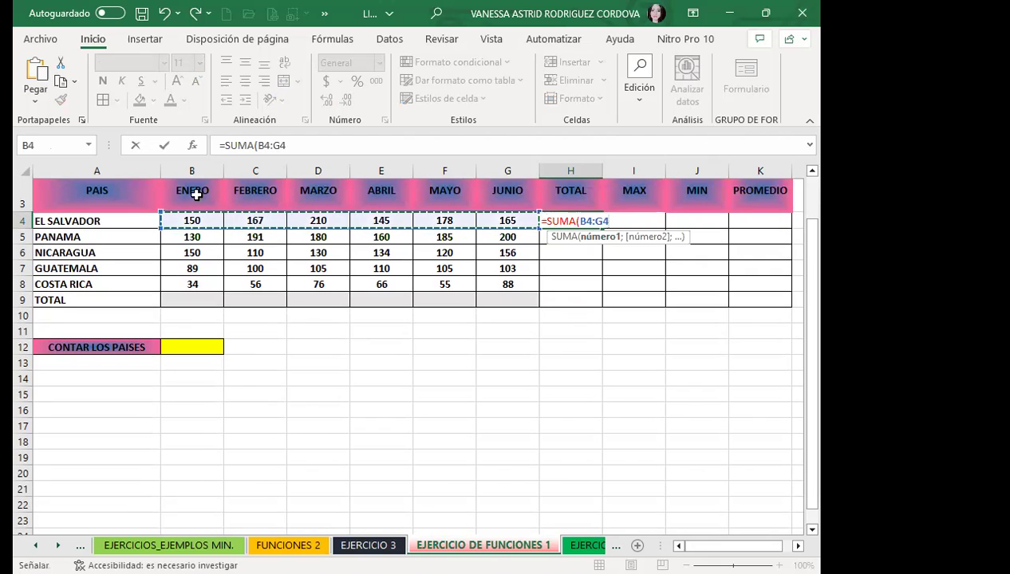
{"action": "key", "text": "Return"}
{"action": "left_click", "coordinate": [568, 220]}
{"action": "double_click", "coordinate": [601, 228]}
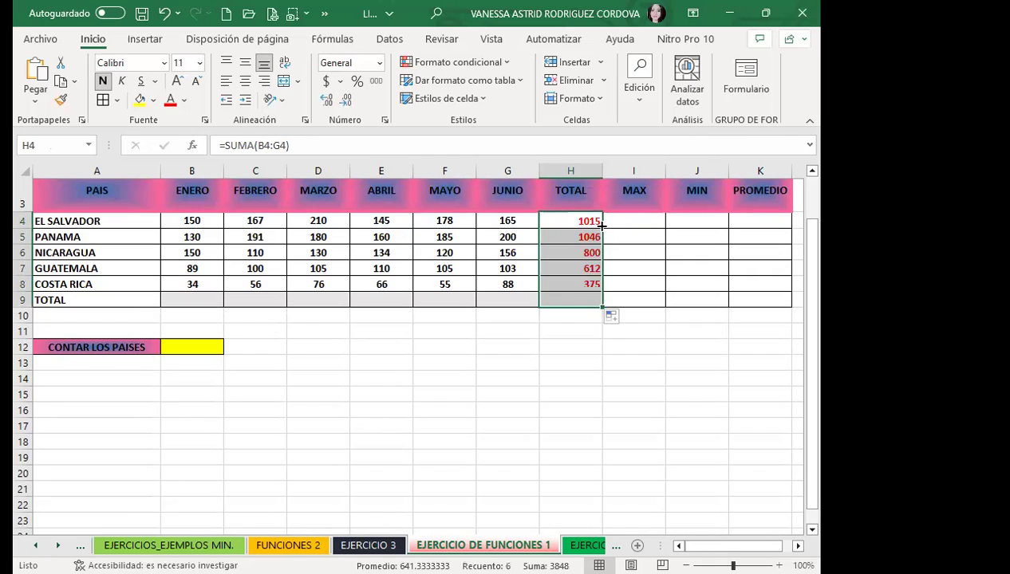
{"action": "left_click", "coordinate": [566, 298]}
{"action": "key", "text": "Delete"}
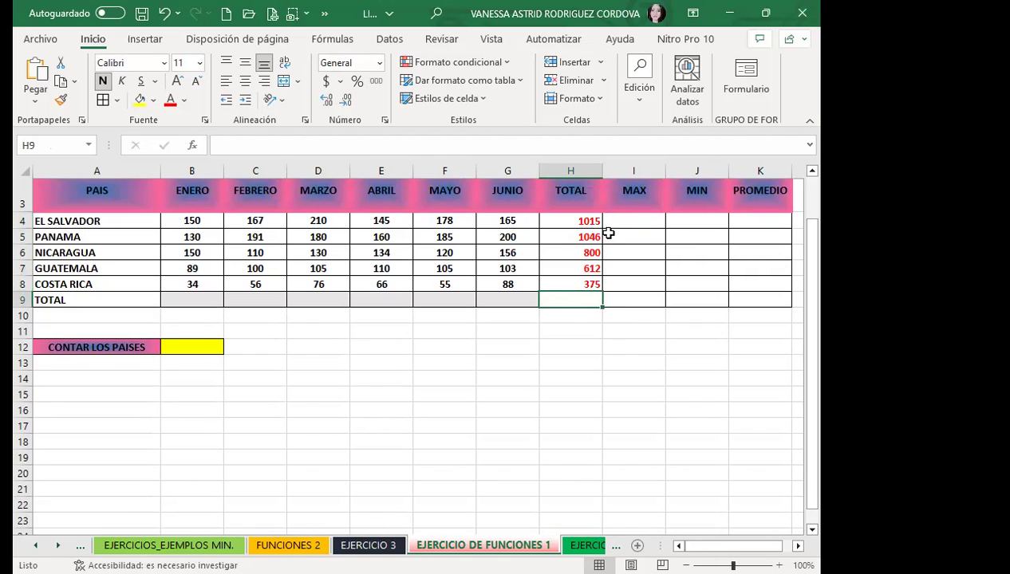
{"action": "left_click", "coordinate": [615, 220]}
Step: Fill I4:I8 with =MAX(B4:G4), giving 210 for EL SALVADOR, then start a MIN formula in J4
{"action": "type", "text": "="}
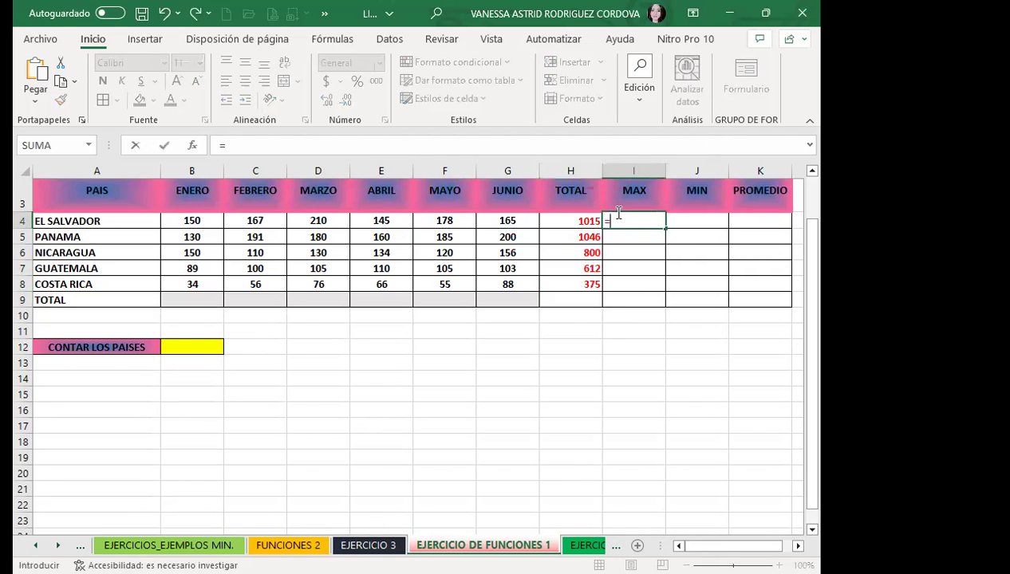
{"action": "type", "text": "MAX"}
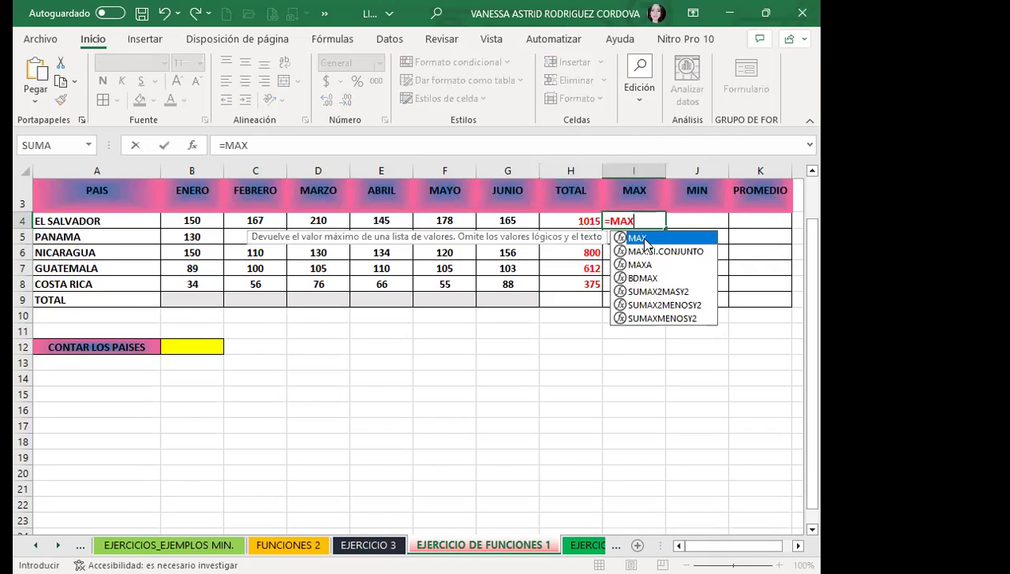
{"action": "type", "text": "("}
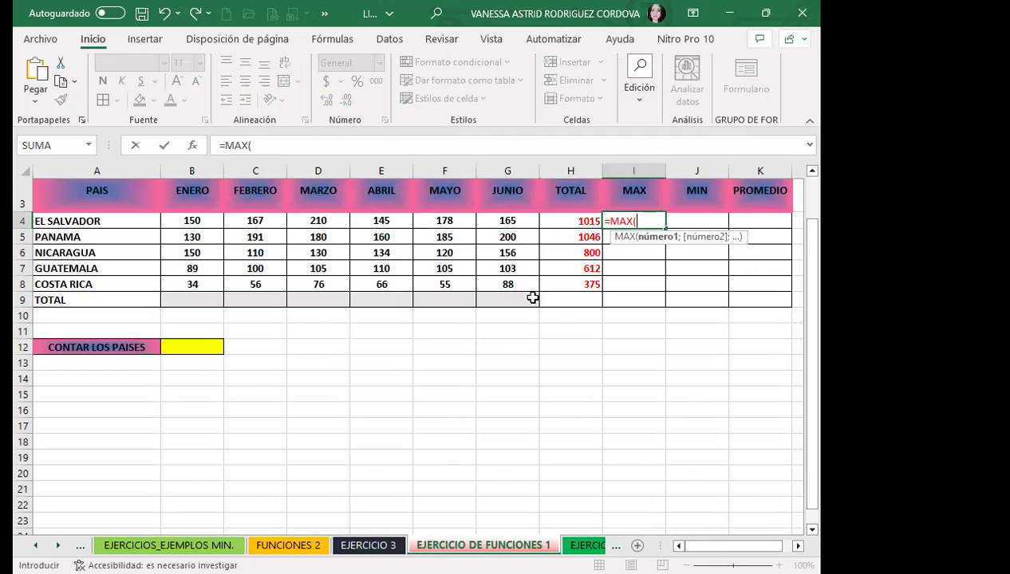
{"action": "left_click_drag", "start_coordinate": [199, 217], "coordinate": [518, 219]}
{"action": "key", "text": "Return"}
{"action": "left_click", "coordinate": [631, 223]}
{"action": "left_click_drag", "start_coordinate": [666, 229], "coordinate": [654, 285]}
{"action": "left_click", "coordinate": [681, 222]}
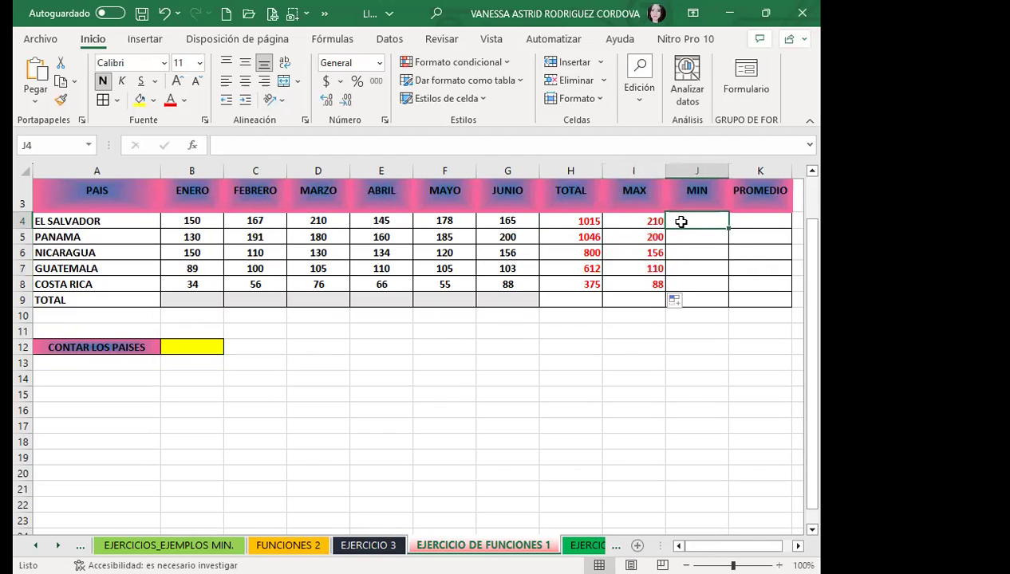
{"action": "type", "text": "="}
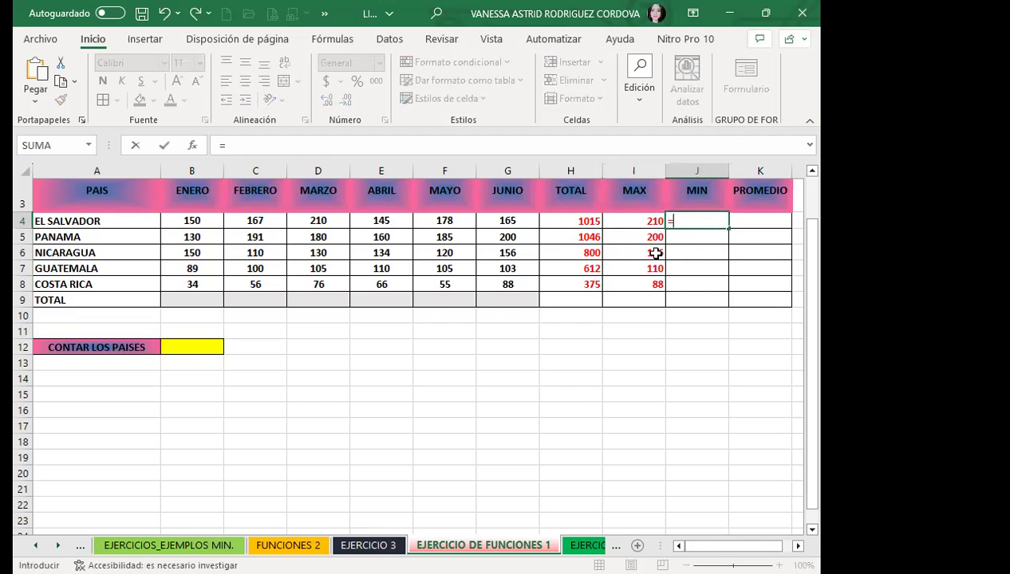
{"action": "type", "text": "MIN("}
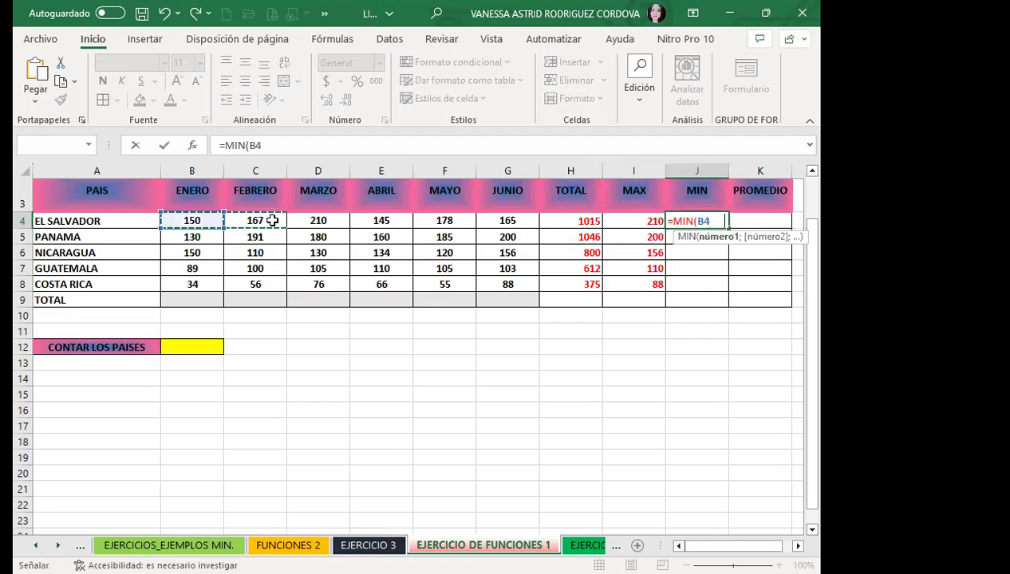
Step: Complete =MIN(B4:G4) in J4 and copy it down to COSTA RICA (145, 130, 110, 89)
{"action": "left_click_drag", "start_coordinate": [209, 220], "coordinate": [501, 223]}
{"action": "key", "text": "Return"}
{"action": "left_click", "coordinate": [705, 221]}
{"action": "left_click_drag", "start_coordinate": [727, 228], "coordinate": [727, 300]}
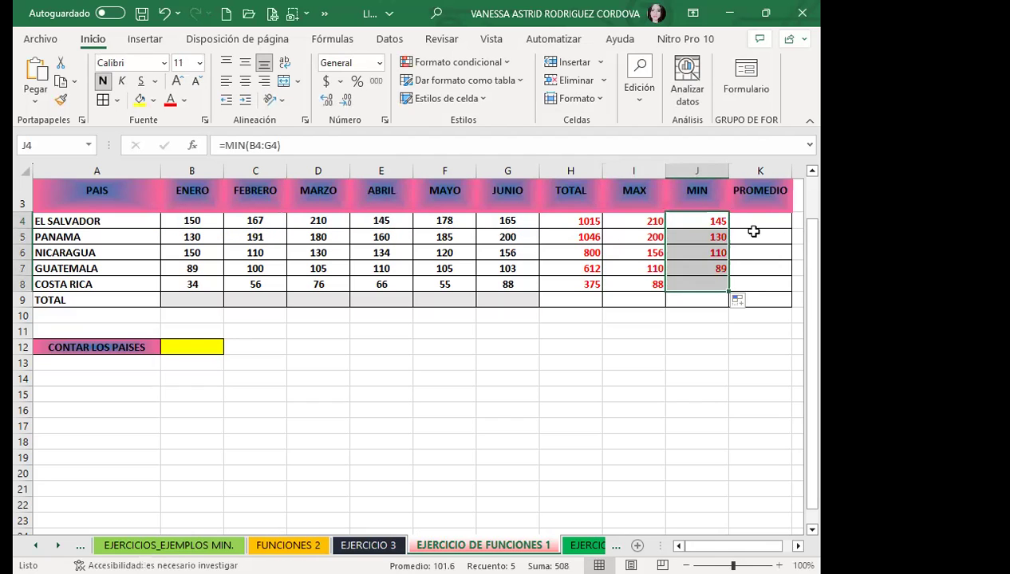
{"action": "left_click", "coordinate": [755, 227]}
Step: Enter =PROMEDIO(B4:G4) in K4, copy it down the column, and delete the #DIV/0! in K9
{"action": "type", "text": "="}
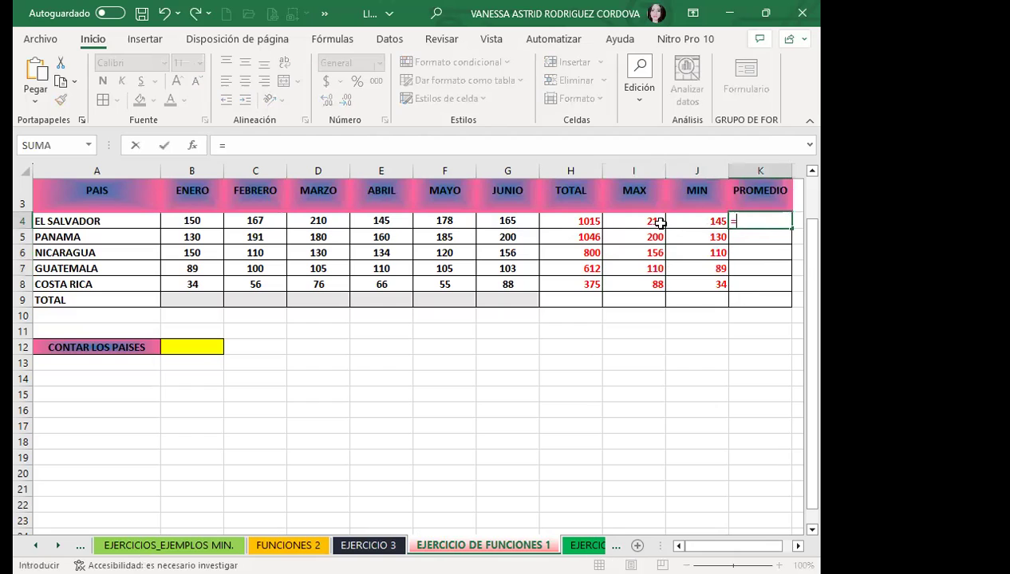
{"action": "type", "text": "P"}
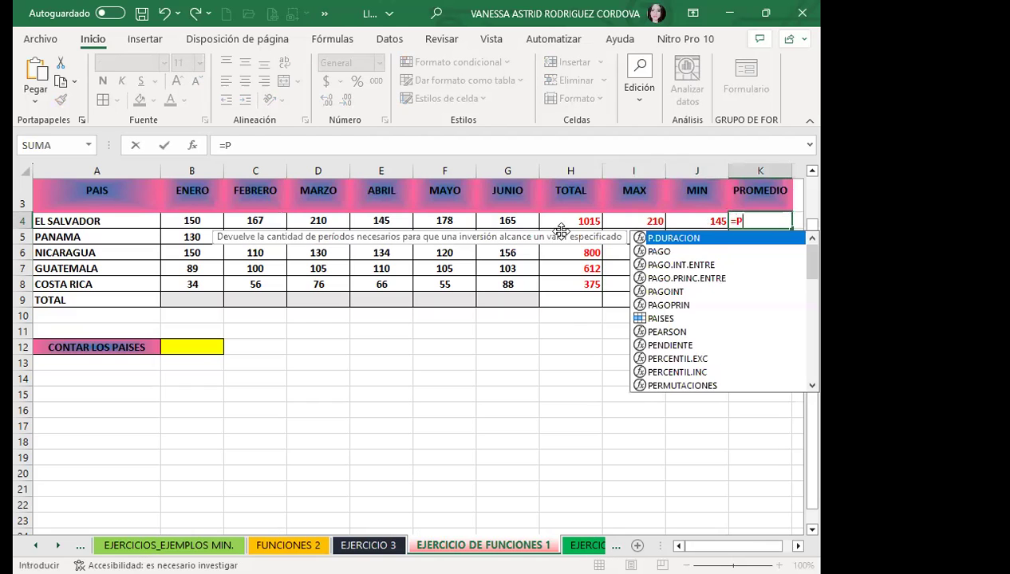
{"action": "type", "text": "R"}
{"action": "left_click", "coordinate": [674, 334]}
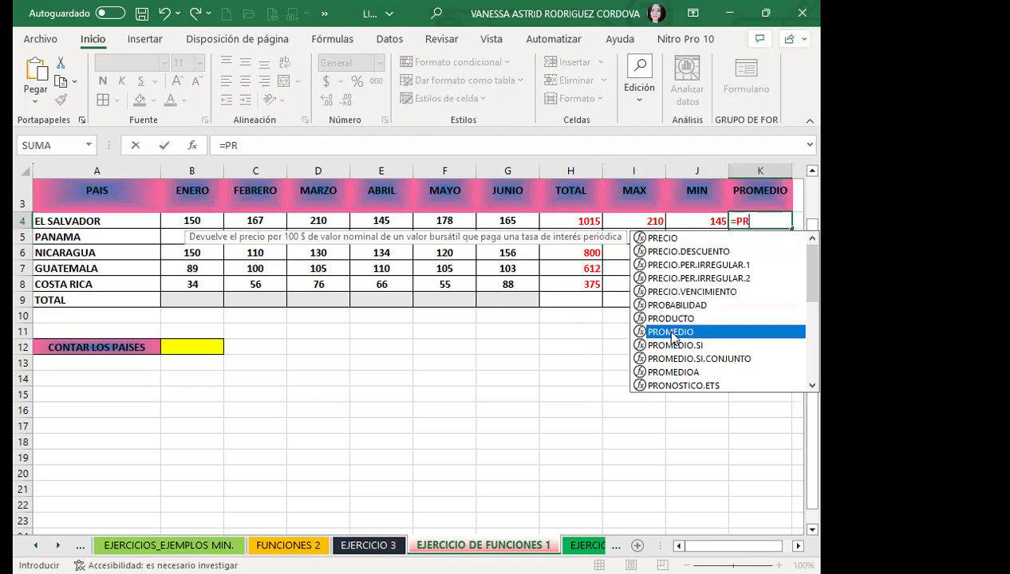
{"action": "key", "text": "Tab"}
{"action": "left_click_drag", "start_coordinate": [191, 221], "coordinate": [263, 221]}
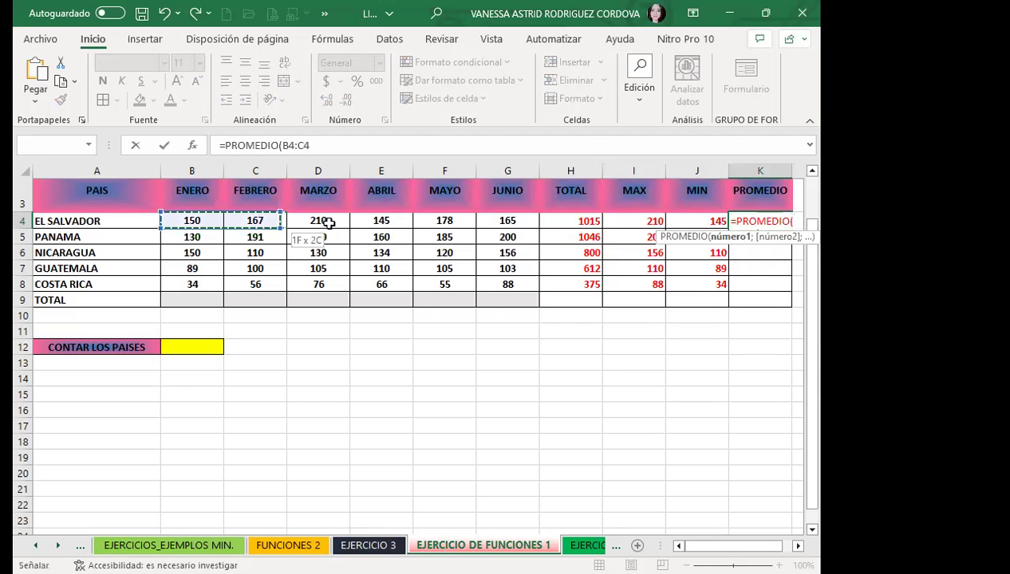
{"action": "left_click_drag", "start_coordinate": [491, 227], "coordinate": [496, 229]}
{"action": "key", "text": "Return"}
{"action": "left_click", "coordinate": [744, 221]}
{"action": "double_click", "coordinate": [791, 228]}
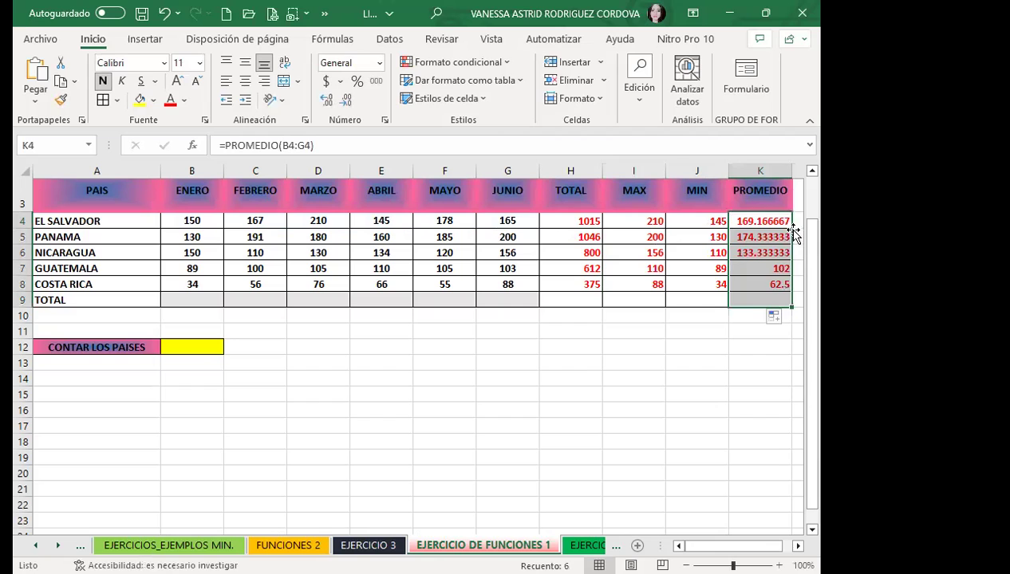
{"action": "left_click", "coordinate": [754, 300]}
{"action": "key", "text": "Delete"}
{"action": "left_click", "coordinate": [740, 318]}
Step: Show the five averages in K4:K8 with one decimal place (169.2, 174.3, 133.3, 102.0, 62.5)
{"action": "left_click_drag", "start_coordinate": [741, 221], "coordinate": [758, 284]}
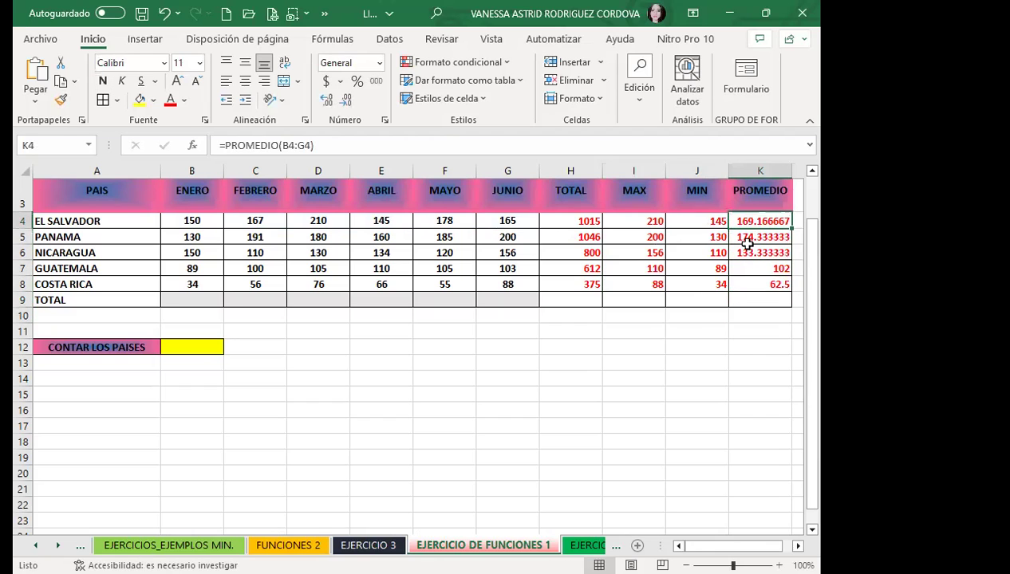
{"action": "left_click", "coordinate": [326, 102]}
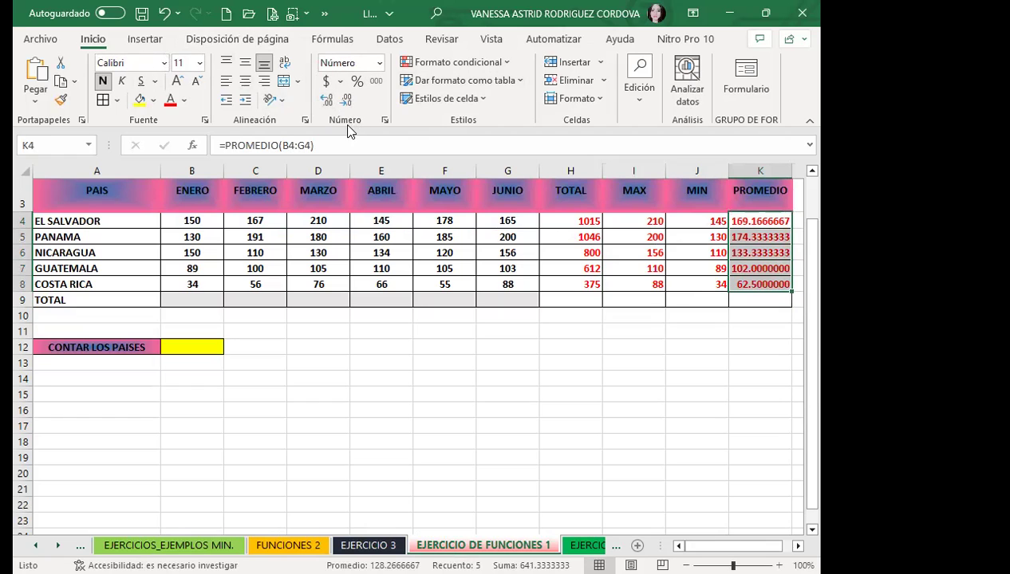
{"action": "left_click", "coordinate": [327, 102]}
{"action": "left_click", "coordinate": [344, 102]}
{"action": "left_click", "coordinate": [344, 102]}
{"action": "left_click", "coordinate": [343, 102]}
{"action": "left_click", "coordinate": [344, 102]}
{"action": "left_click", "coordinate": [344, 102]}
{"action": "left_click", "coordinate": [344, 102]}
{"action": "left_click", "coordinate": [343, 102]}
{"action": "left_click", "coordinate": [326, 102]}
{"action": "left_click", "coordinate": [568, 359]}
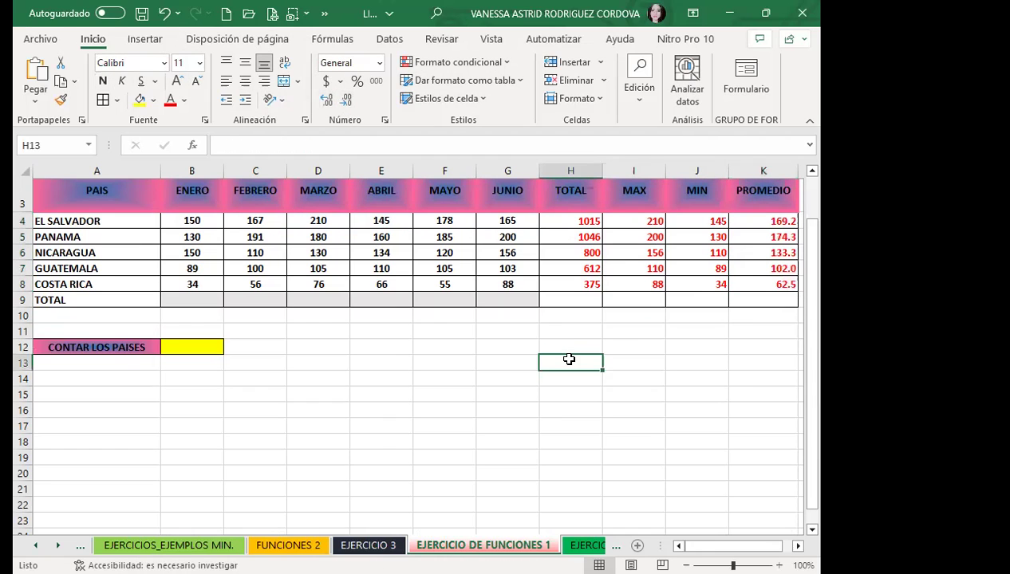
{"action": "left_click", "coordinate": [692, 249]}
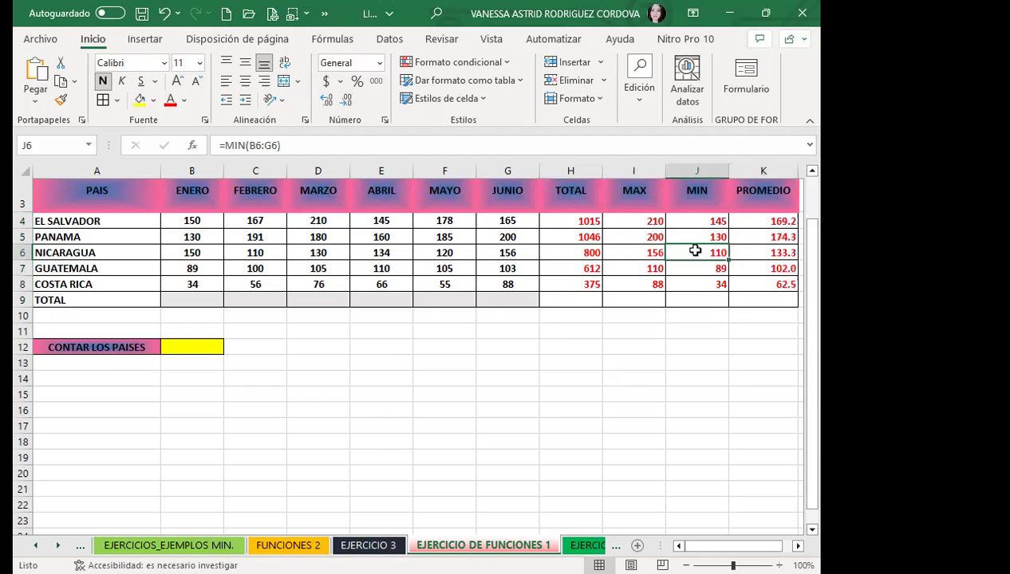
{"action": "left_click", "coordinate": [209, 265]}
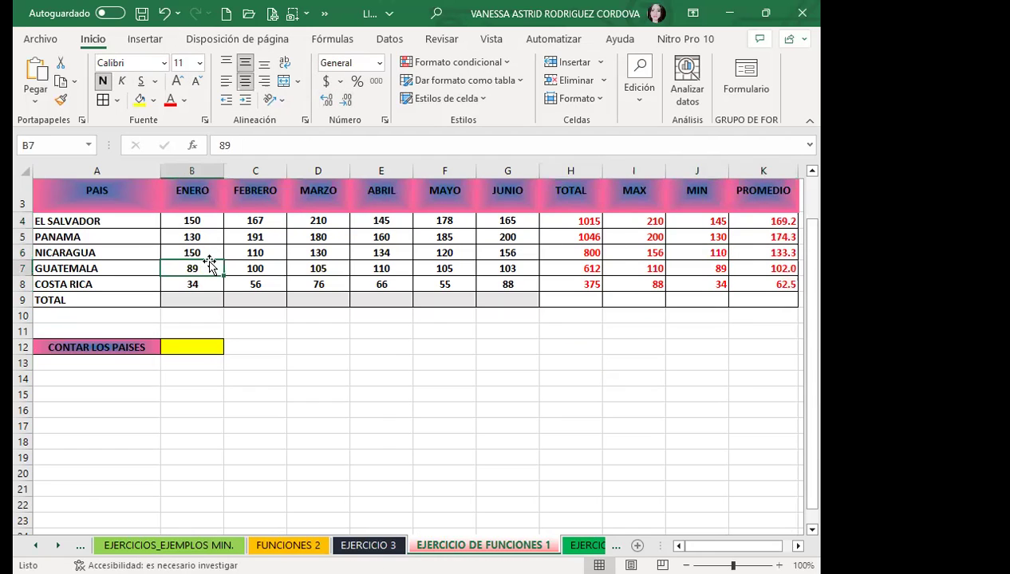
{"action": "left_click", "coordinate": [190, 346]}
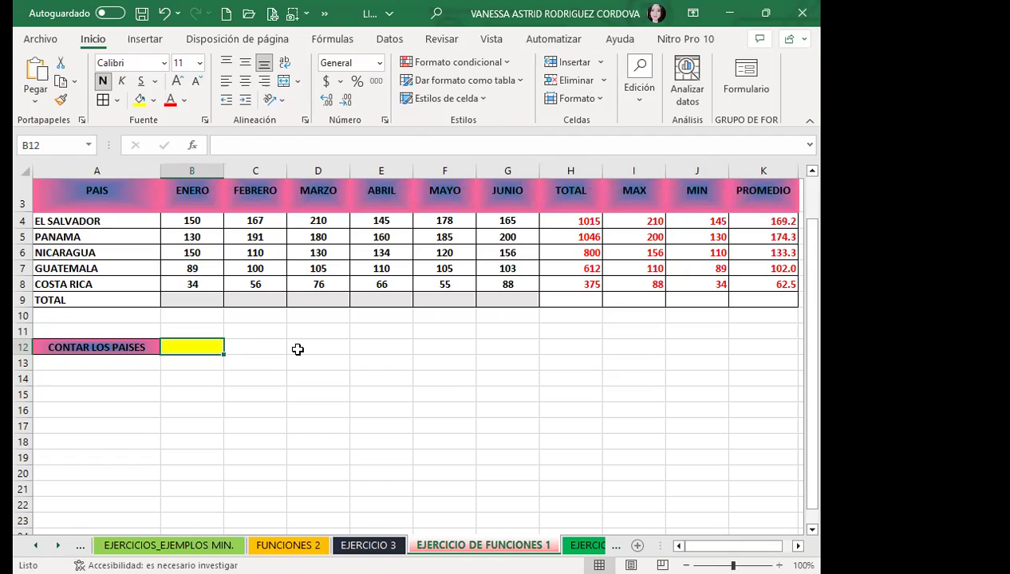
{"action": "left_click", "coordinate": [73, 381]}
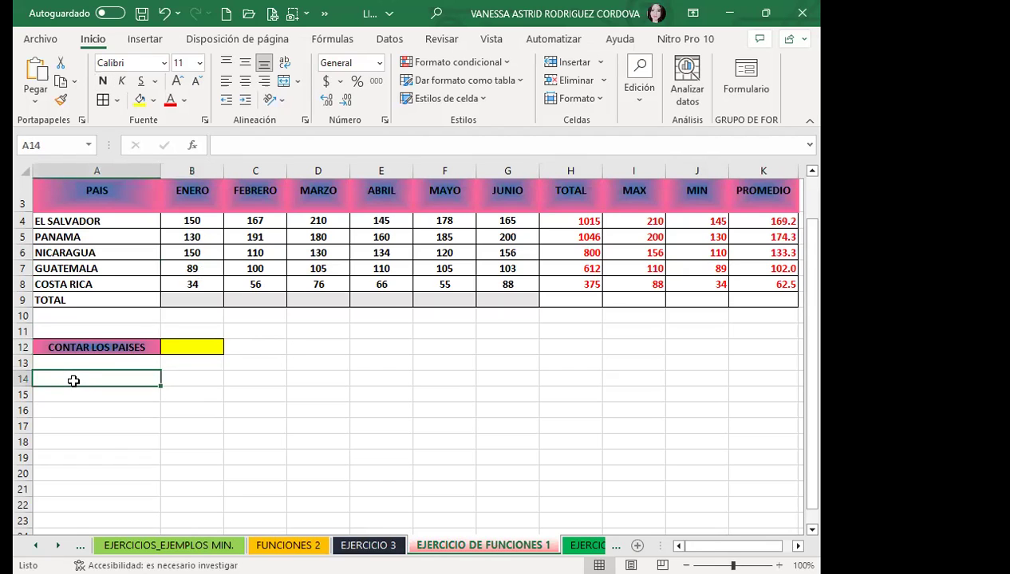
Step: Type the labels CONTAR in A14 and CONTARA in A15, and begin a count formula in B14
{"action": "type", "text": "CONTAR"}
{"action": "key", "text": "Return"}
{"action": "type", "text": "CONTARA"}
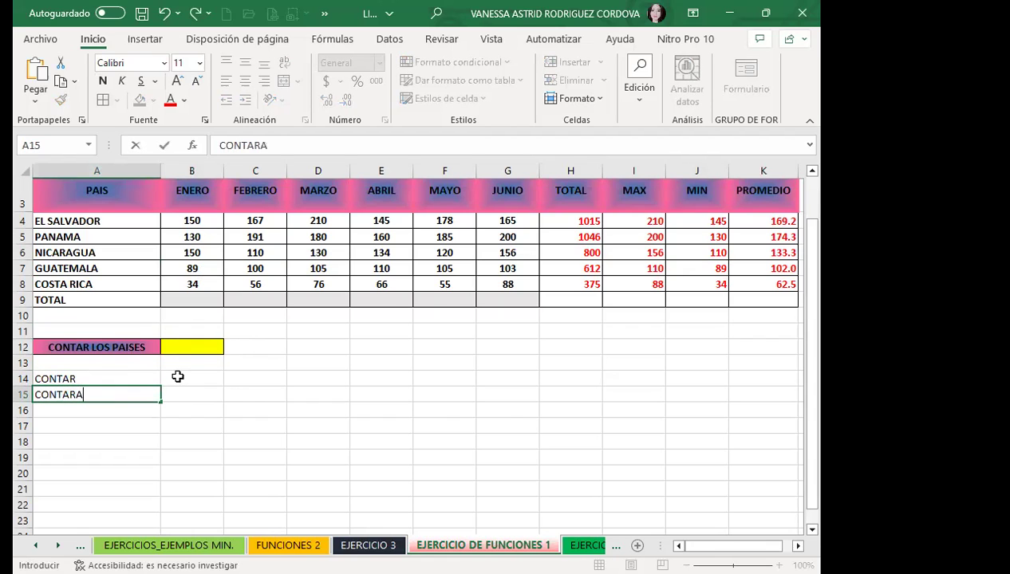
{"action": "left_click", "coordinate": [180, 376]}
{"action": "type", "text": "="}
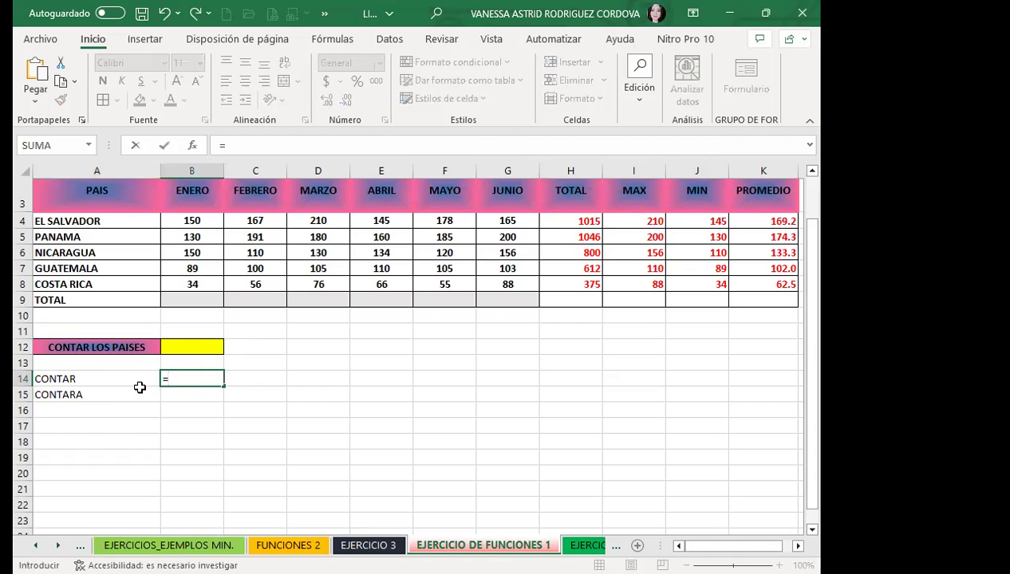
{"action": "type", "text": "CONY"}
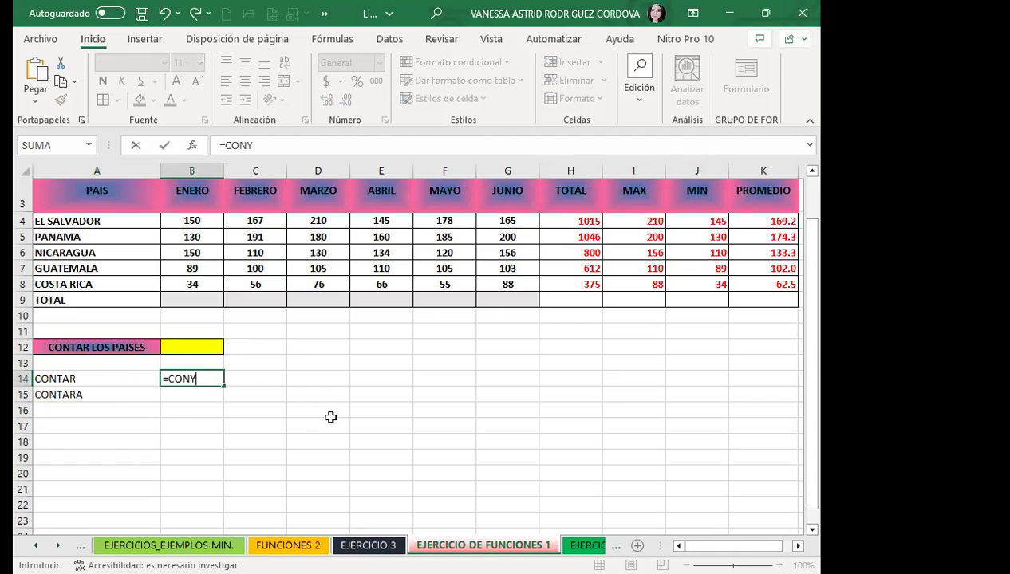
Step: Finish =CONTAR(B4:B8) in B14 to count the January values, giving 5
{"action": "key", "text": "BackSpace"}
{"action": "type", "text": "T"}
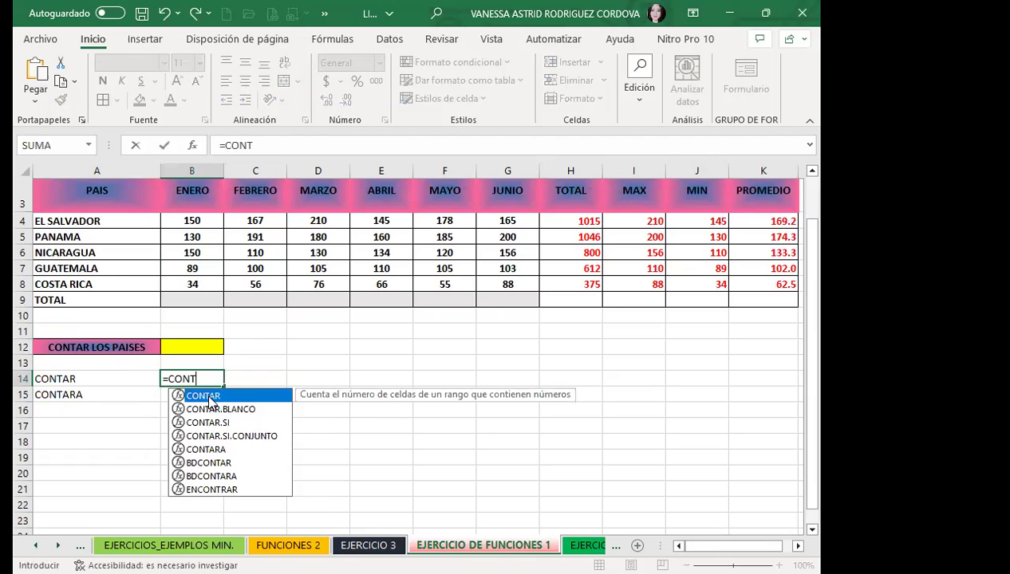
{"action": "key", "text": "Tab"}
{"action": "left_click_drag", "start_coordinate": [208, 221], "coordinate": [197, 283]}
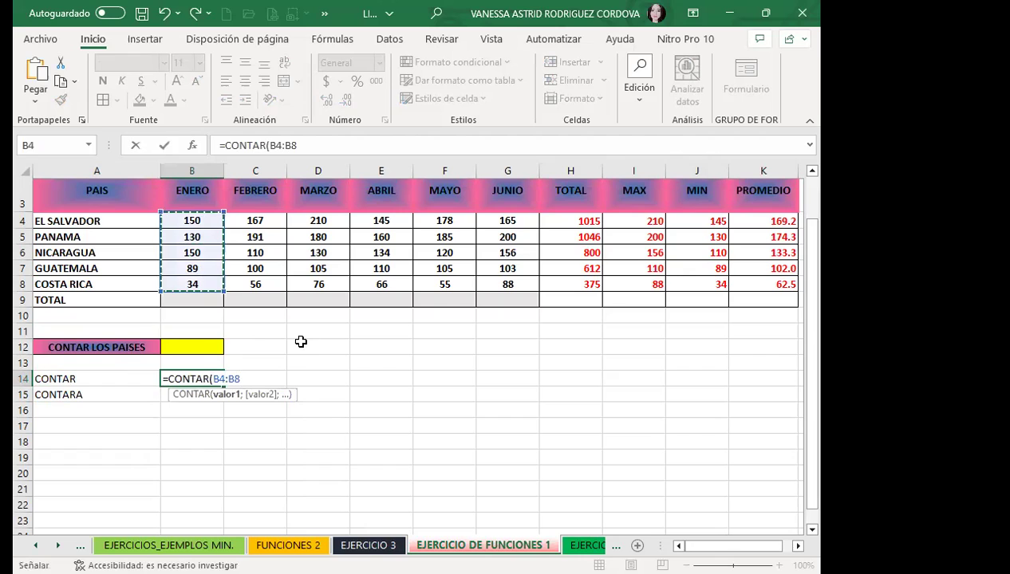
{"action": "key", "text": "Return"}
{"action": "left_click", "coordinate": [193, 376]}
Step: Enter =CONTAR(A4:A8) in C14 to show that counting the country names gives 0
{"action": "left_click", "coordinate": [247, 377]}
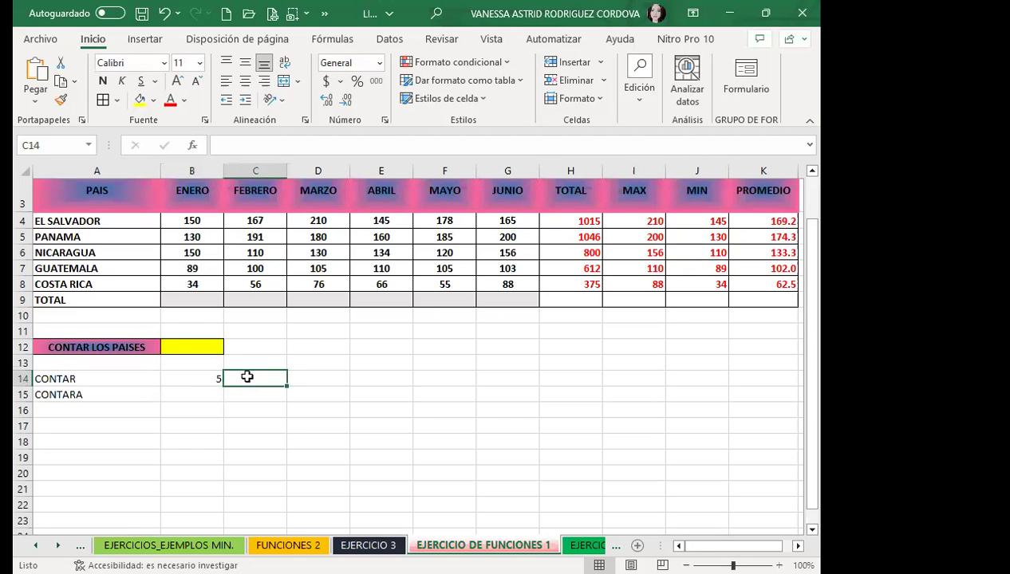
{"action": "type", "text": "="}
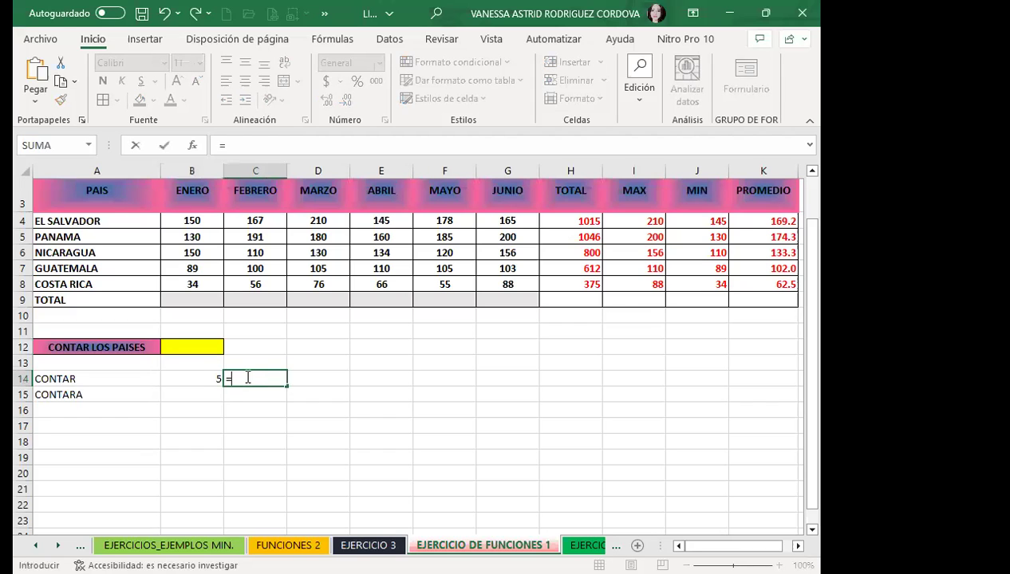
{"action": "type", "text": "CONTAR"}
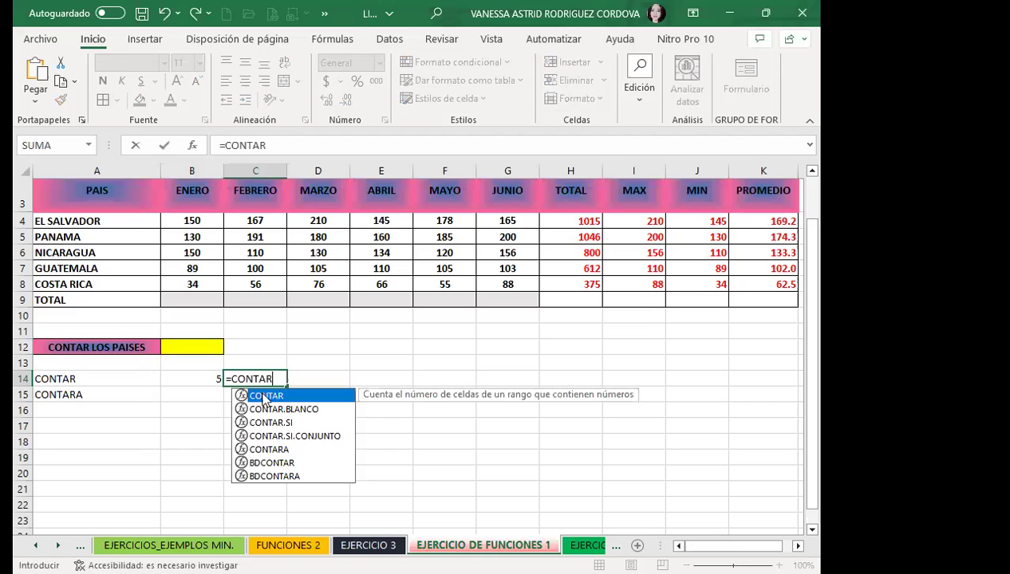
{"action": "type", "text": "("}
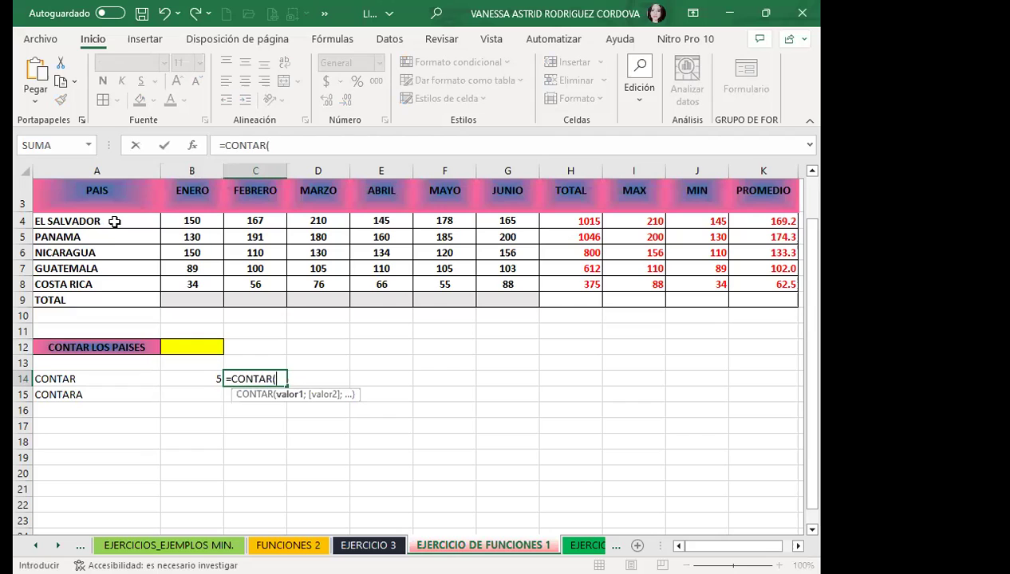
{"action": "left_click_drag", "start_coordinate": [111, 223], "coordinate": [109, 286]}
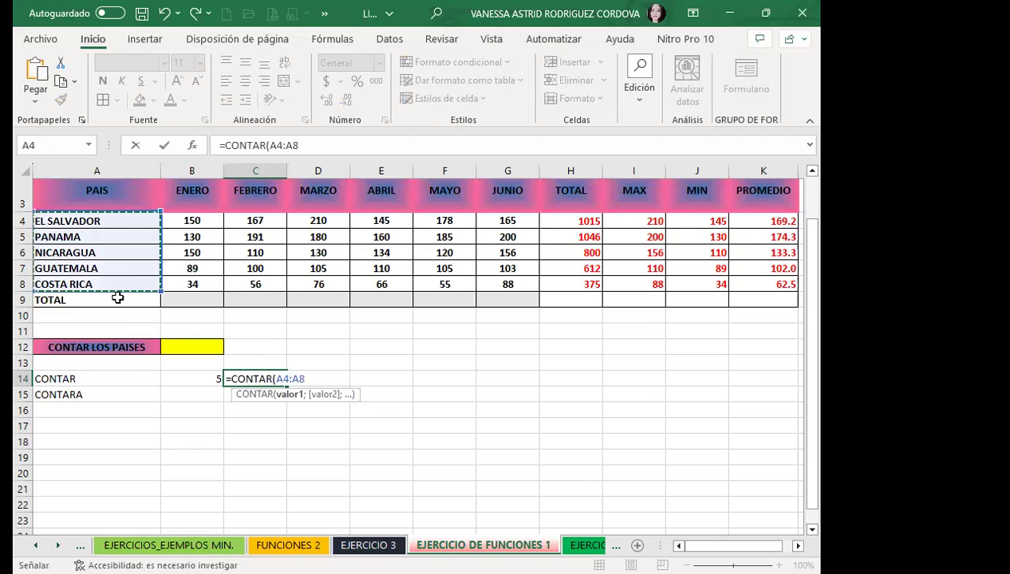
{"action": "key", "text": "Return"}
{"action": "left_click", "coordinate": [237, 375]}
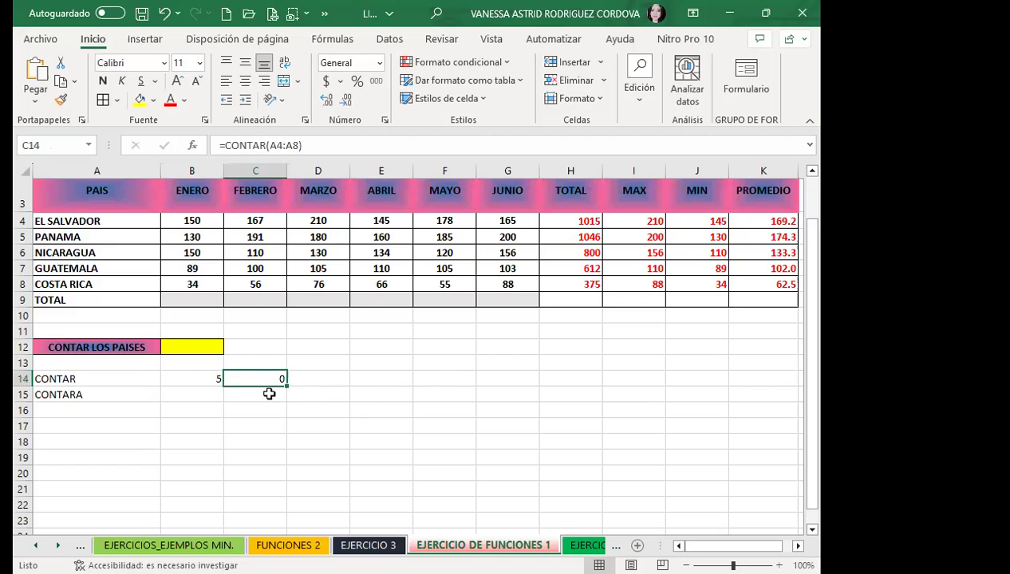
{"action": "left_click", "coordinate": [199, 391]}
Step: Enter =CONTARA(A4:A8) in B15 to count the country names, giving 5
{"action": "type", "text": "="}
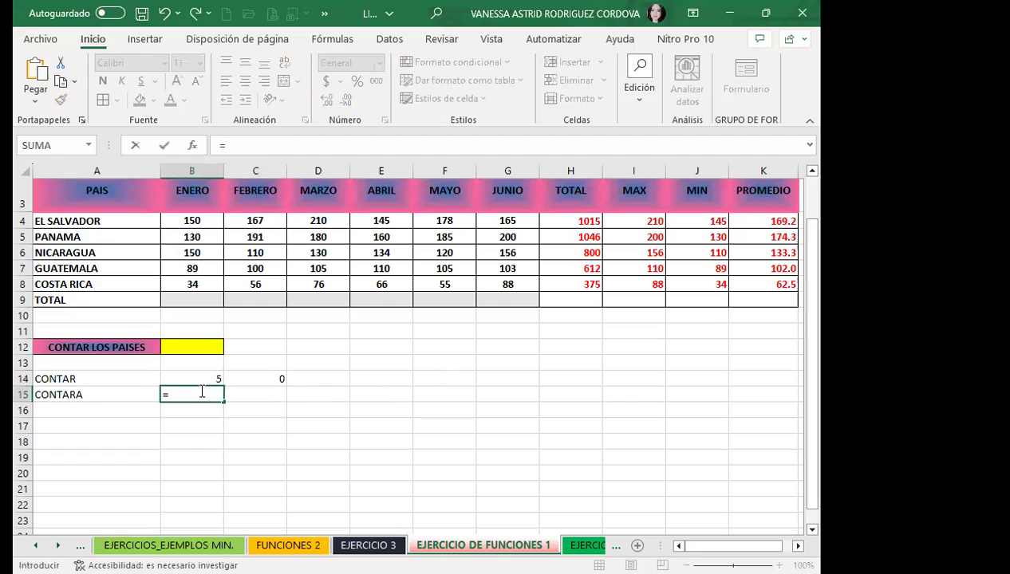
{"action": "type", "text": "CONTAR"}
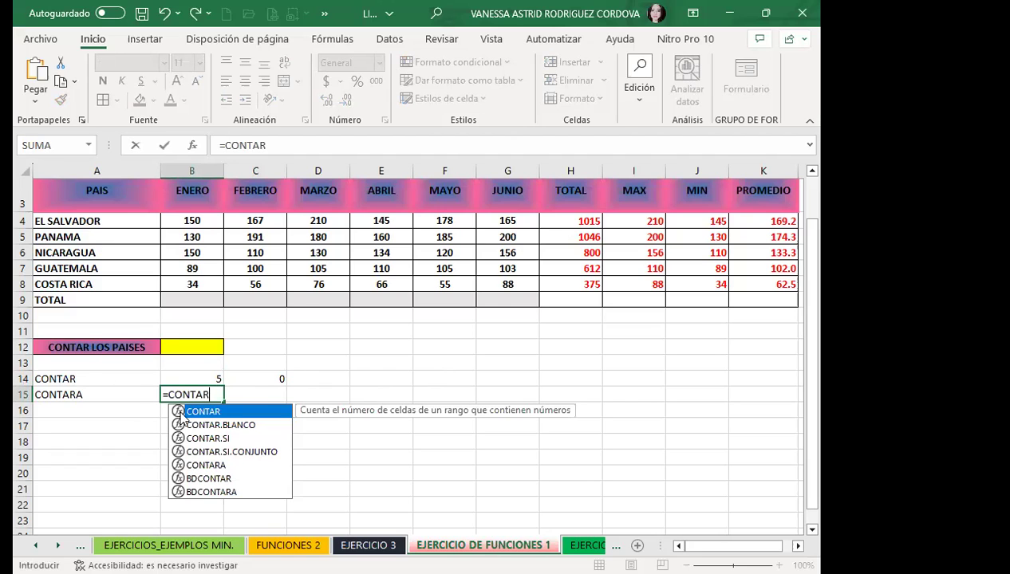
{"action": "left_click", "coordinate": [190, 465]}
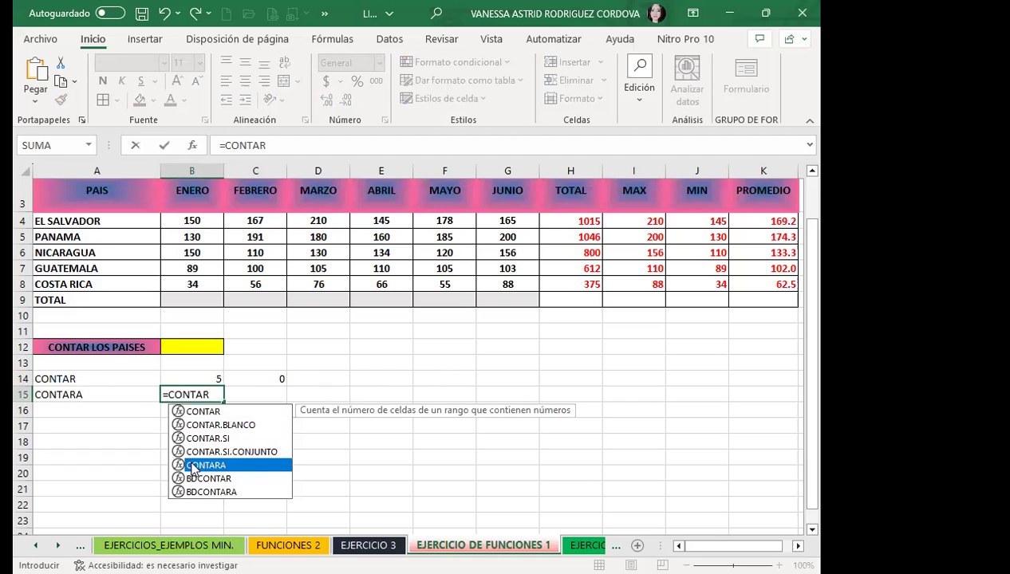
{"action": "key", "text": "Tab"}
{"action": "left_click_drag", "start_coordinate": [135, 220], "coordinate": [135, 279]}
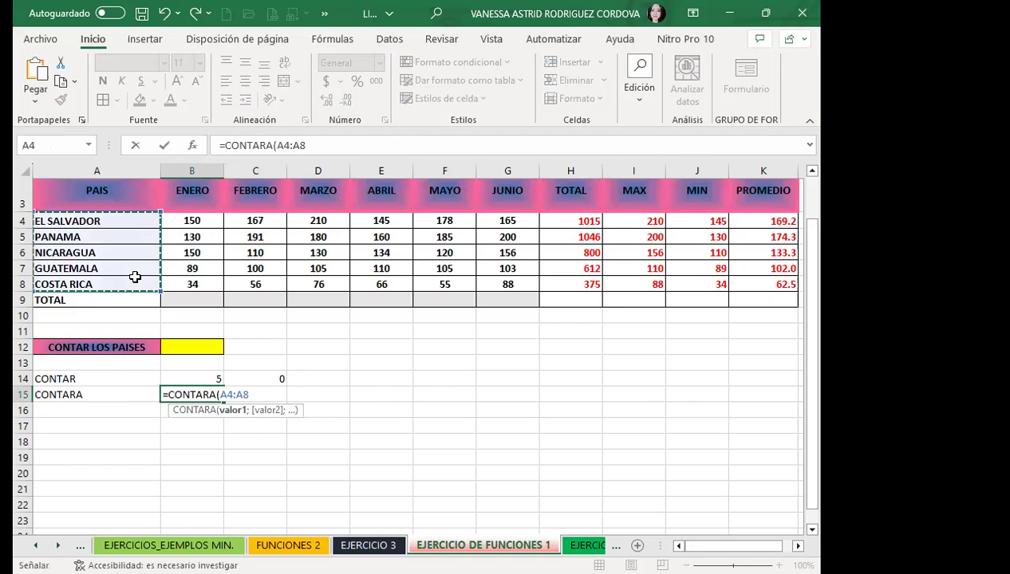
{"action": "key", "text": "Return"}
Step: Enter a CONTARA formula in C15 counting the filled ENERO cells, also returning 5
{"action": "left_click", "coordinate": [247, 398]}
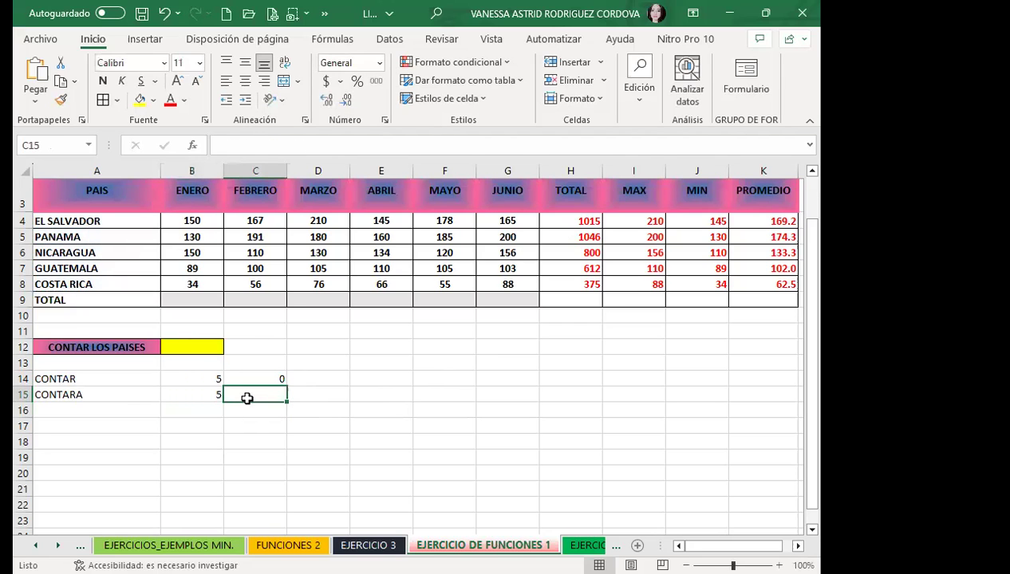
{"action": "type", "text": "="}
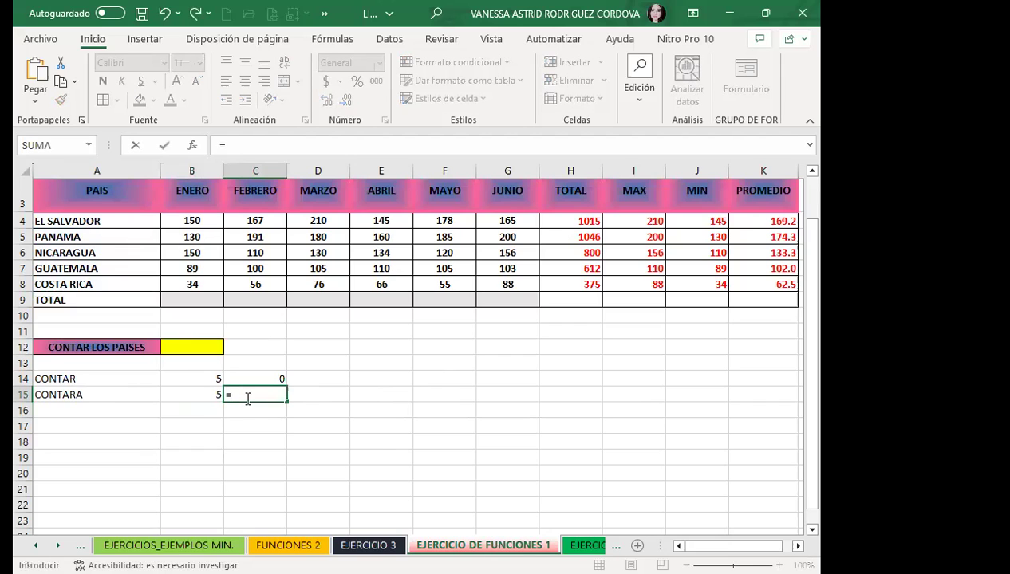
{"action": "type", "text": "CONTAR"}
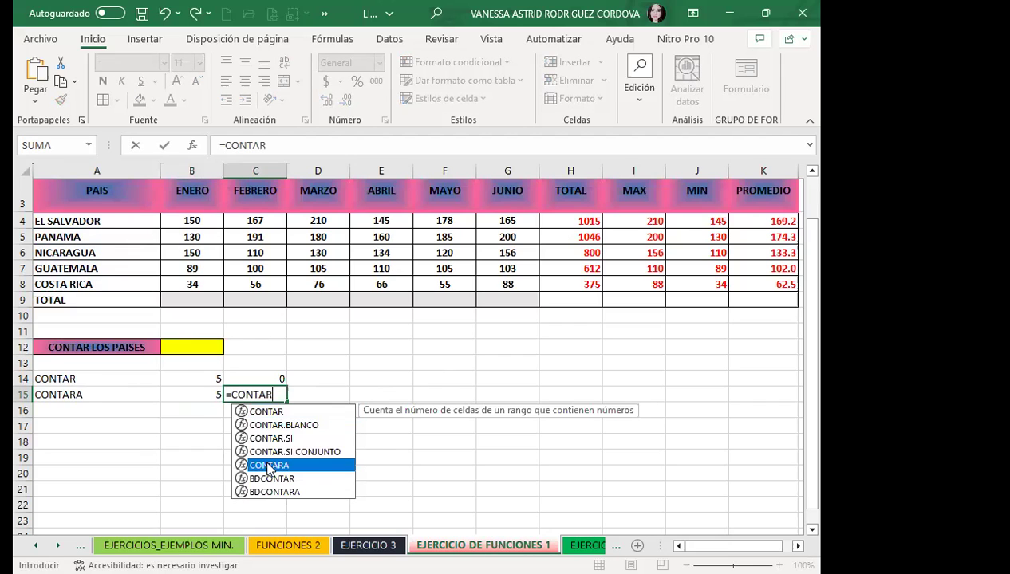
{"action": "key", "text": "Tab"}
{"action": "left_click_drag", "start_coordinate": [192, 221], "coordinate": [195, 283]}
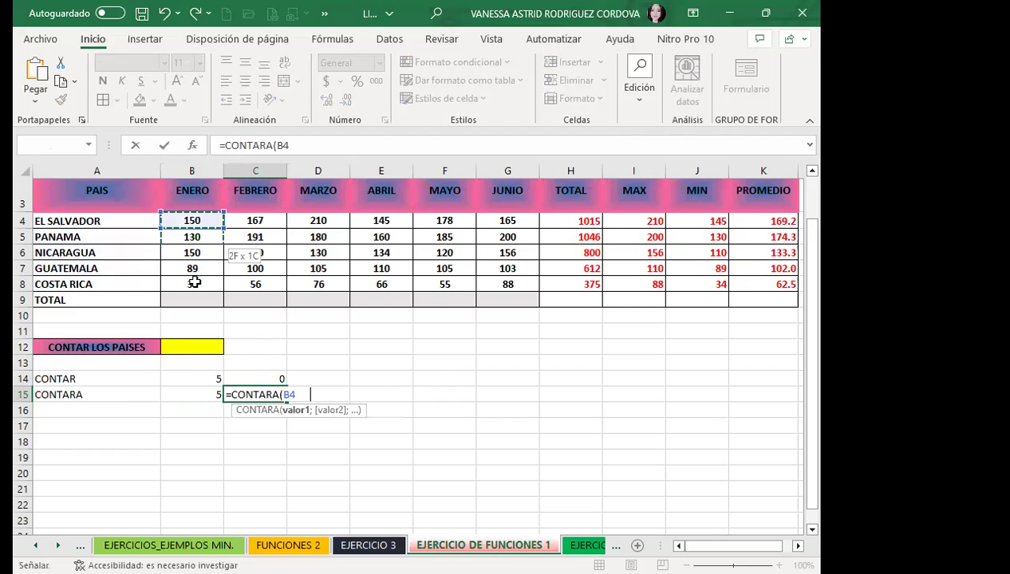
{"action": "key", "text": "Return"}
{"action": "left_click", "coordinate": [189, 391]}
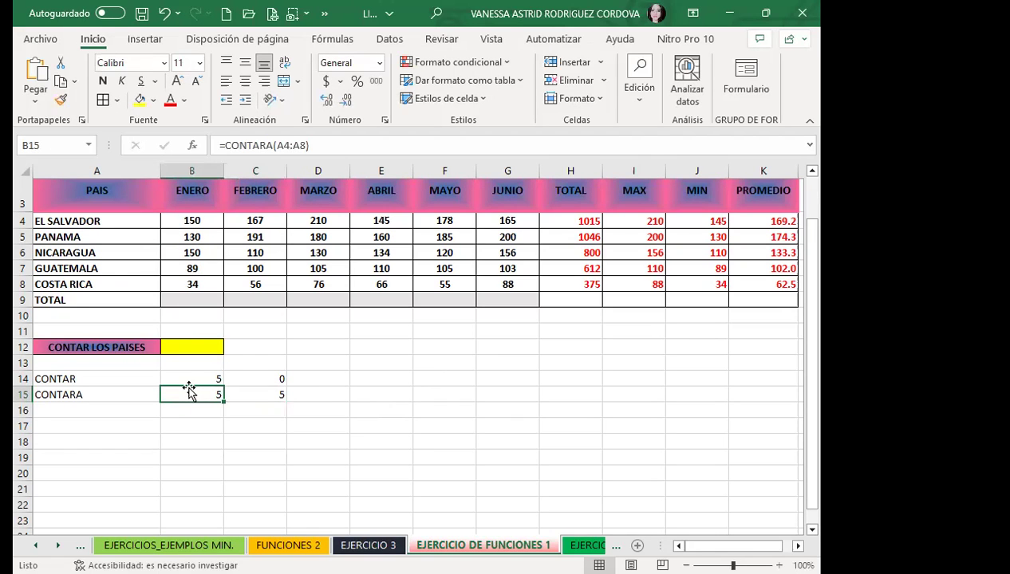
{"action": "left_click", "coordinate": [171, 344]}
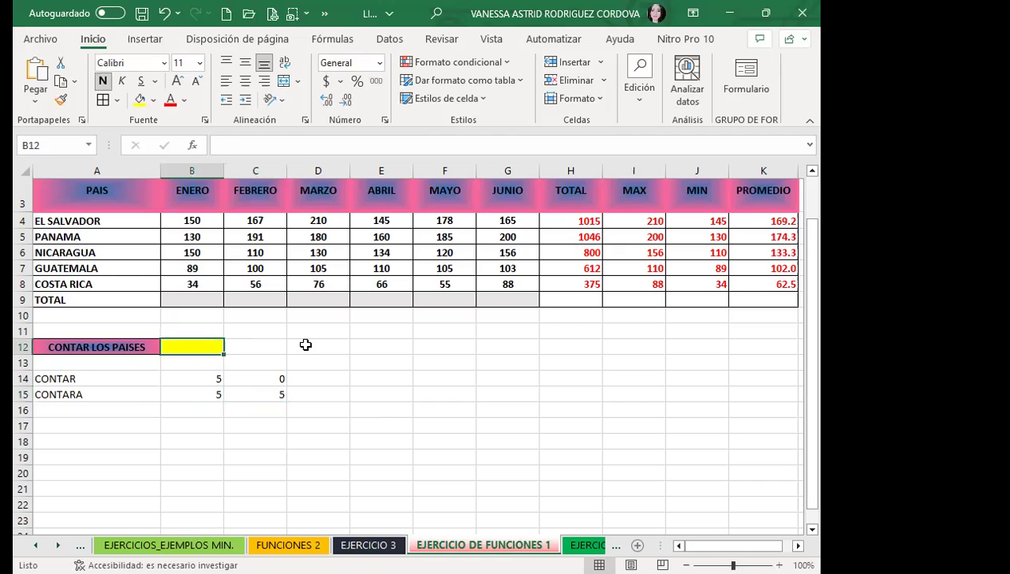
Step: Enter =CONTARA(A4:A8) in the yellow B12 cell, showing 5 countries
{"action": "type", "text": "="}
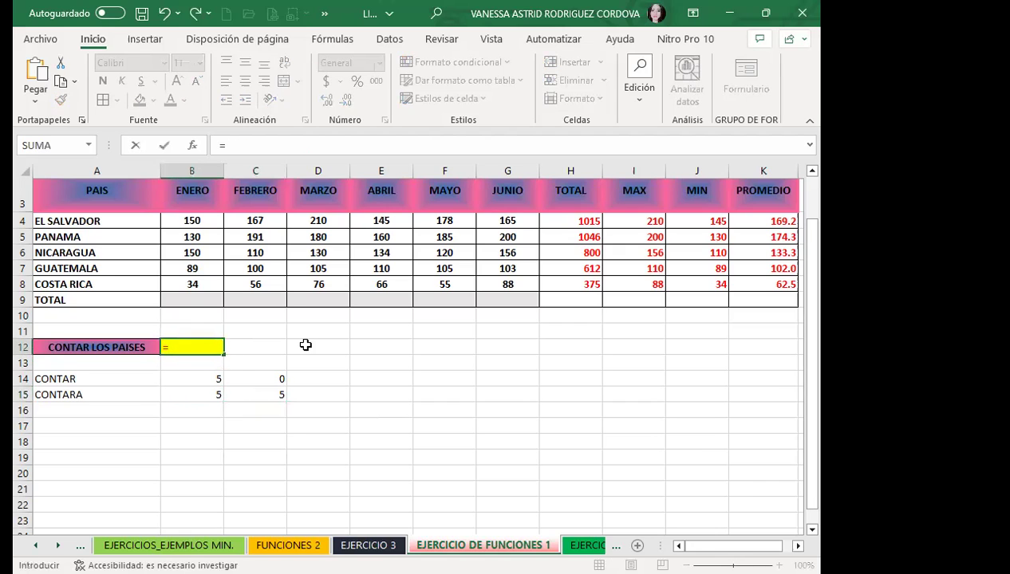
{"action": "type", "text": "CONTAR"}
{"action": "left_click", "coordinate": [205, 418]}
{"action": "key", "text": "Tab"}
{"action": "left_click_drag", "start_coordinate": [94, 226], "coordinate": [128, 273]}
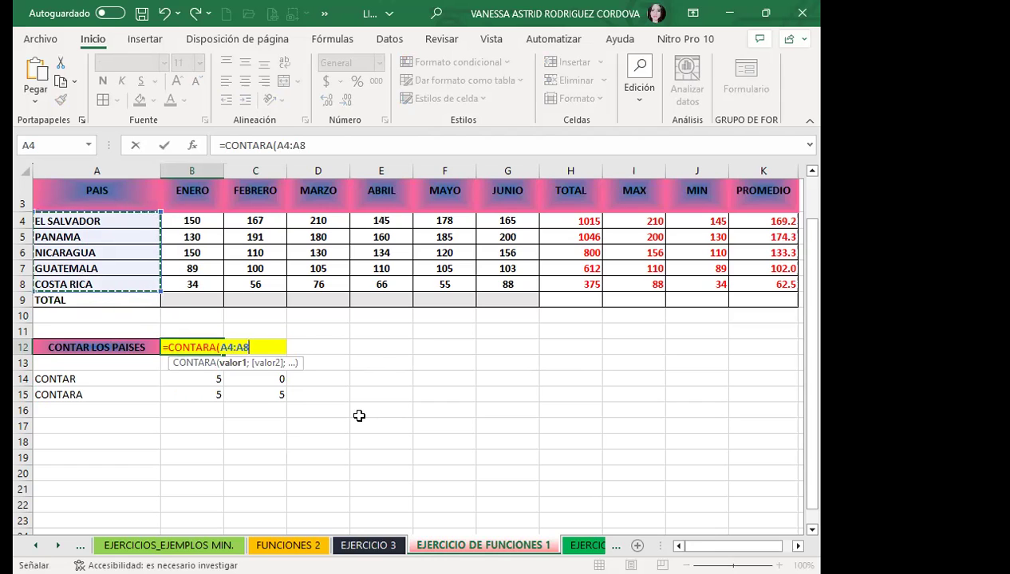
{"action": "key", "text": "Return"}
{"action": "left_click", "coordinate": [191, 348]}
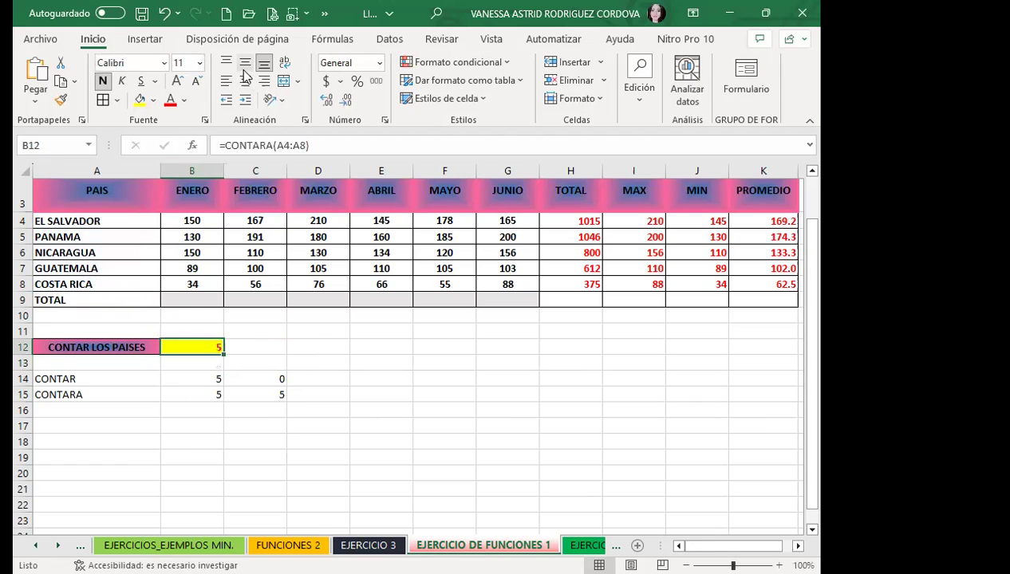
{"action": "left_click", "coordinate": [191, 377]}
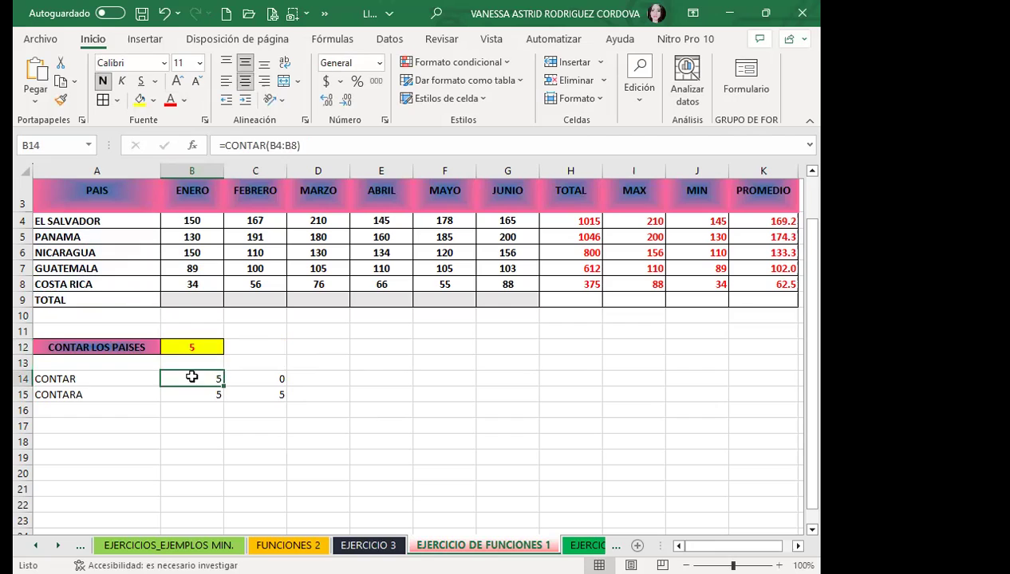
{"action": "left_click", "coordinate": [118, 376]}
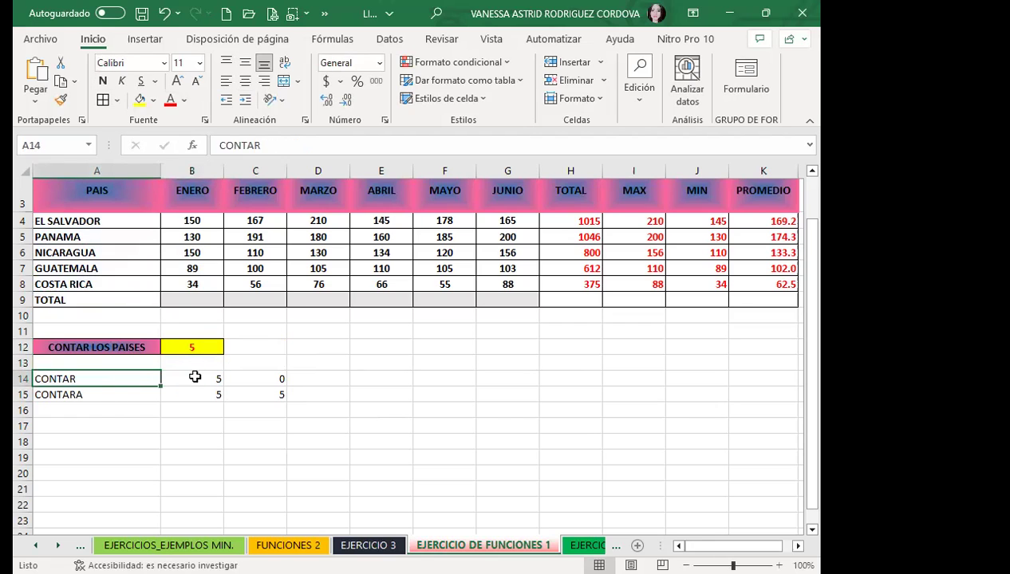
{"action": "left_click", "coordinate": [194, 376]}
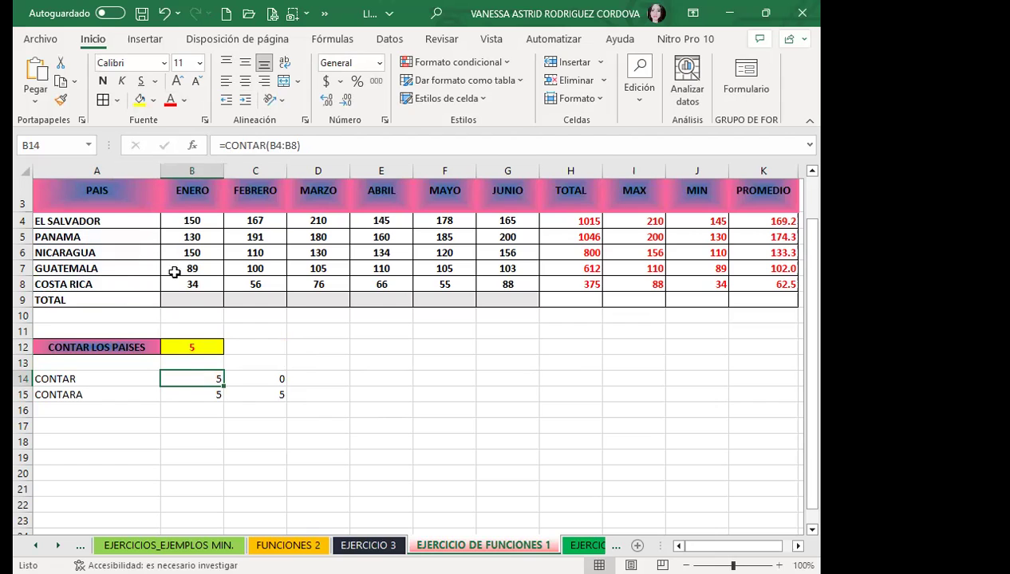
{"action": "left_click", "coordinate": [115, 250]}
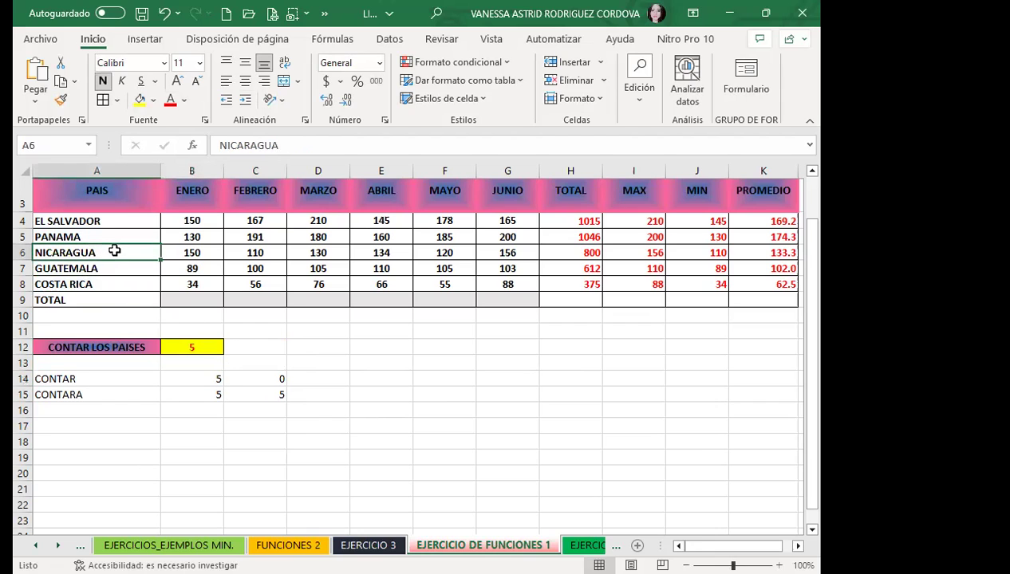
{"action": "type", "text": "5454"}
{"action": "left_click", "coordinate": [120, 282]}
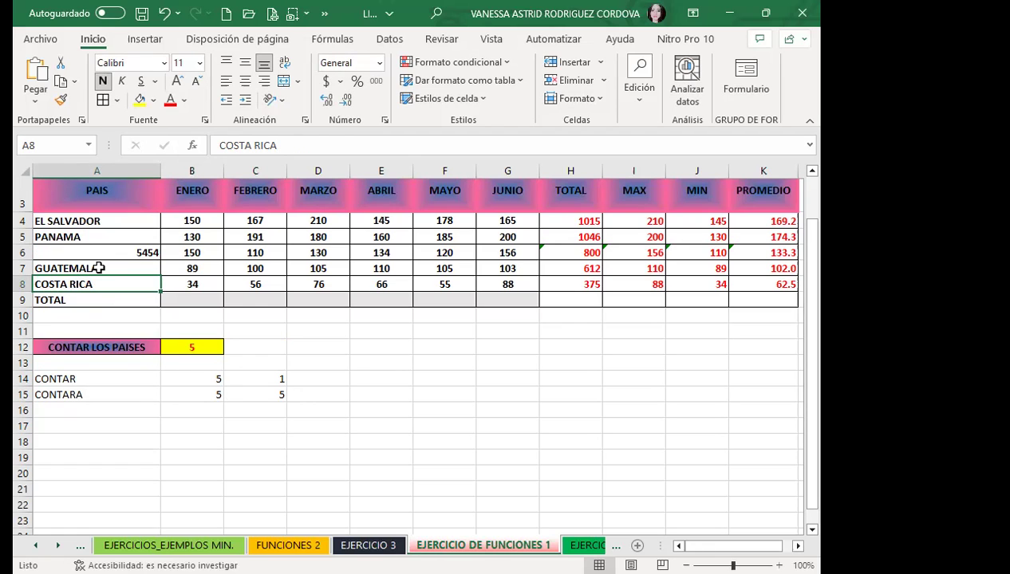
{"action": "key", "text": "ctrl+z"}
{"action": "key", "text": "Delete"}
{"action": "left_click", "coordinate": [114, 272]}
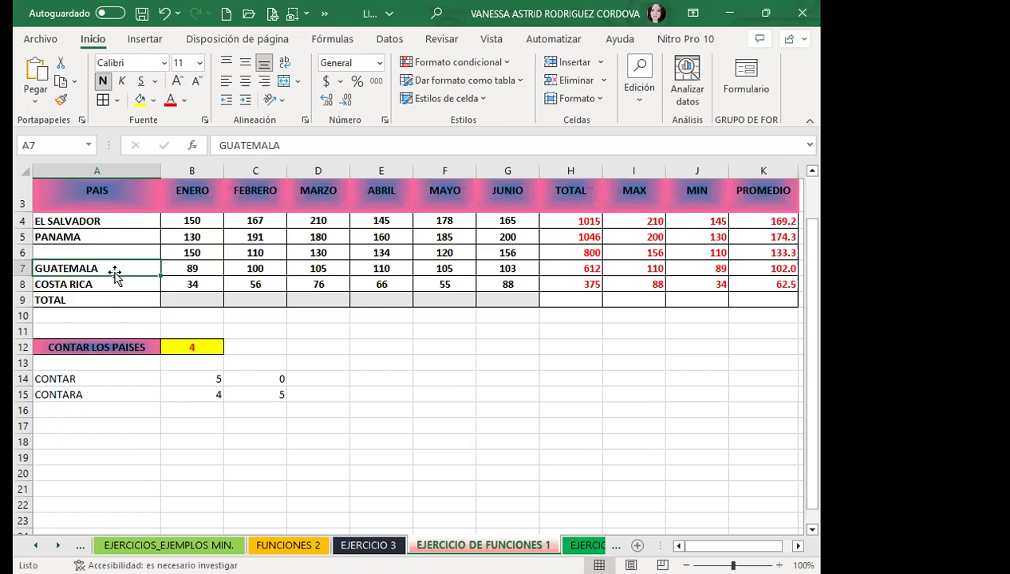
{"action": "left_click", "coordinate": [117, 252]}
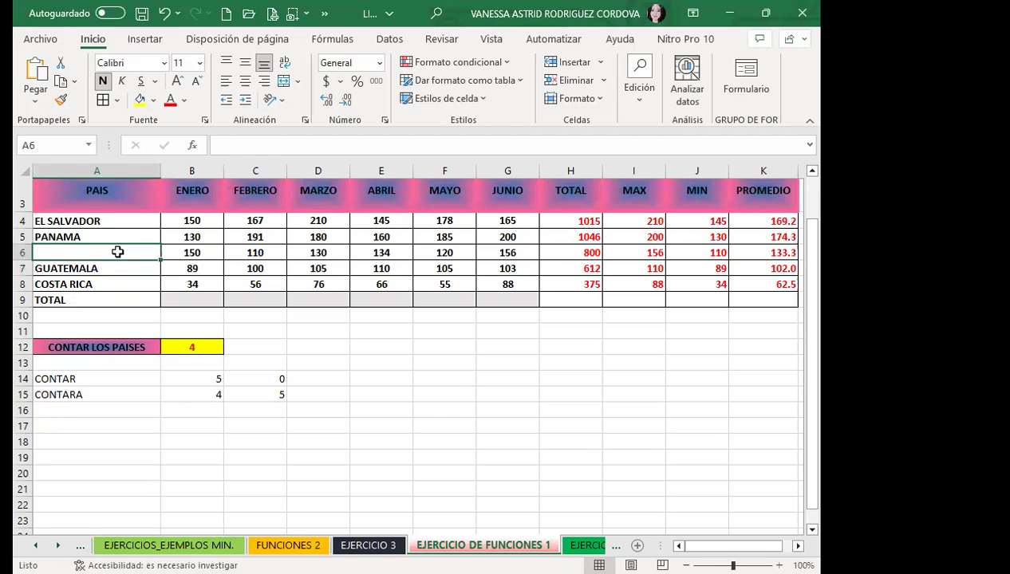
{"action": "key", "text": "ctrl+z"}
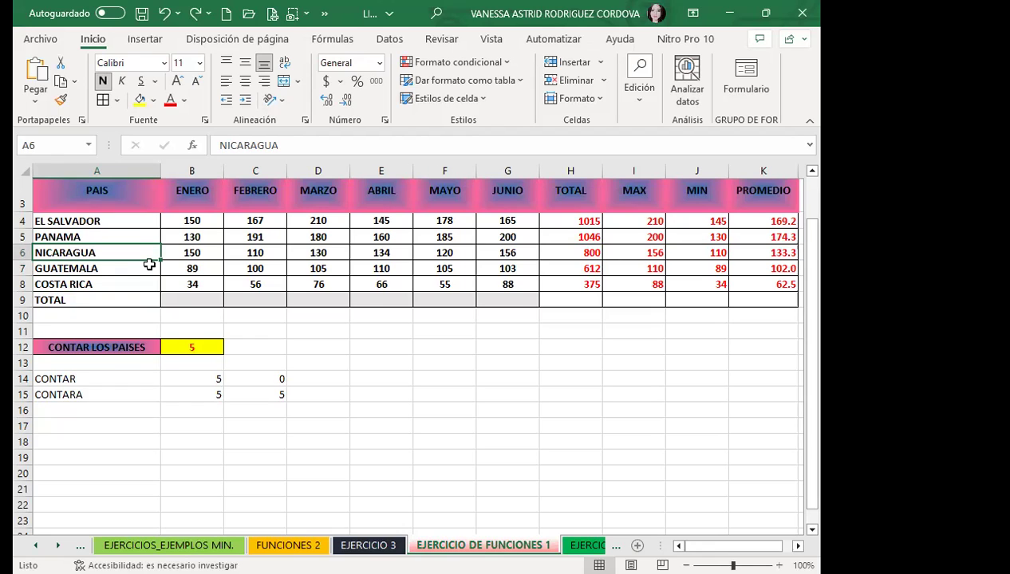
{"action": "left_click", "coordinate": [182, 345]}
{"action": "left_click", "coordinate": [179, 380]}
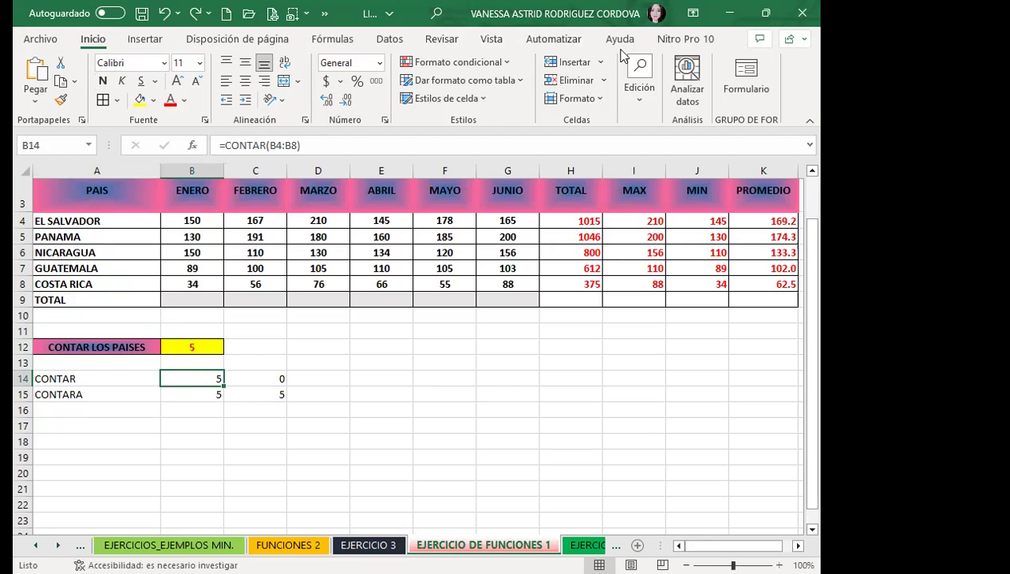
Step: AutoSum the TOTAL row B9:K9 and format the sums as whole numbers, from 553 to 3848
{"action": "left_click_drag", "start_coordinate": [198, 297], "coordinate": [749, 299]}
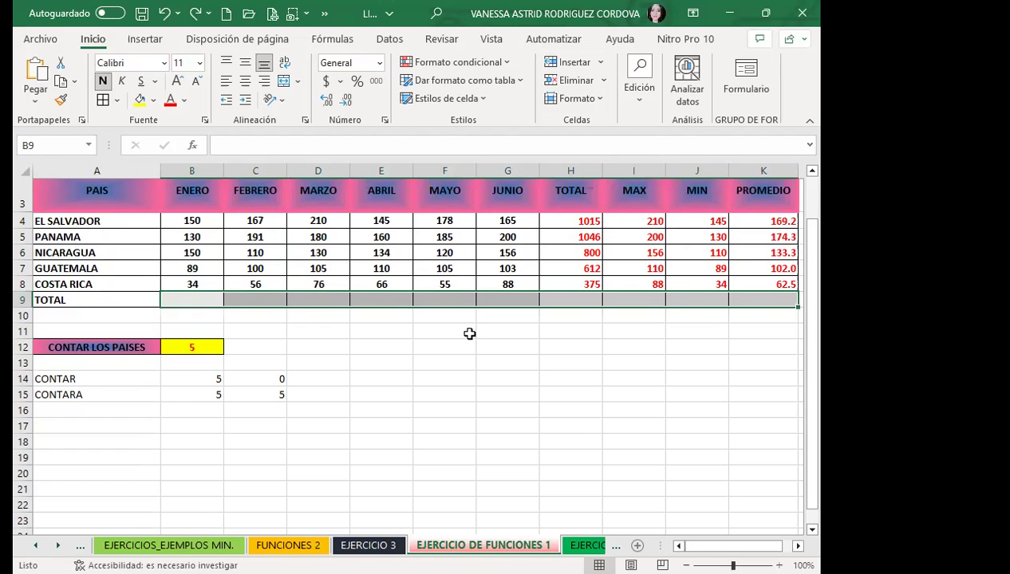
{"action": "key", "text": "alt+equal"}
{"action": "left_click", "coordinate": [347, 102]}
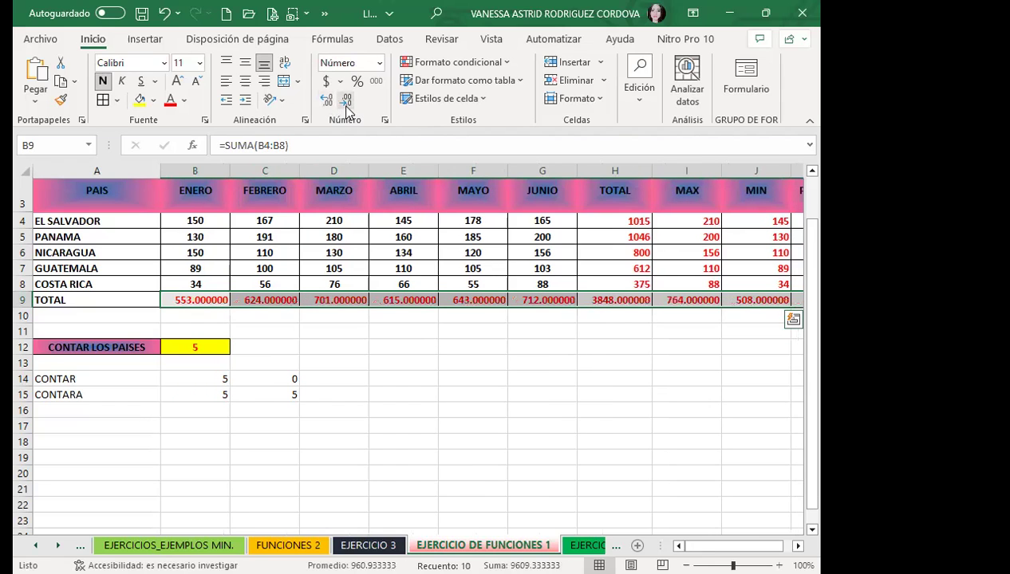
{"action": "left_click", "coordinate": [347, 102]}
{"action": "left_click", "coordinate": [347, 102]}
{"action": "left_click", "coordinate": [347, 102]}
{"action": "left_click", "coordinate": [347, 102]}
{"action": "left_click", "coordinate": [347, 102]}
{"action": "left_click", "coordinate": [347, 103]}
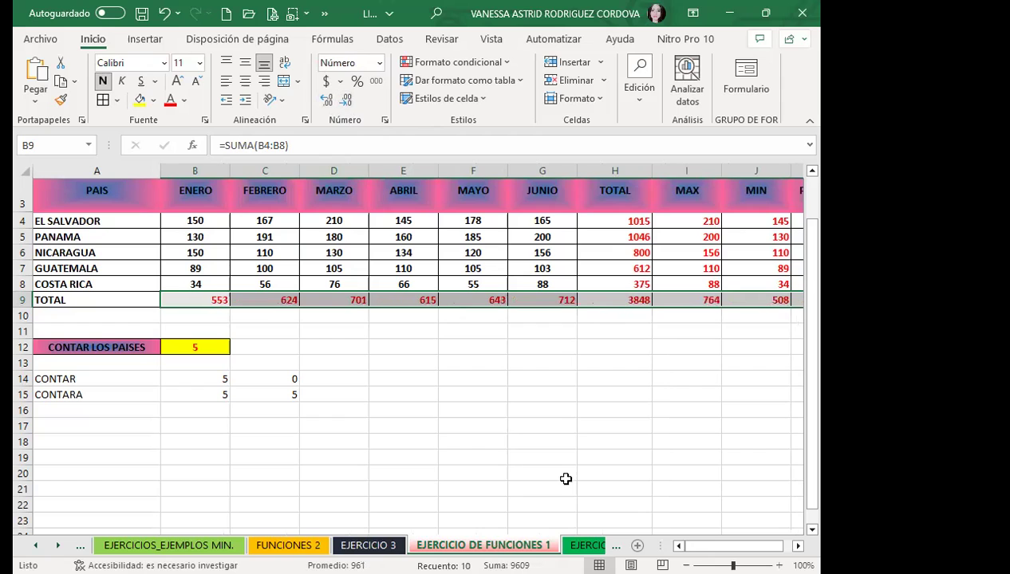
{"action": "scroll", "coordinate": [624, 494], "scroll_direction": "right", "scroll_amount": 1}
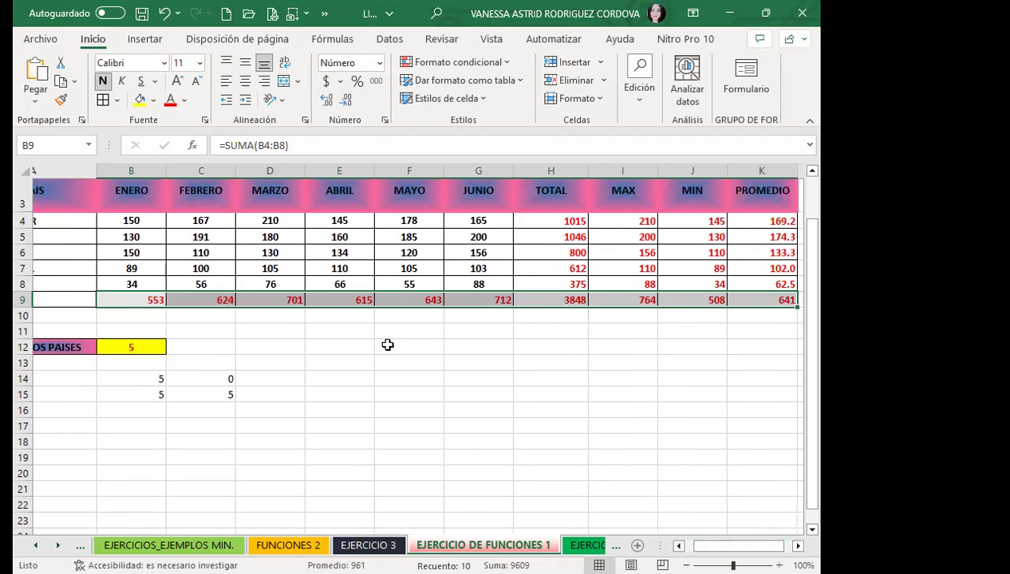
{"action": "left_click", "coordinate": [388, 345]}
{"action": "left_click", "coordinate": [321, 359]}
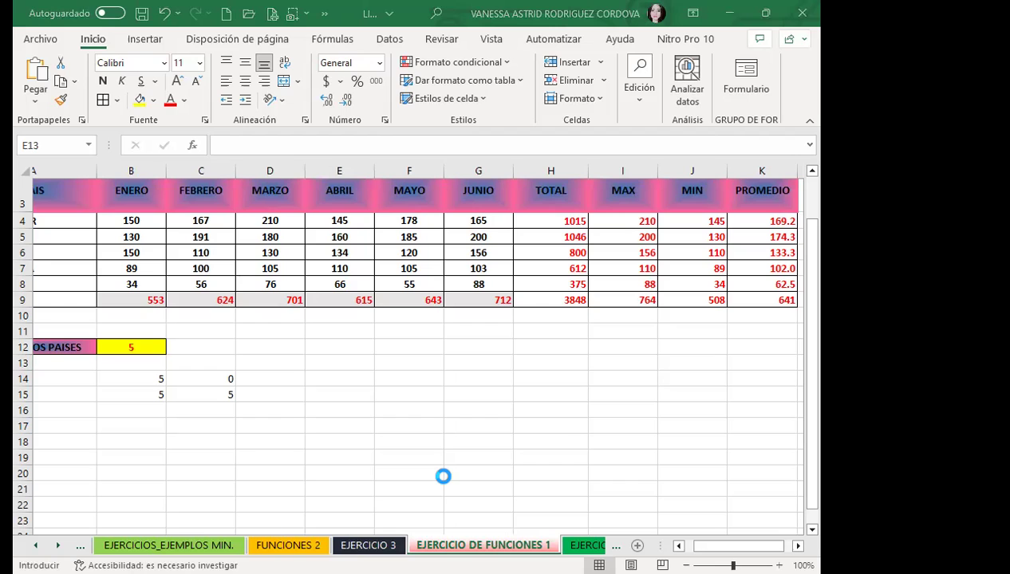
Step: Switch to the browser and open the course's 'Foro de discusión y preguntas clase #1' page
{"action": "left_click", "coordinate": [515, 375]}
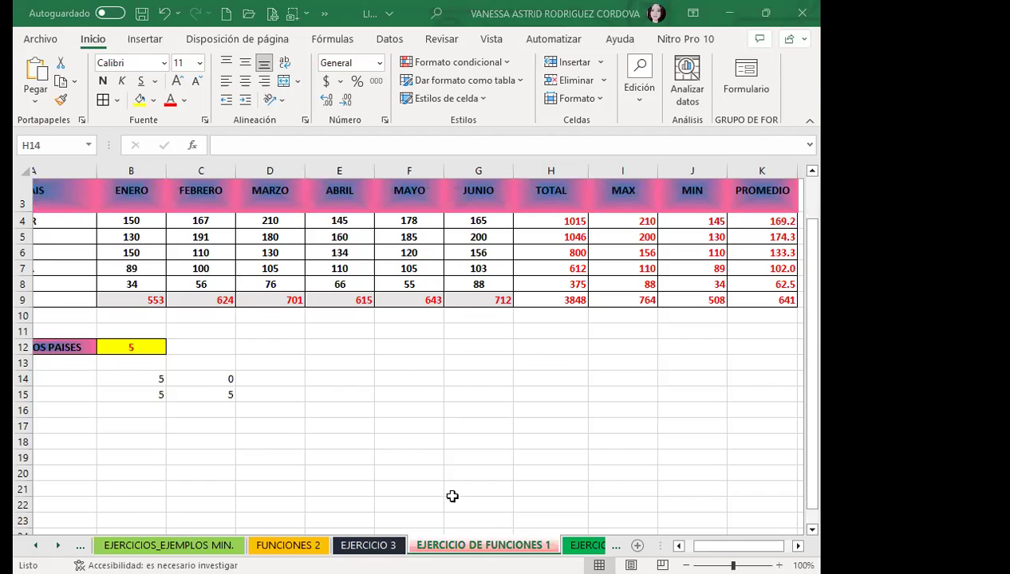
{"action": "key", "text": "alt+Tab"}
{"action": "scroll", "coordinate": [249, 376], "scroll_direction": "down", "scroll_amount": 2}
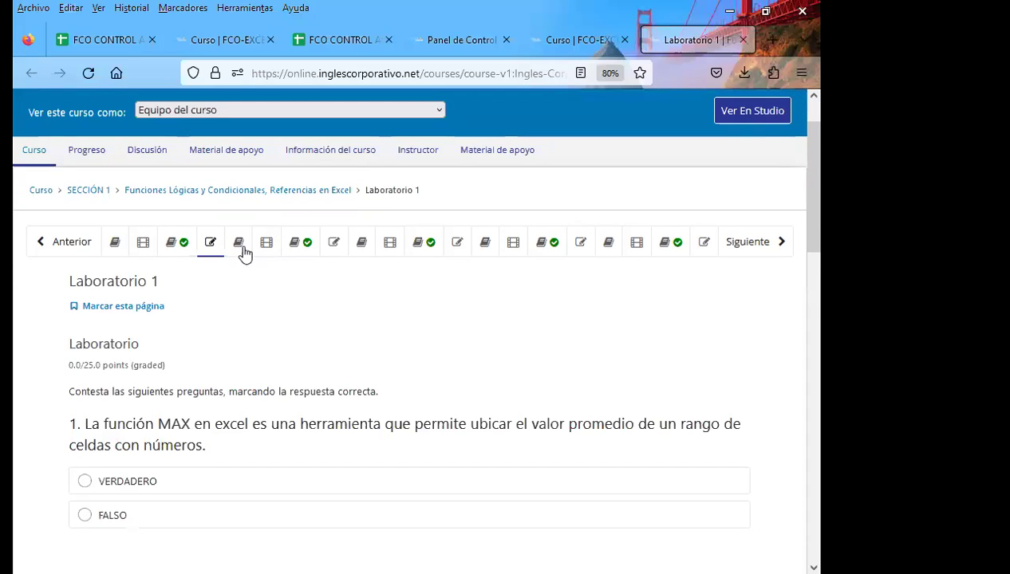
{"action": "left_click", "coordinate": [177, 251]}
{"action": "scroll", "coordinate": [371, 325], "scroll_direction": "down", "scroll_amount": 2}
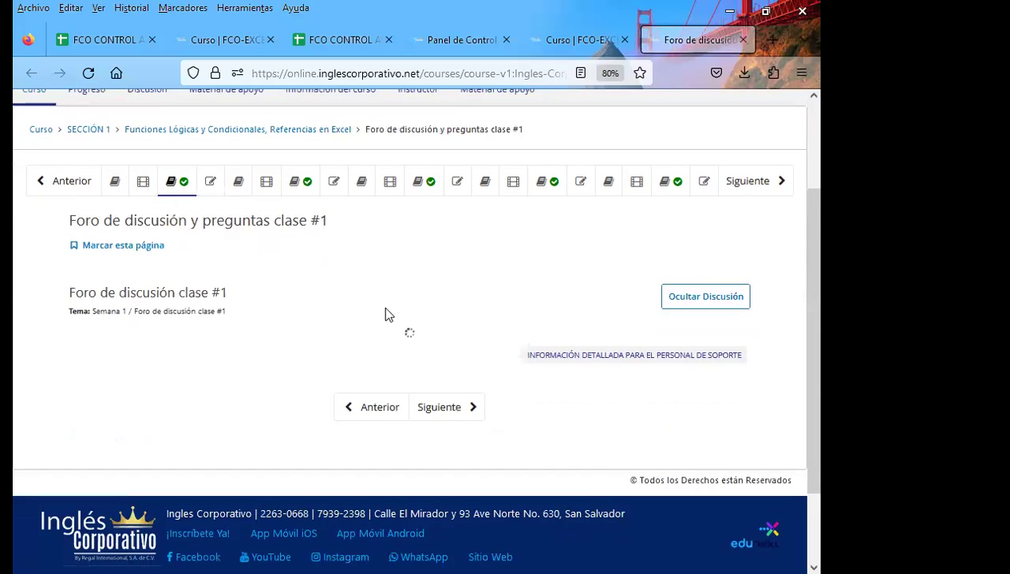
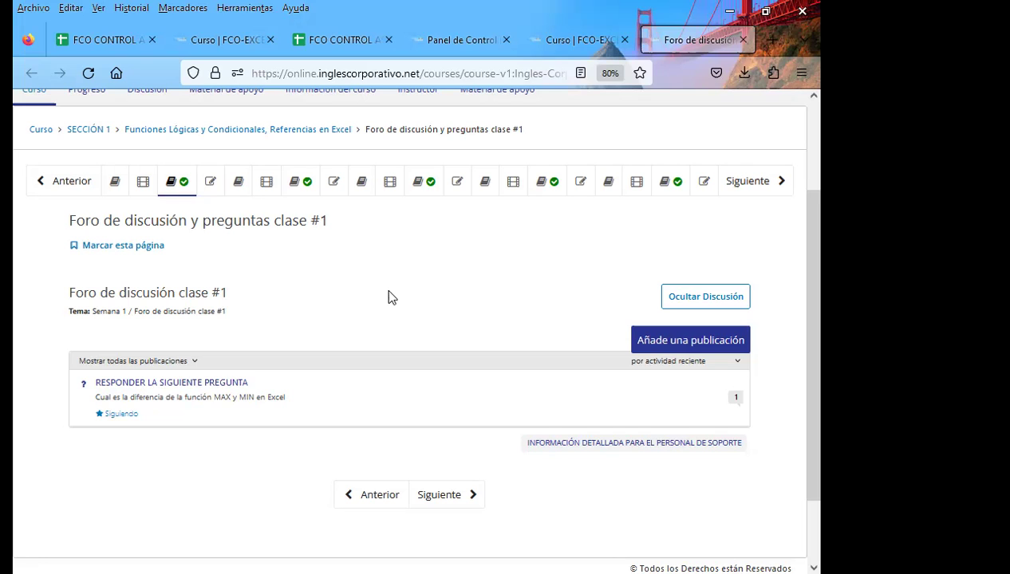
Step: Open the 'RESPONDER LA SIGUIENTE PREGUNTA' thread about MAX versus MIN in Excel
{"action": "scroll", "coordinate": [459, 300], "scroll_direction": "down", "scroll_amount": 2}
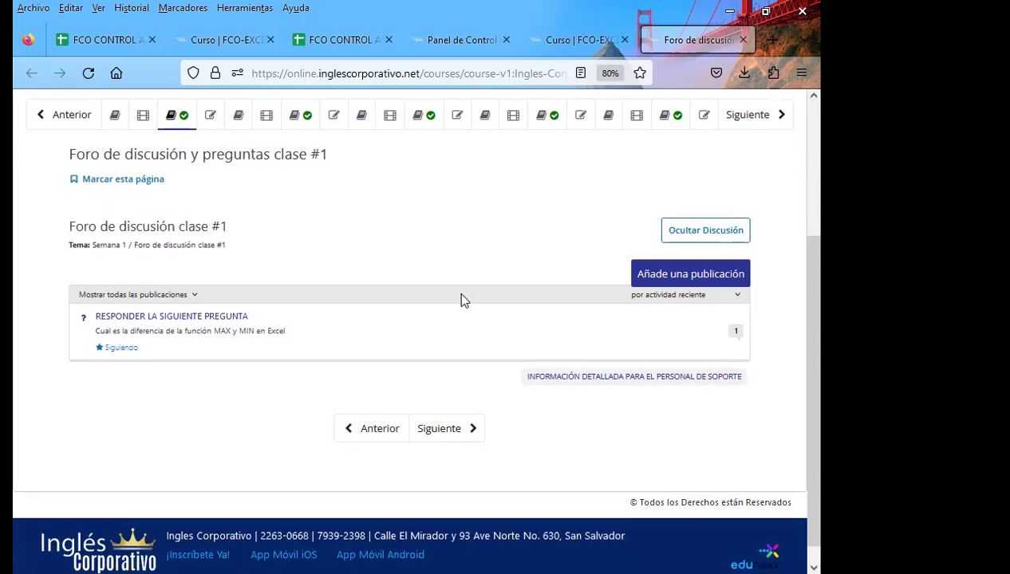
{"action": "left_click", "coordinate": [227, 326]}
{"action": "scroll", "coordinate": [320, 351], "scroll_direction": "down", "scroll_amount": 3}
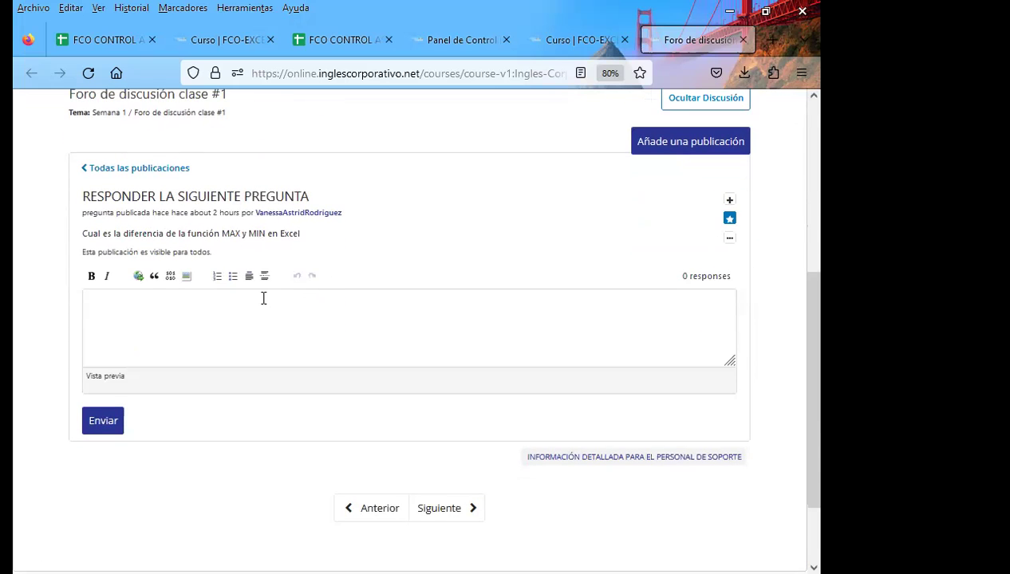
{"action": "left_click", "coordinate": [120, 319]}
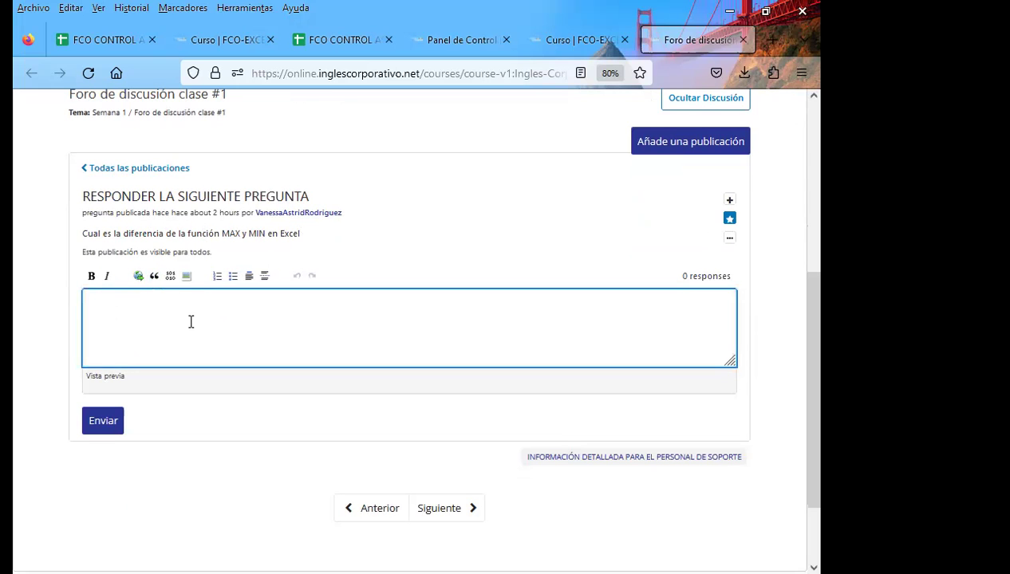
{"action": "scroll", "coordinate": [638, 273], "scroll_direction": "up", "scroll_amount": 5}
{"action": "scroll", "coordinate": [403, 340], "scroll_direction": "down", "scroll_amount": 2}
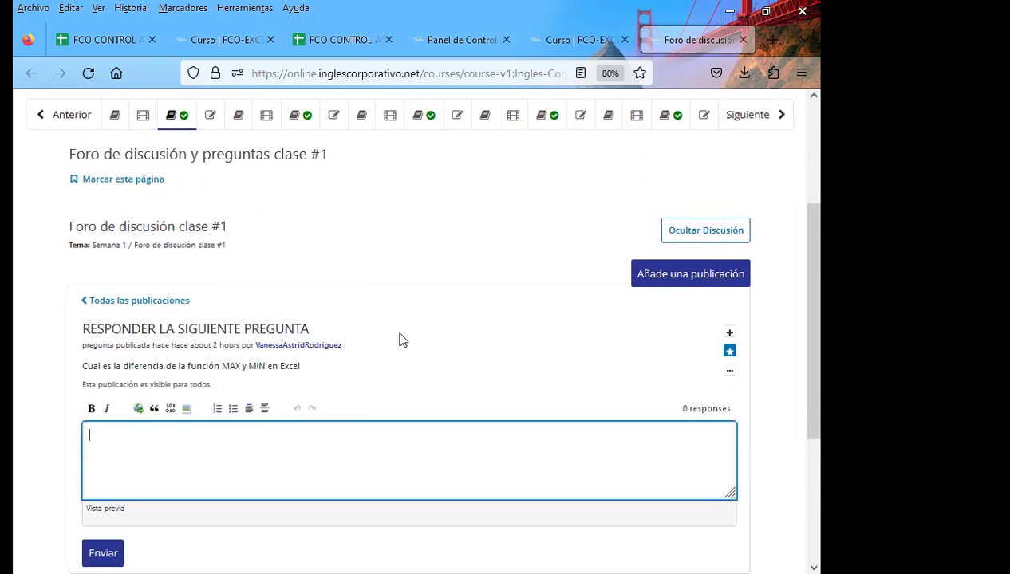
{"action": "scroll", "coordinate": [402, 340], "scroll_direction": "down", "scroll_amount": 3}
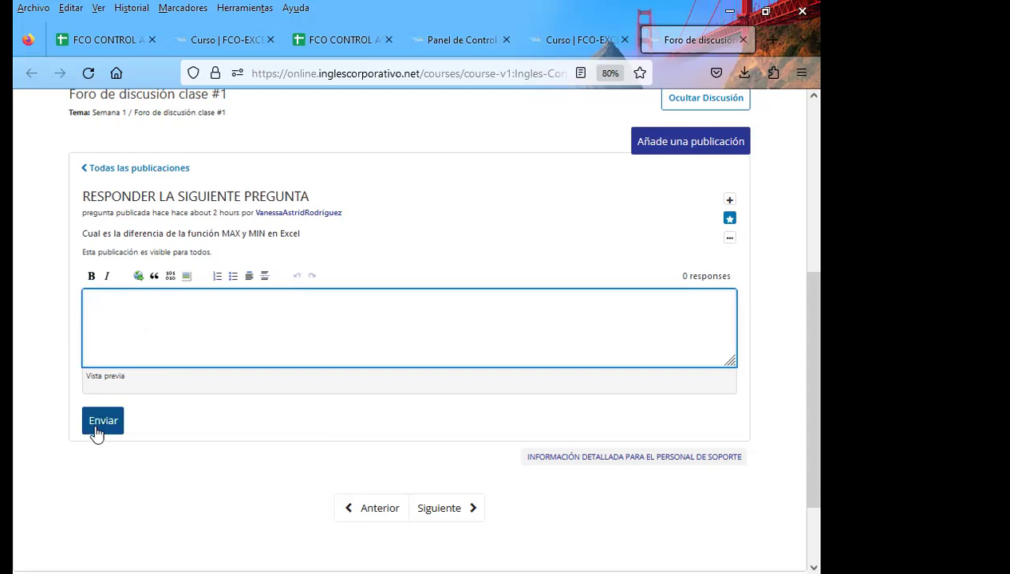
{"action": "left_click", "coordinate": [48, 396]}
{"action": "scroll", "coordinate": [46, 351], "scroll_direction": "up", "scroll_amount": 3}
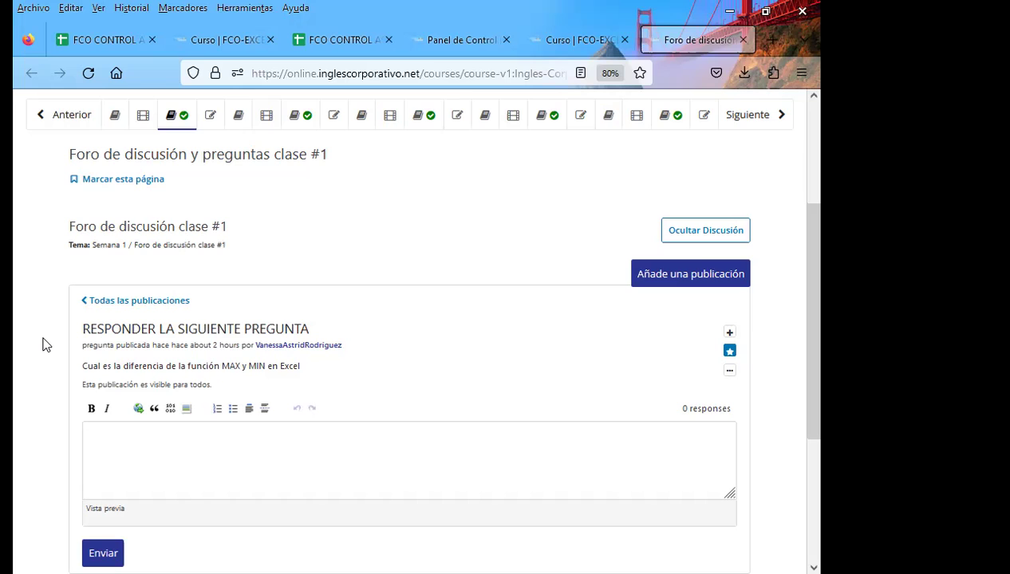
{"action": "scroll", "coordinate": [56, 339], "scroll_direction": "down", "scroll_amount": 2}
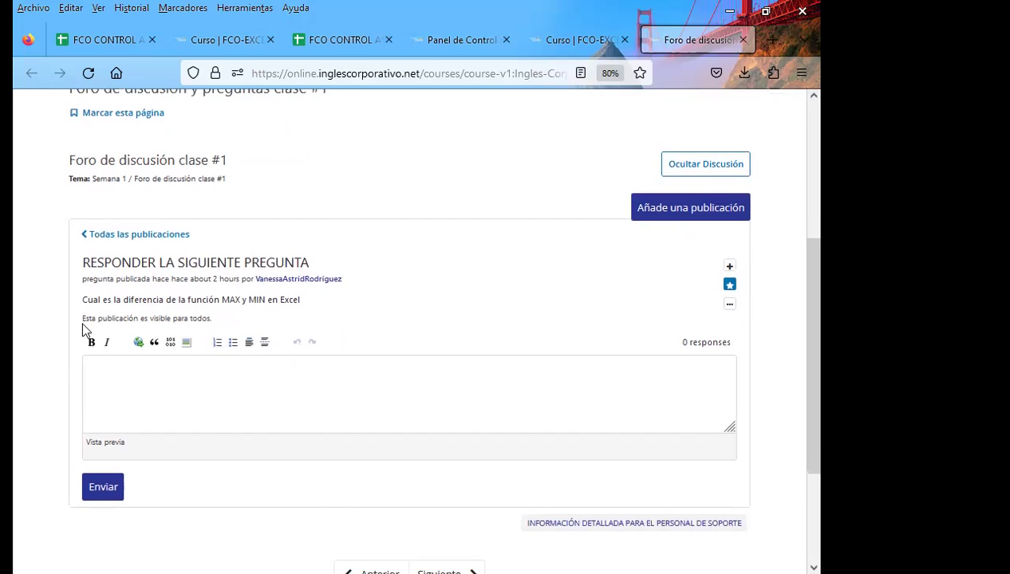